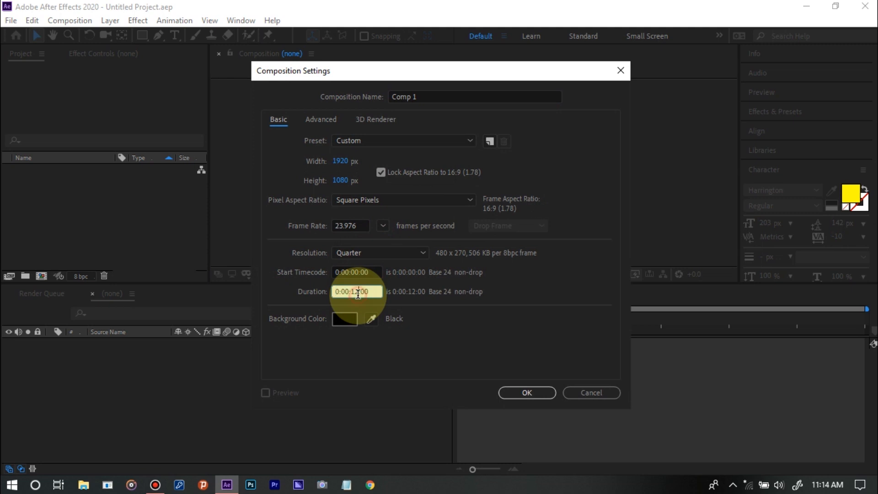
Set the duration of Comp 1 to 0:00:30:00 and create the composition
key(BackSpace)
key(BackSpace)
text(30)
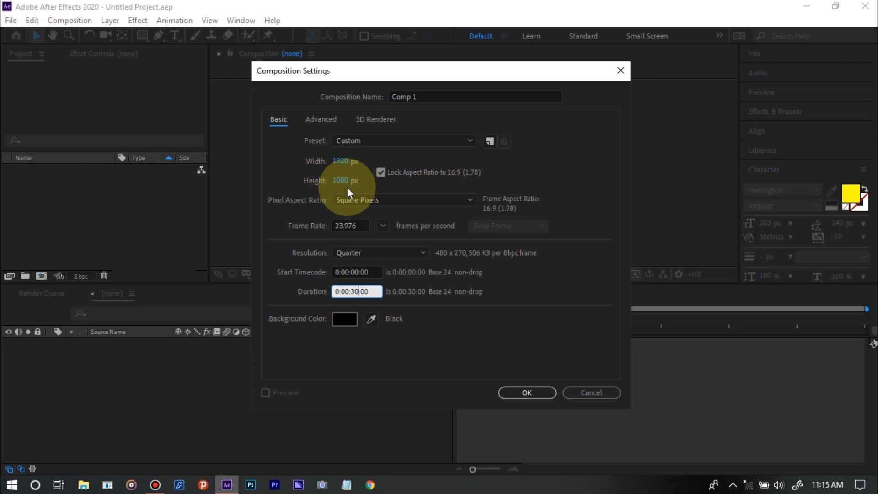
click(465, 315)
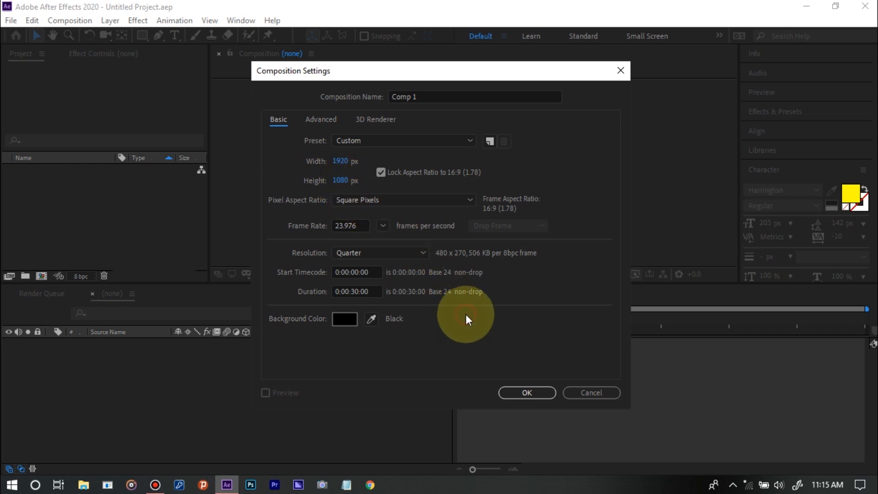
click(509, 391)
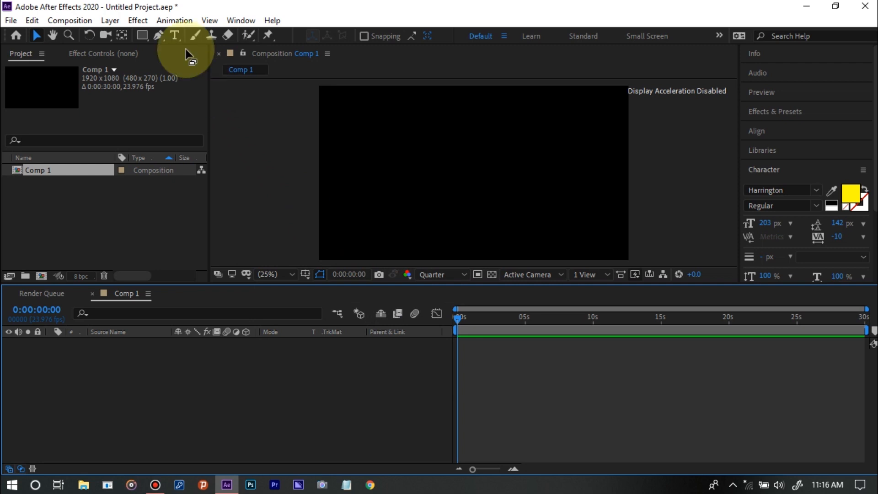
Draw a nearly closed rectangular path with the Pen tool around the middle of the composition, leaving a small gap at the upper-left corner
click(159, 38)
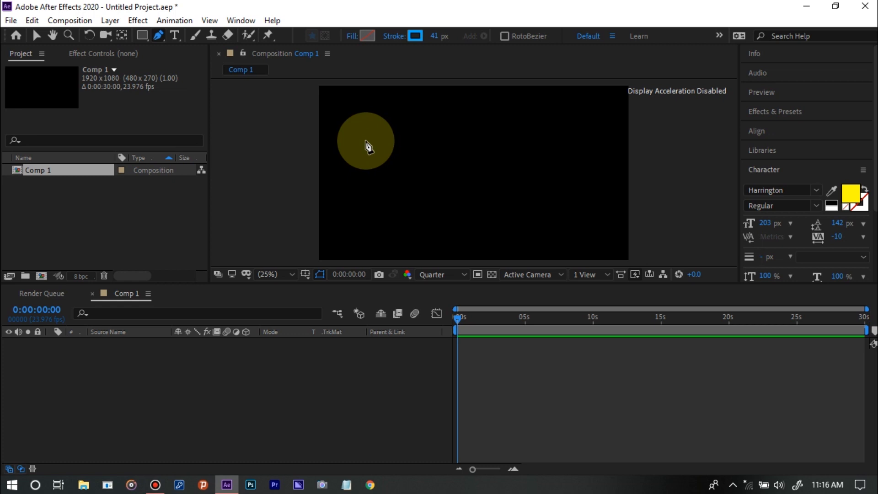
click(372, 143)
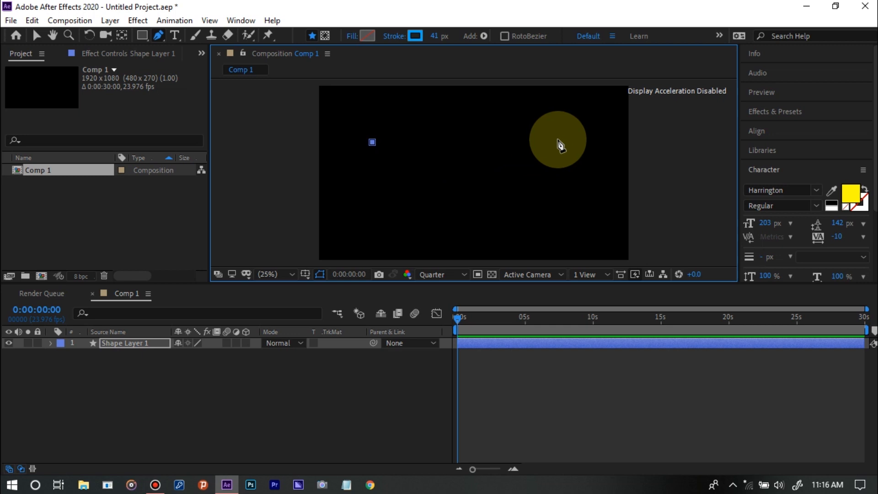
click(558, 141)
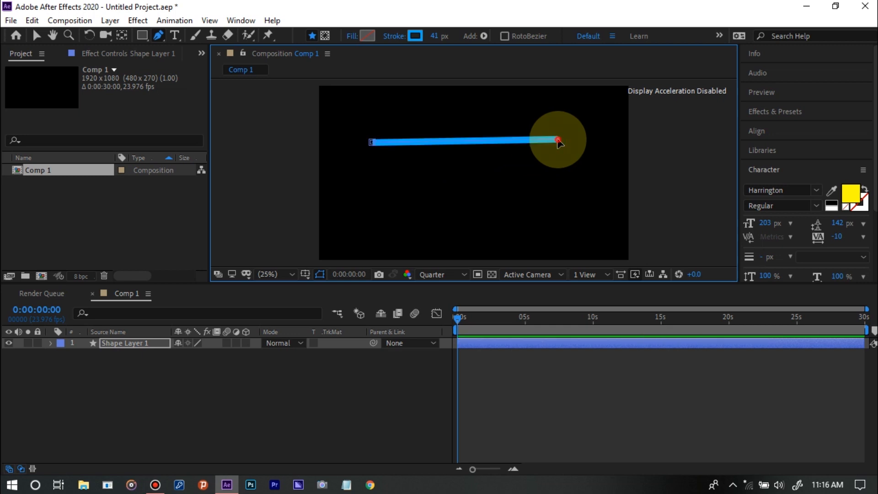
drag(558, 142, 563, 143)
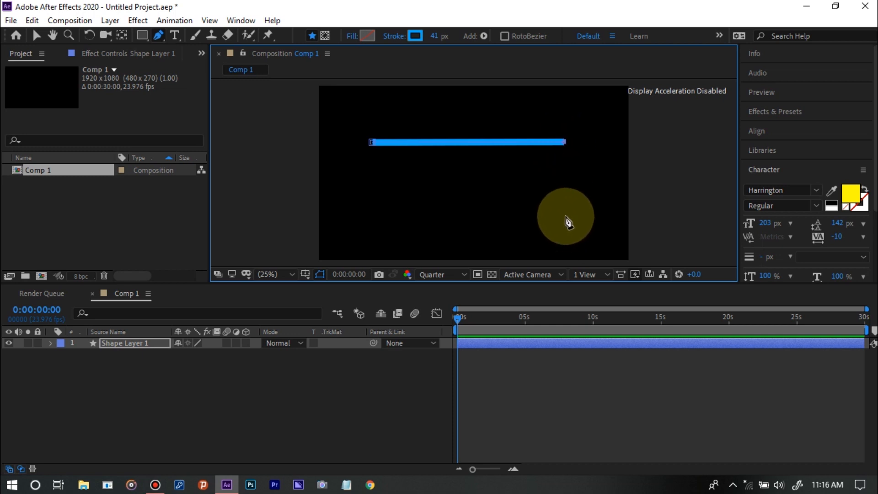
click(565, 216)
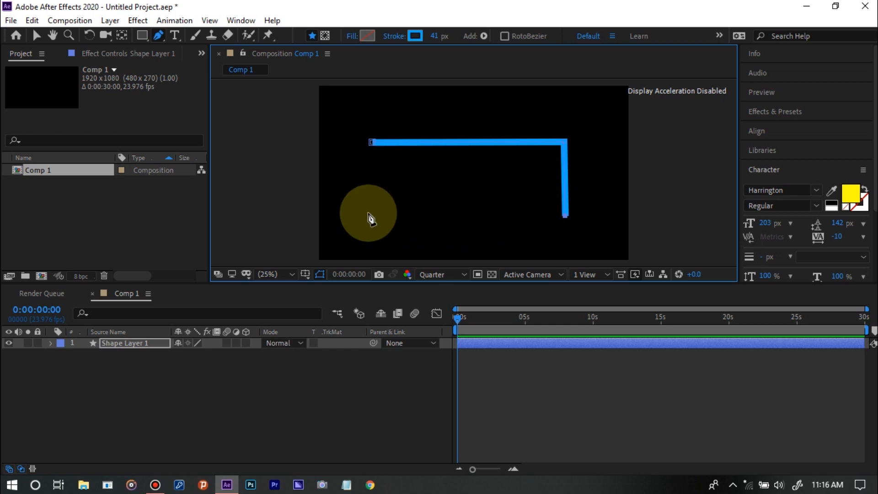
click(368, 213)
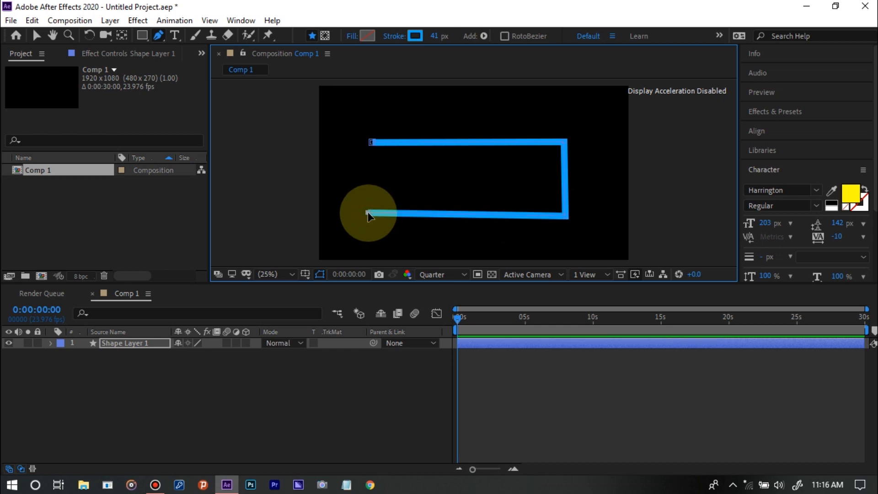
mouse_move(368, 212)
mouse_down()
mouse_move(378, 216)
mouse_move(373, 221)
mouse_up()
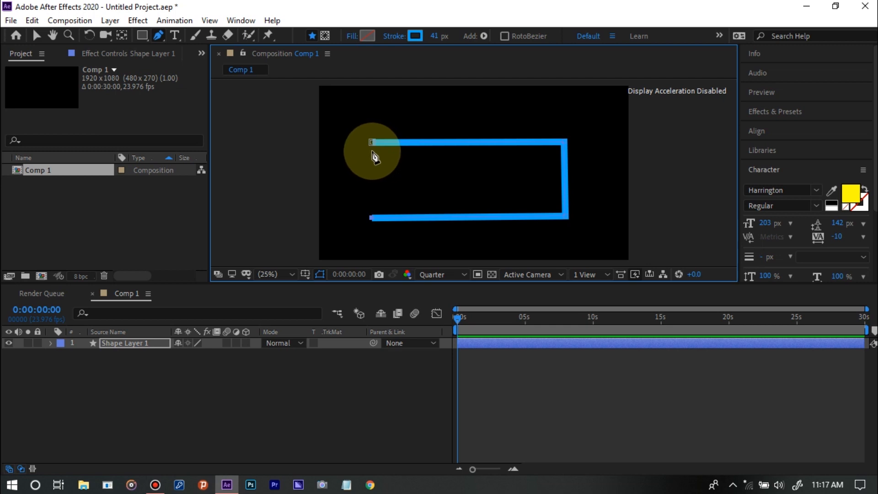
click(371, 150)
click(352, 394)
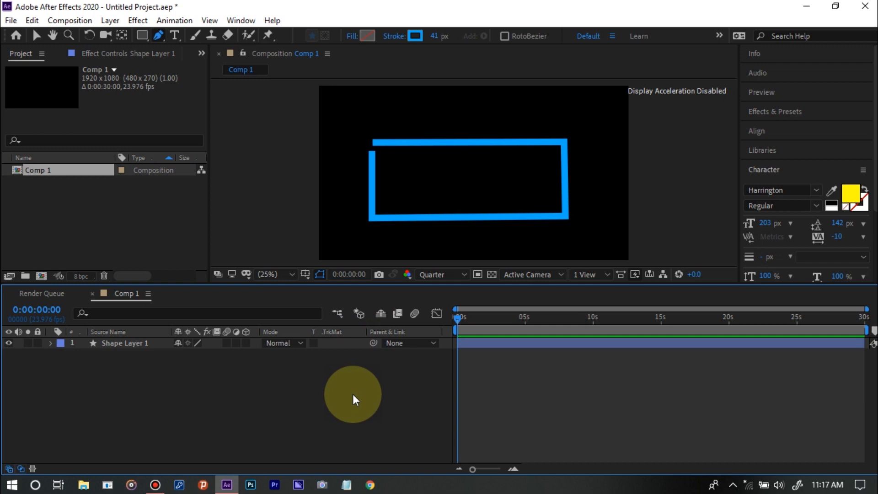
Add Trim Paths to Shape Layer 1 and expand its properties
click(51, 343)
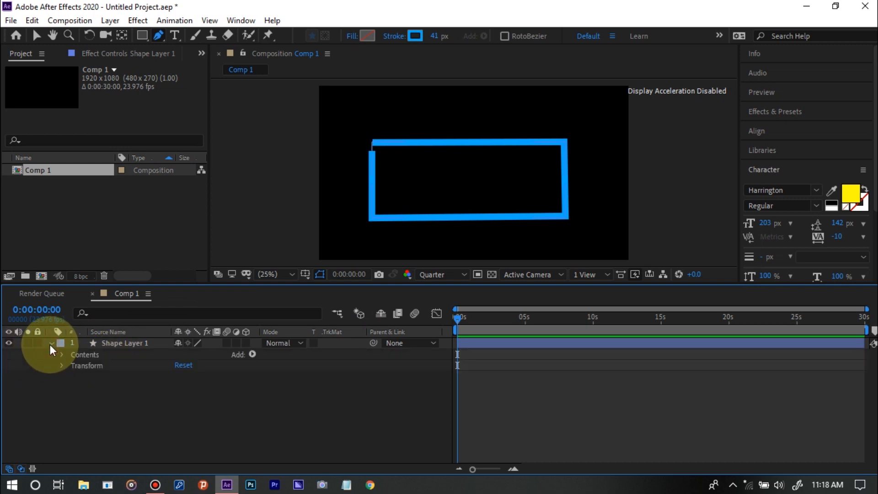
click(252, 354)
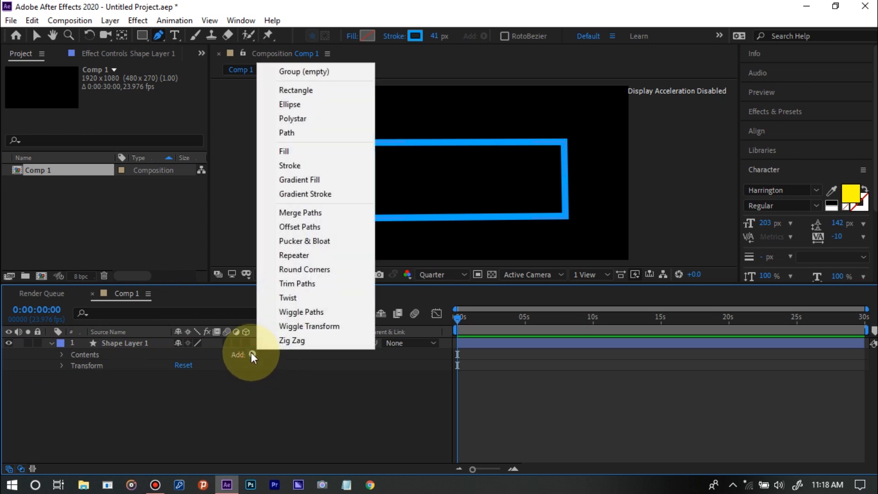
click(326, 284)
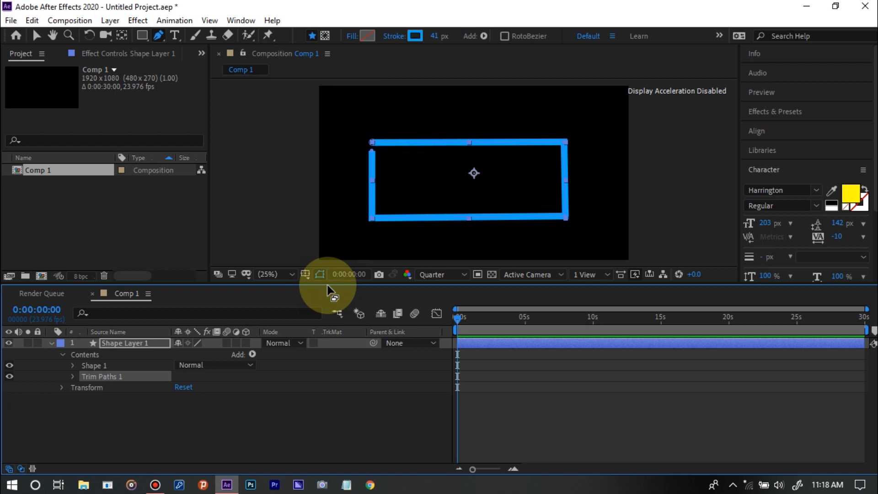
click(74, 376)
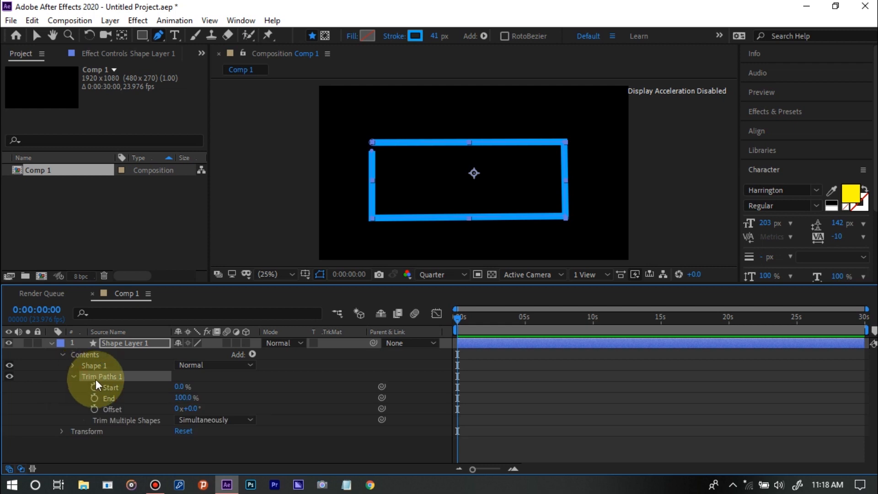
Try out a 4% Start value for Trim Paths 1 and return Start to 0%
mouse_move(182, 389)
mouse_down()
mouse_move(196, 372)
mouse_move(228, 378)
mouse_move(180, 374)
mouse_move(245, 377)
mouse_move(126, 385)
mouse_up()
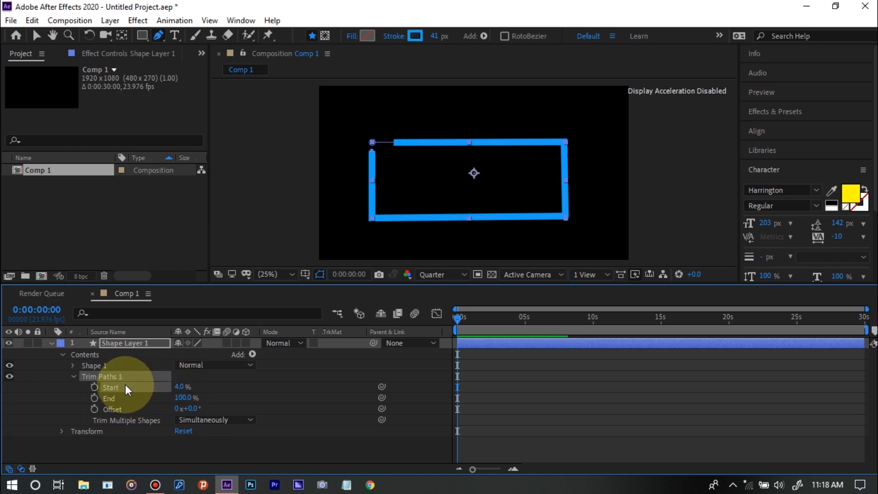
drag(182, 387, 169, 391)
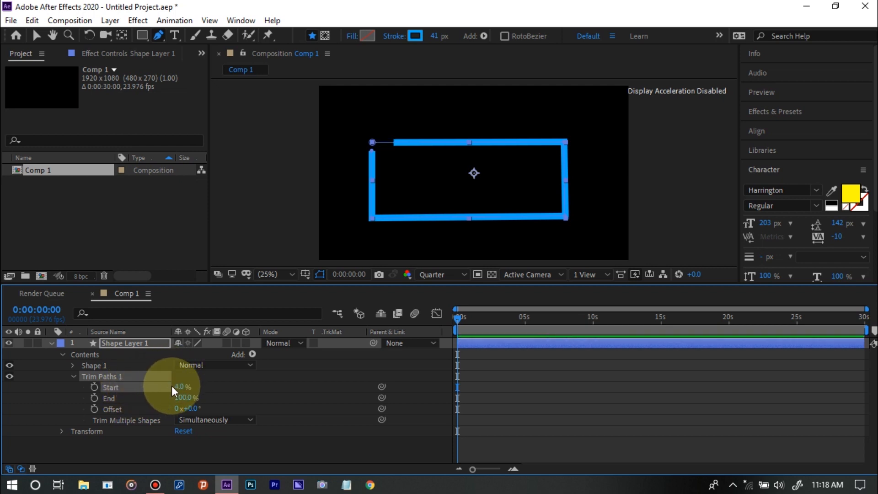
click(179, 386)
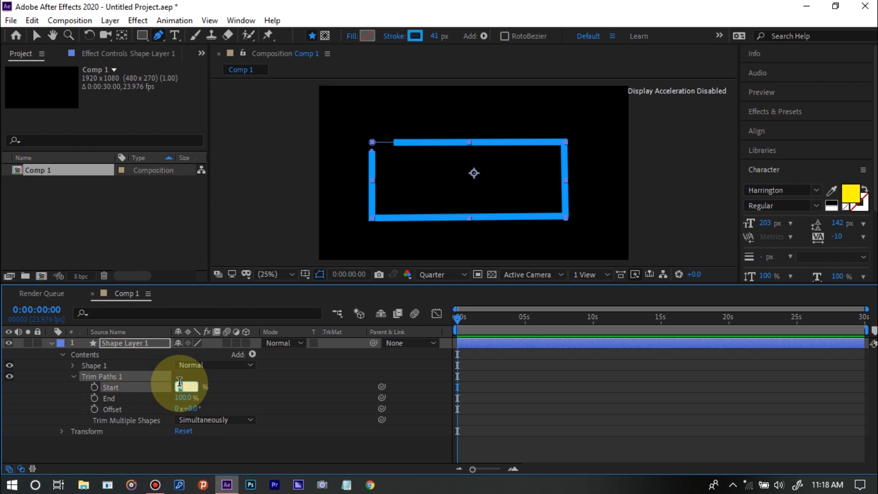
text(0)
key(Return)
Keyframe Trim Paths Start and End at 0:00:00:00 and again at 0:00:05:02, with End set to 1% at the second time
click(95, 389)
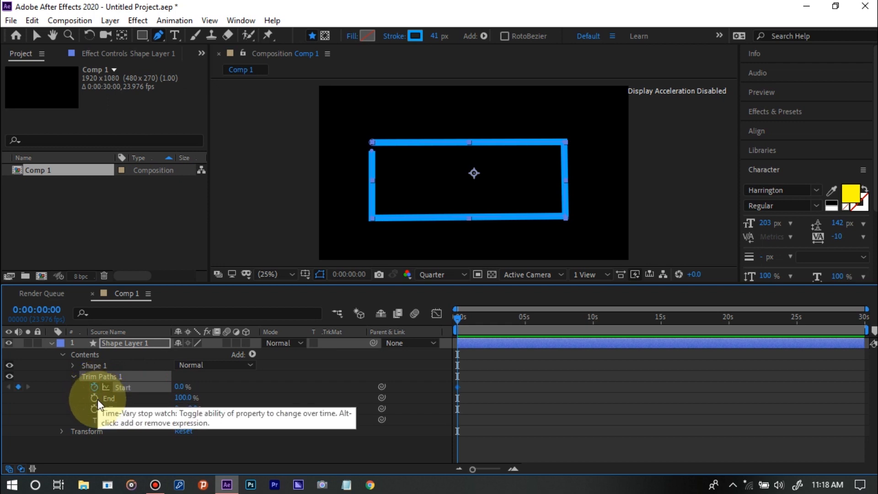
click(94, 399)
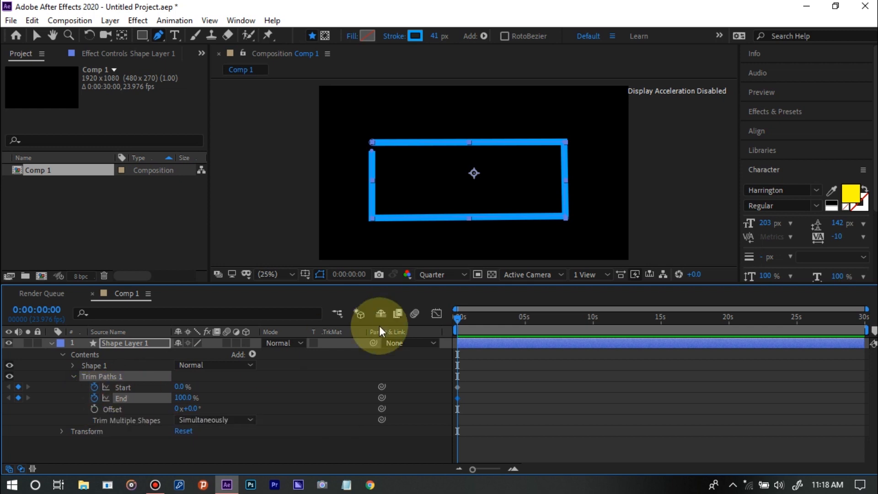
click(525, 321)
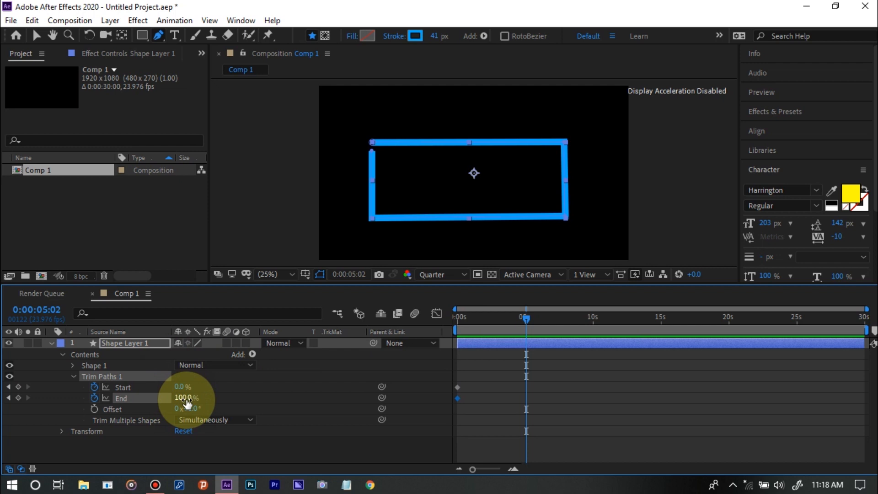
drag(187, 402, 113, 402)
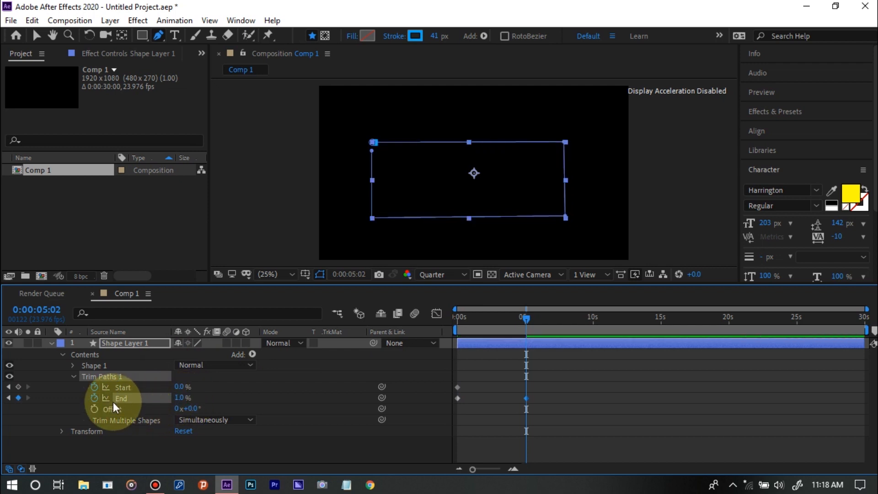
click(18, 388)
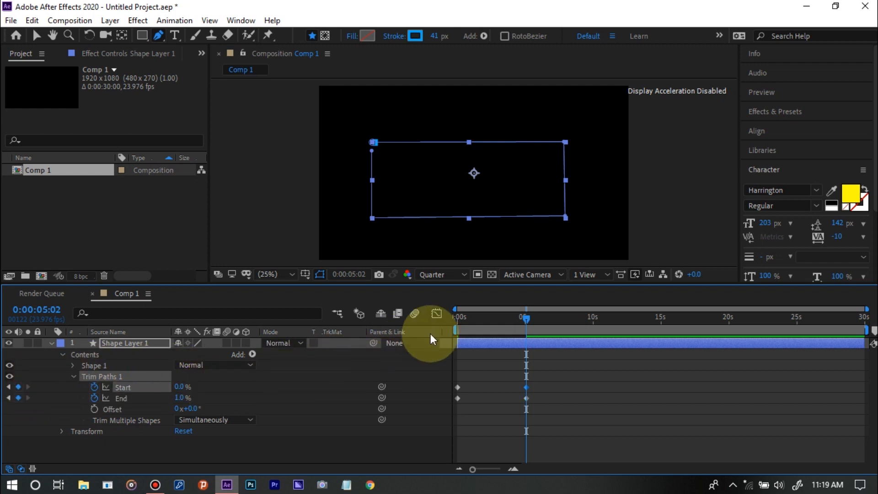
Set the Trim Paths End value to 0% at 0:00:05:03
click(457, 319)
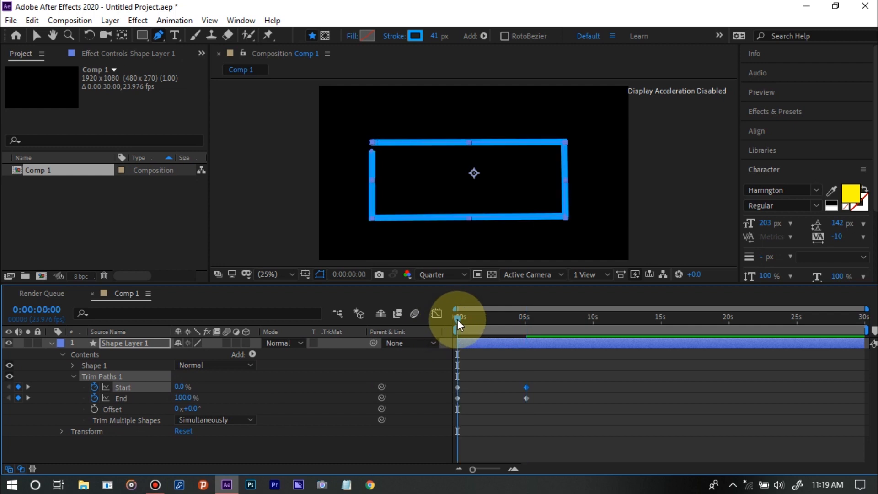
click(527, 319)
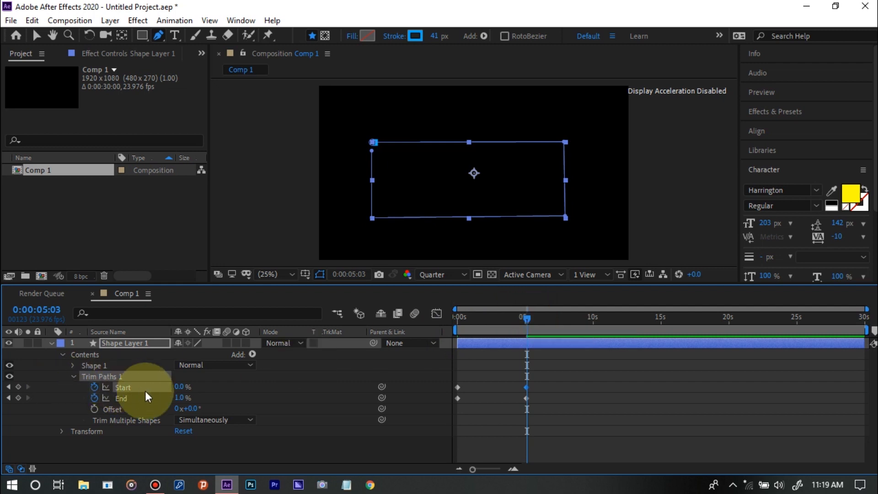
mouse_move(180, 400)
mouse_down()
mouse_move(196, 394)
mouse_move(103, 401)
mouse_up()
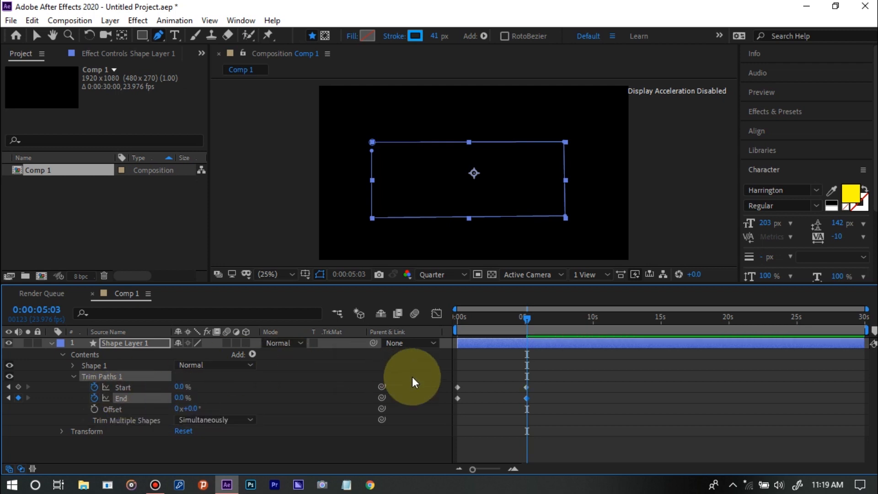
Replace the 1% End keyframe with the 0% one, aligning it with the Start keyframe at 0:00:05:02
click(528, 398)
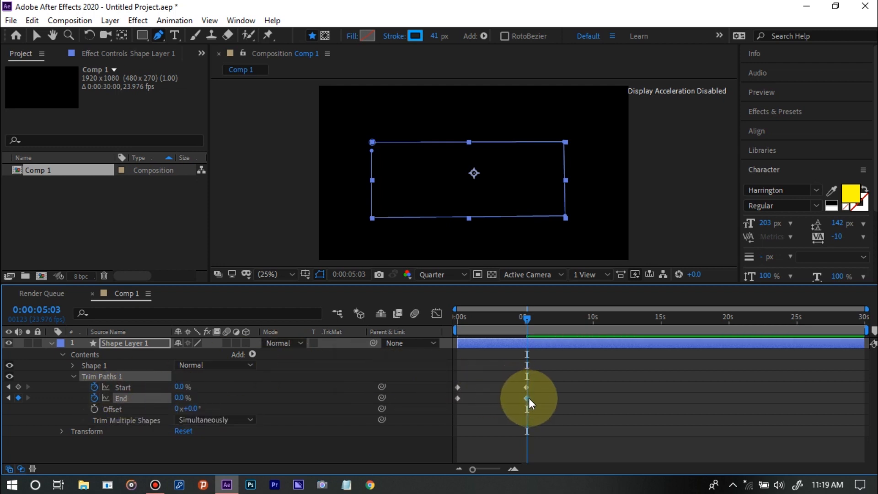
click(475, 470)
drag(476, 469, 500, 469)
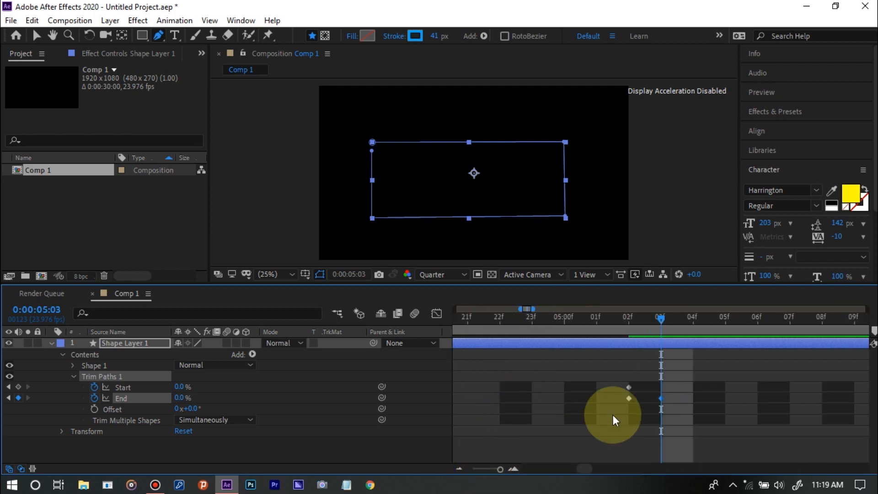
click(629, 398)
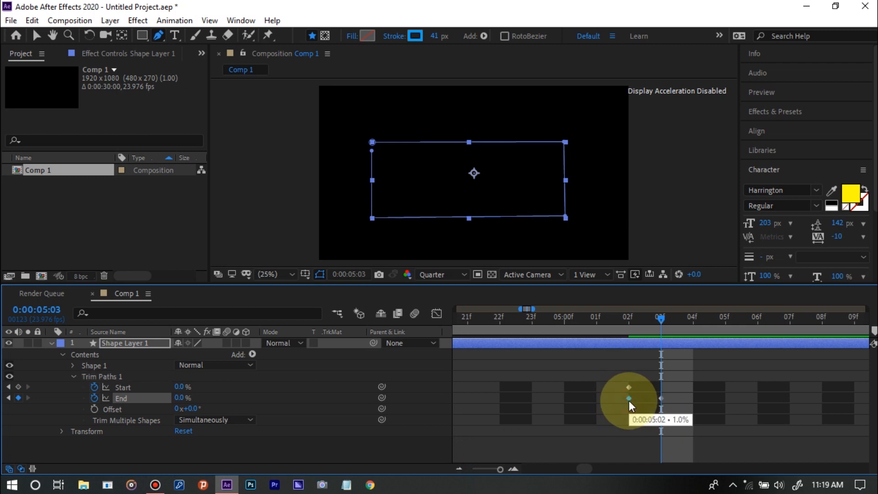
drag(629, 401, 663, 399)
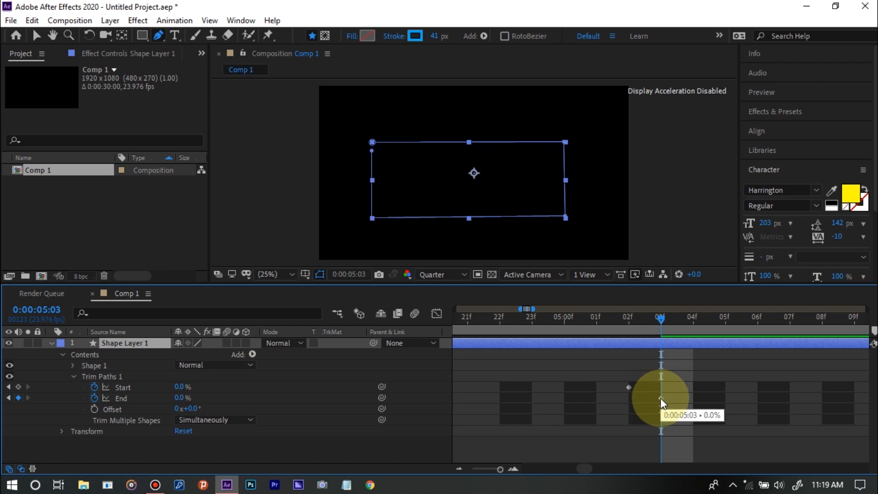
drag(660, 398, 635, 402)
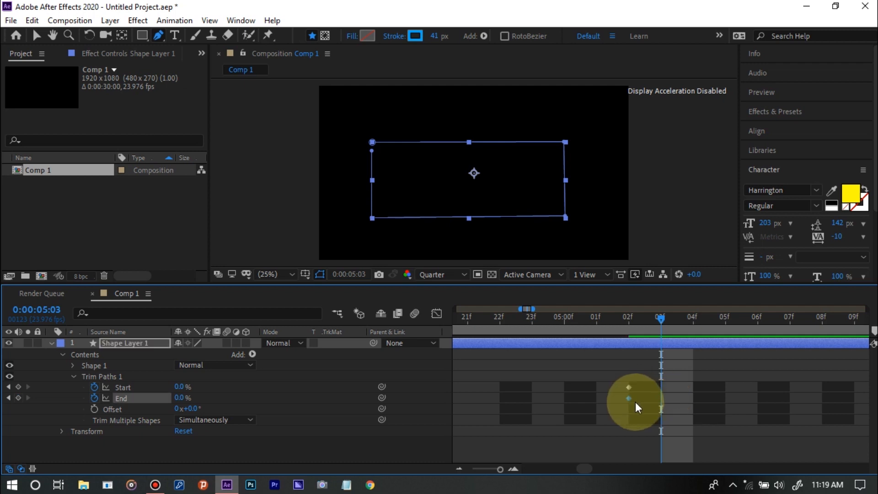
Check the rectangle's trim animation at several times between 0:00:05:01 and the start of the timeline
click(581, 328)
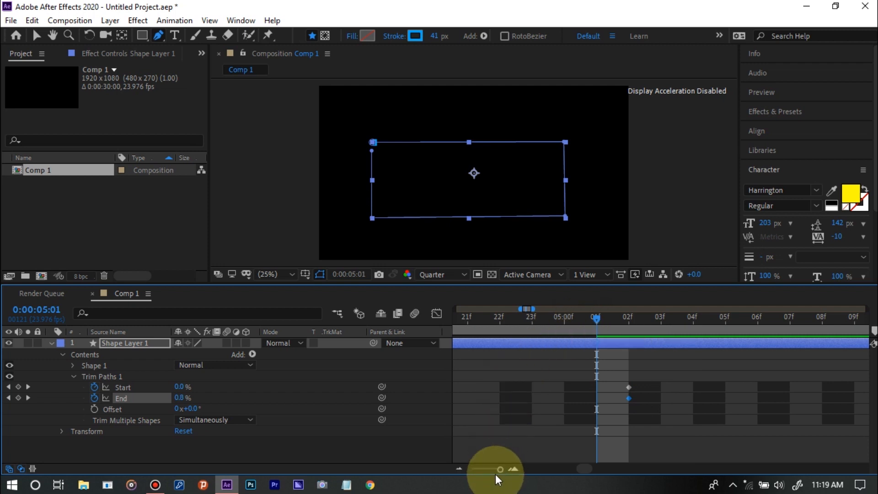
drag(496, 467, 457, 472)
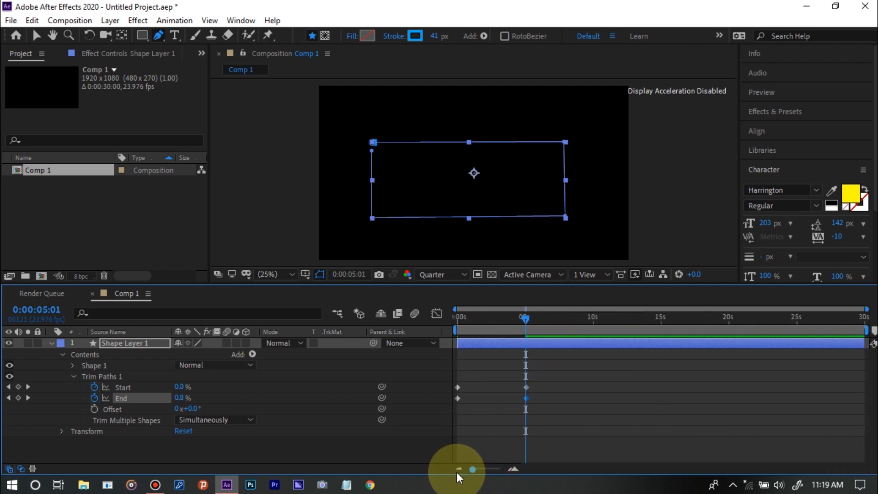
click(476, 318)
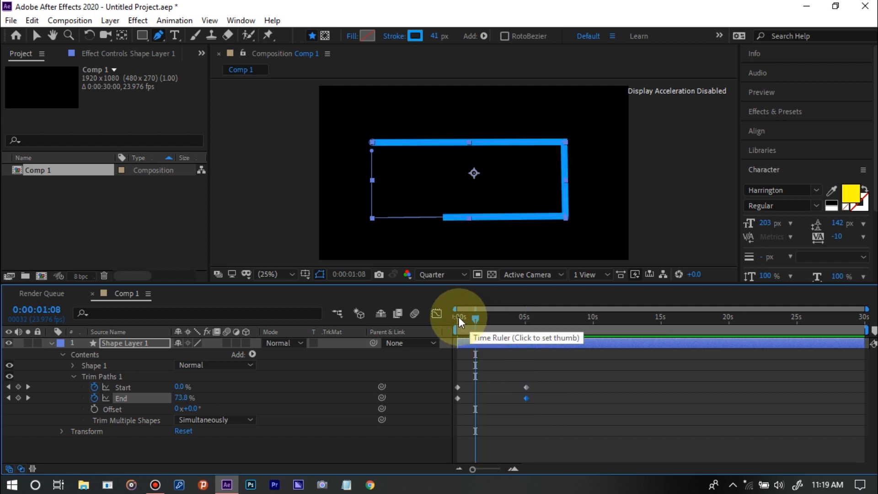
click(459, 317)
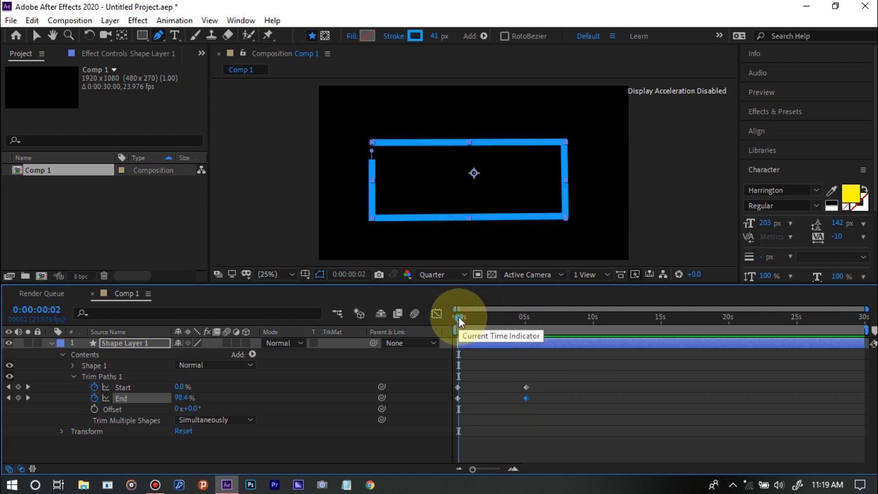
Preview the rectangle's trim animation from the start of the timeline past the keyframes near five seconds
drag(460, 316, 424, 318)
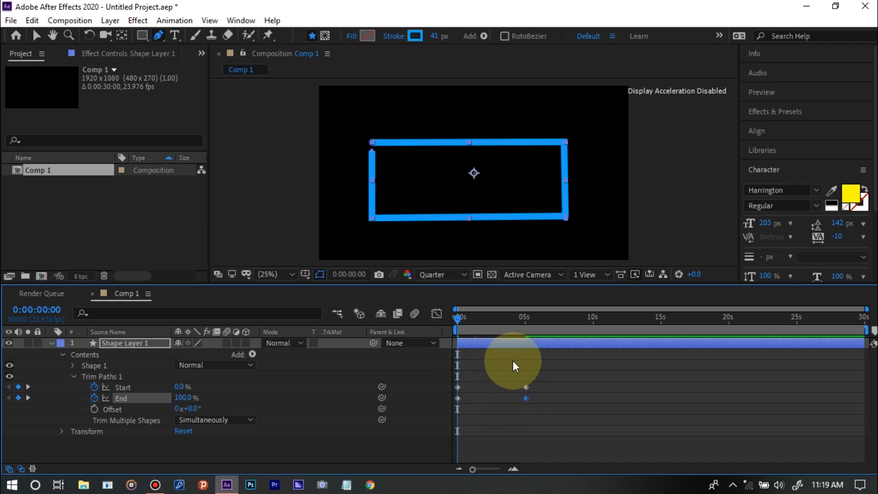
click(524, 319)
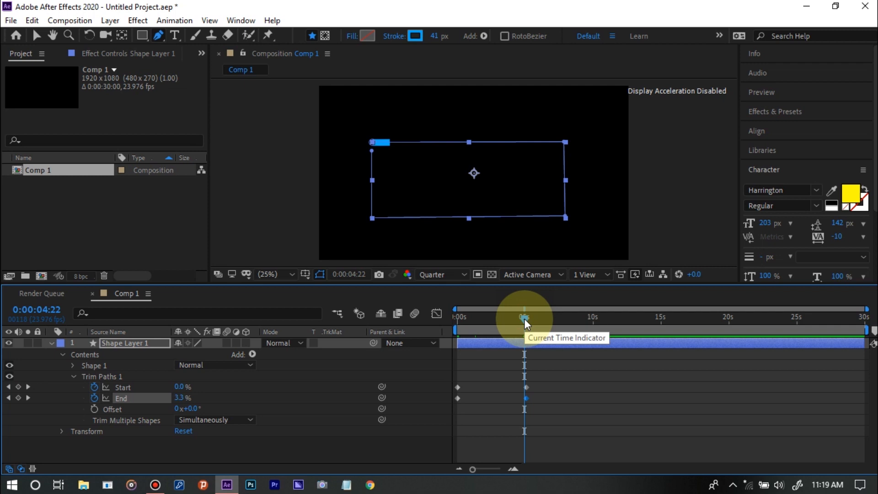
click(456, 319)
key(space)
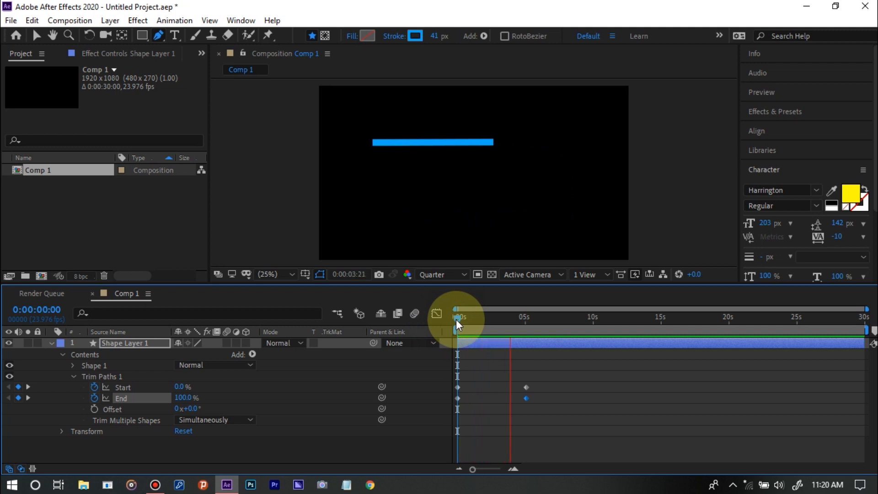
key(space)
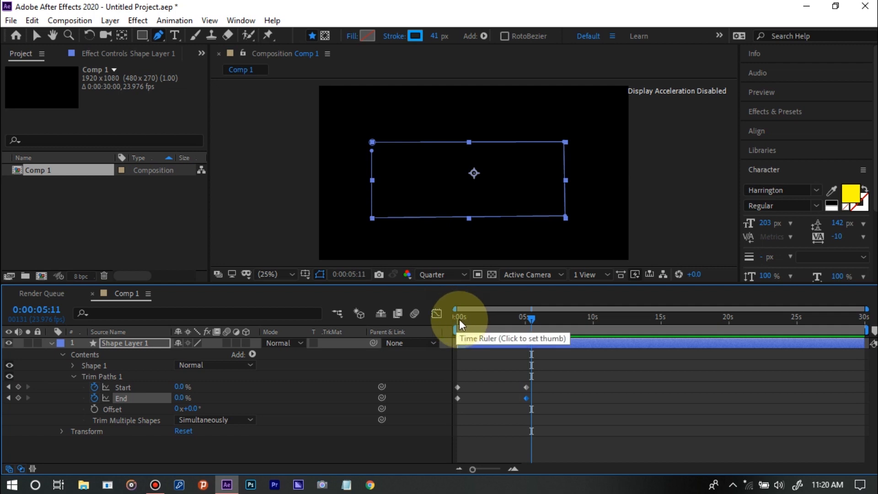
click(459, 320)
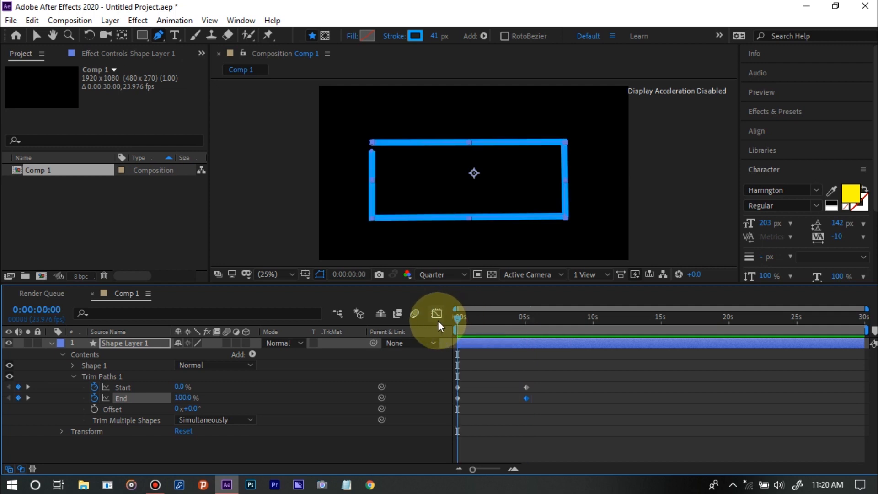
Reverse the Trim Paths keyframe order, placing the 0% End pair at 0:00:00:00 and the 100% End pair at 0:00:05:03, and preview it
click(522, 378)
drag(522, 379, 548, 407)
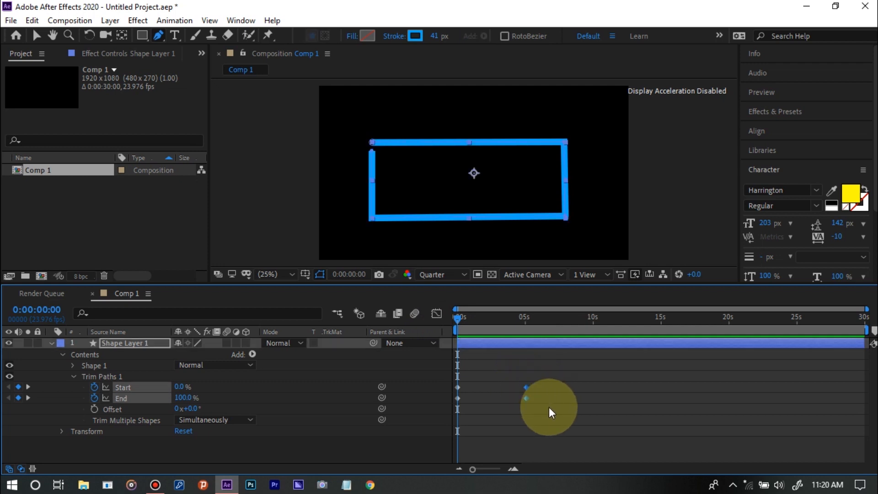
click(525, 399)
mouse_move(524, 398)
mouse_down()
mouse_move(457, 398)
mouse_move(457, 382)
mouse_move(429, 398)
mouse_move(449, 405)
mouse_move(524, 388)
mouse_up()
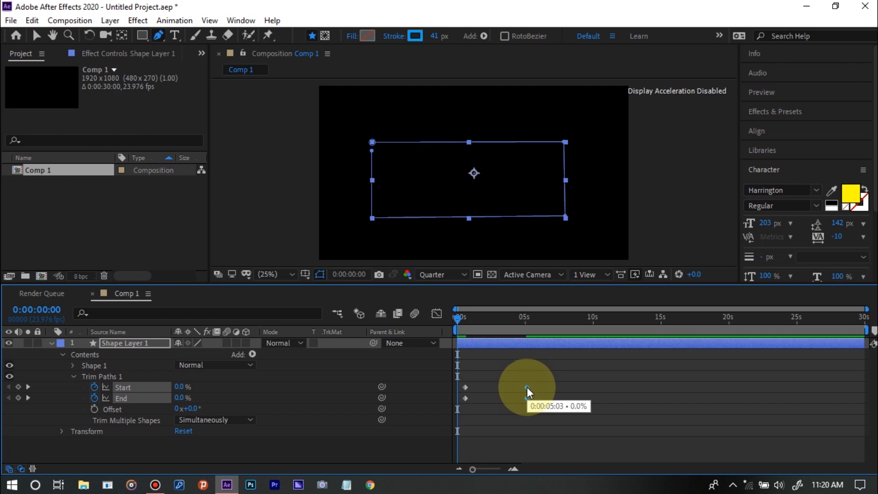
drag(467, 378, 459, 399)
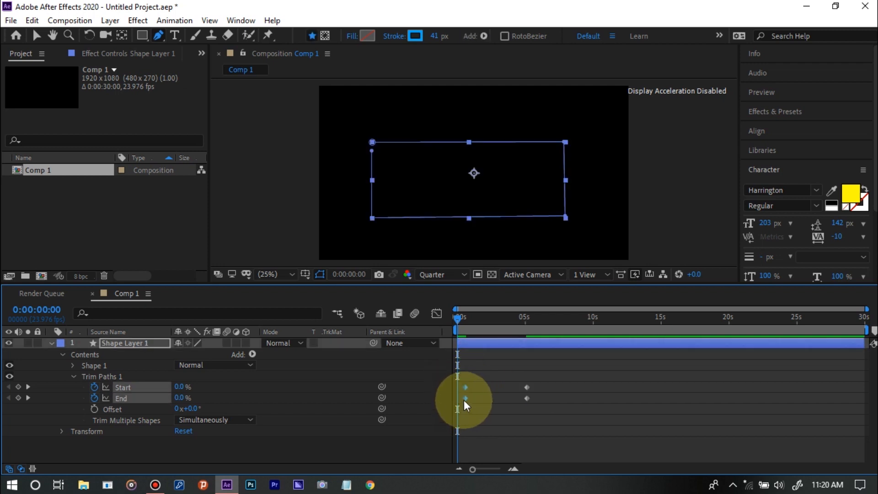
mouse_move(464, 399)
mouse_down()
mouse_move(440, 399)
mouse_move(468, 398)
mouse_move(459, 399)
mouse_up()
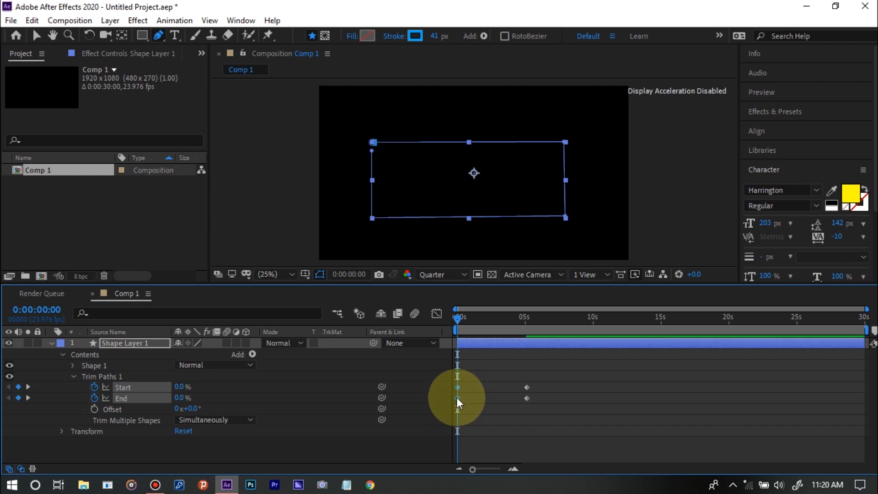
key(space)
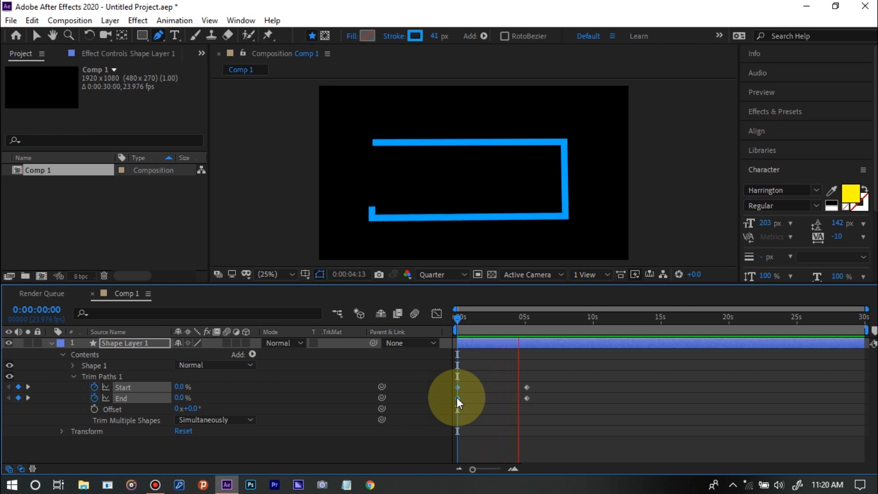
key(space)
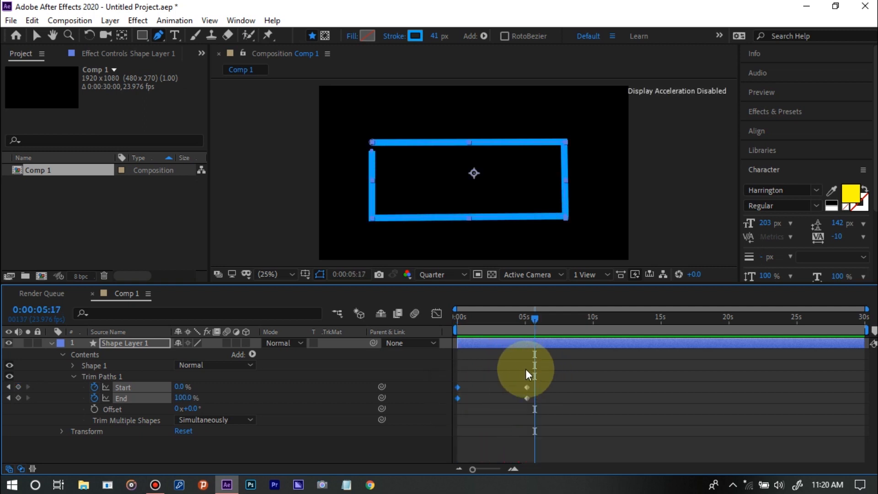
Move the second pair of Start and End keyframes earlier to 0:00:02:23 and play the faster animation
drag(515, 369, 497, 391)
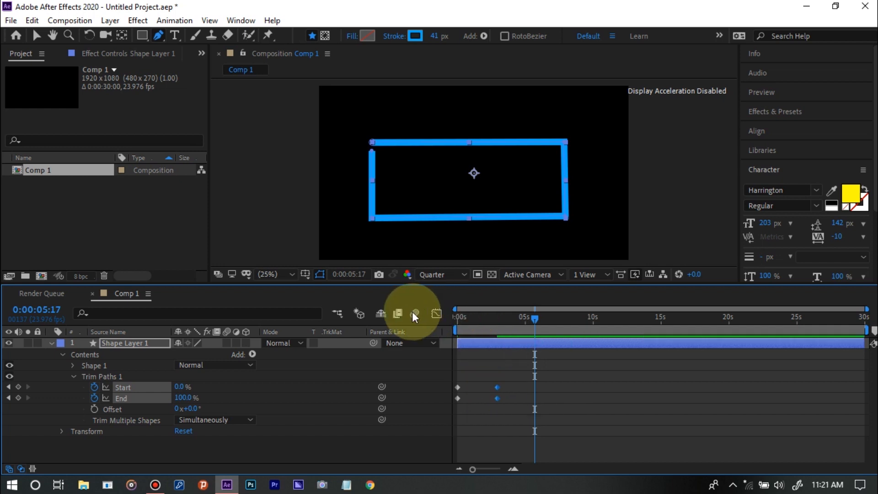
click(457, 319)
key(space)
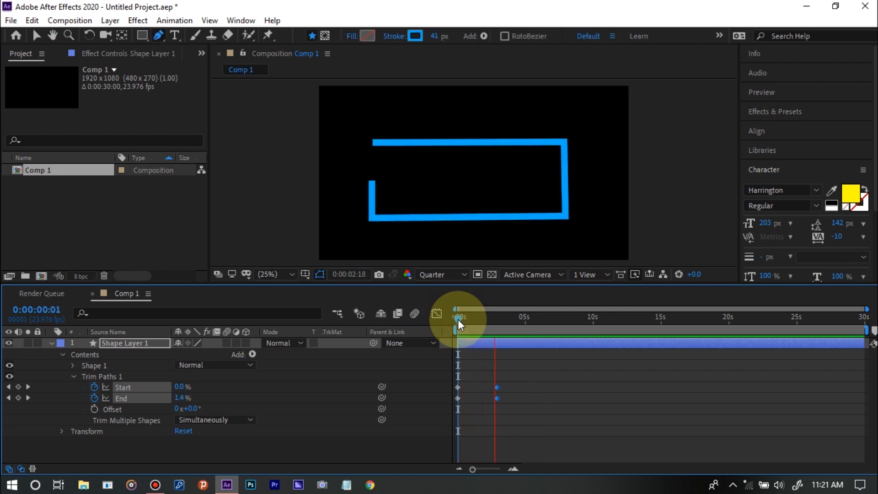
key(space)
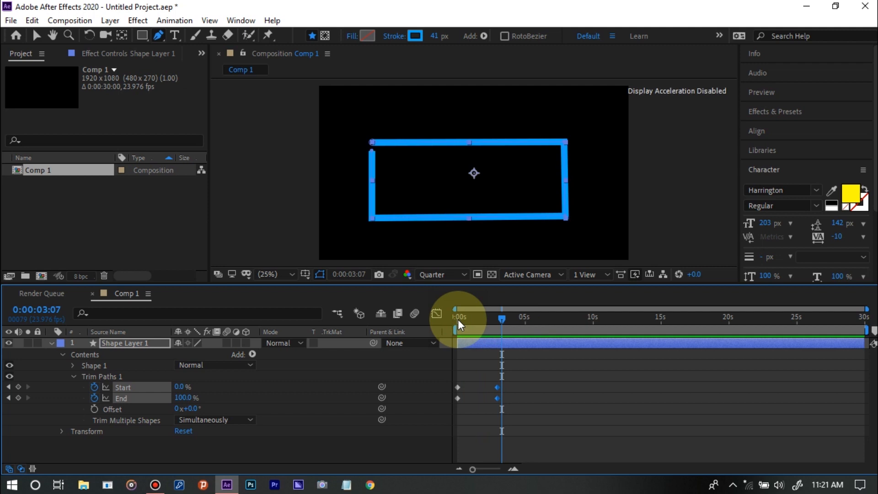
Apply Easy Ease to all four Trim Paths Start and End keyframes
click(511, 370)
drag(501, 371, 437, 404)
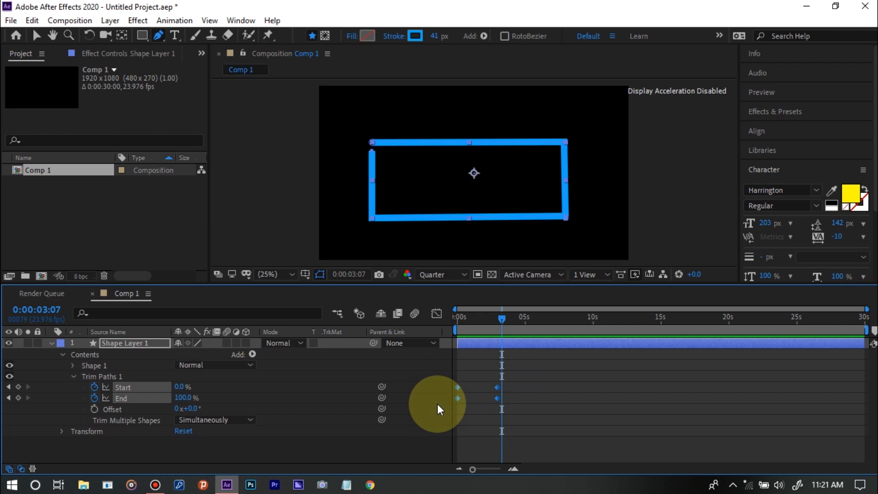
click(437, 404)
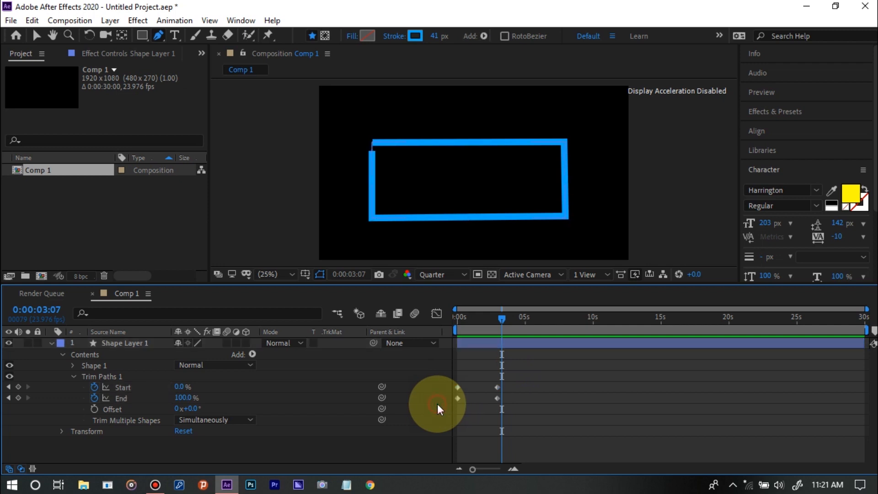
drag(506, 368, 451, 404)
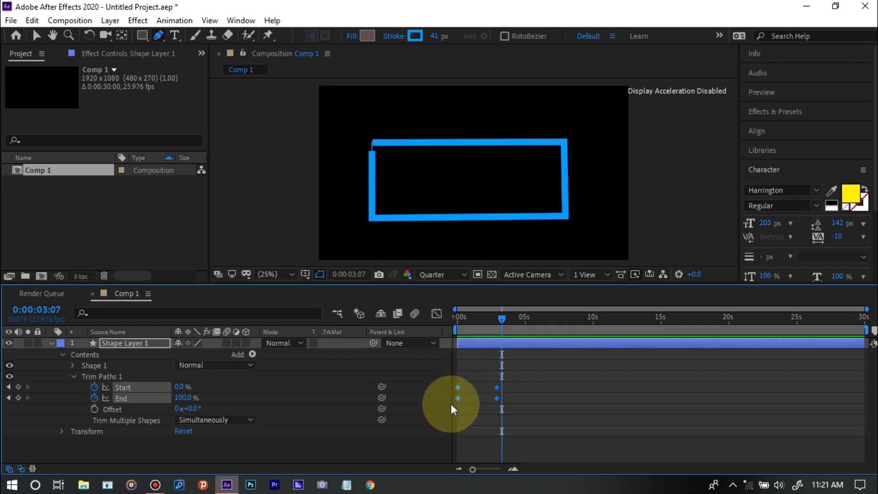
right_click(497, 398)
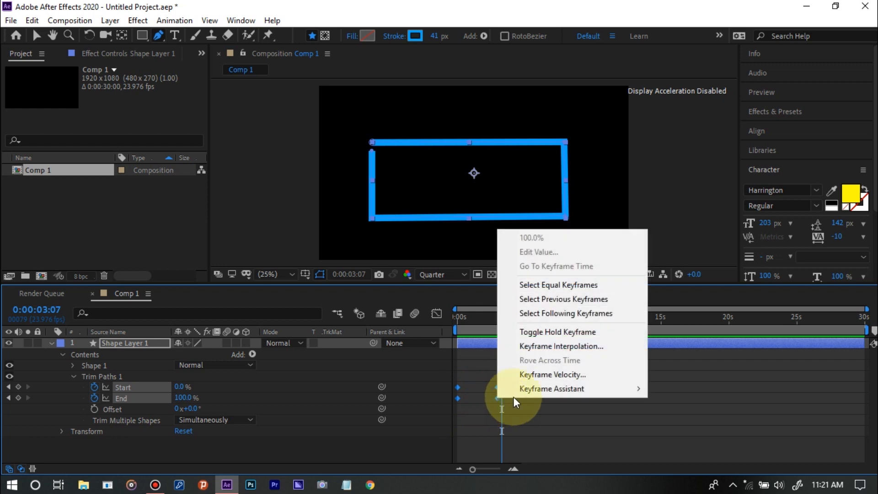
mouse_move(548, 385)
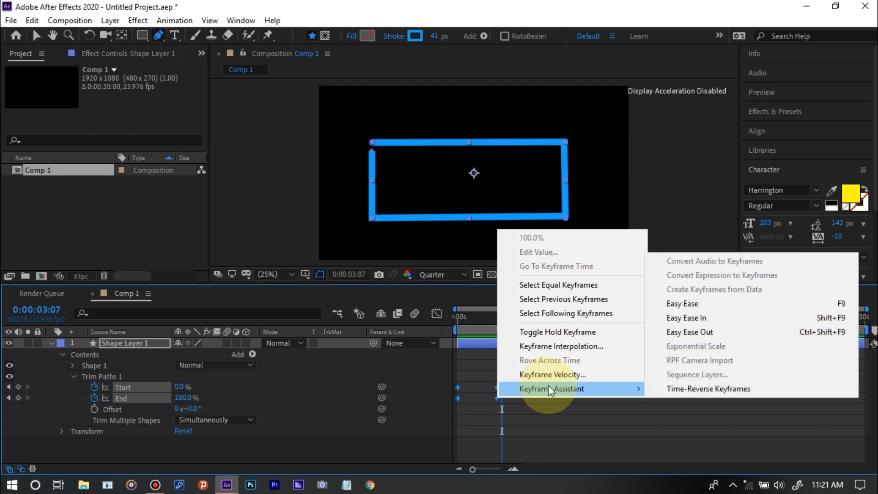
click(712, 303)
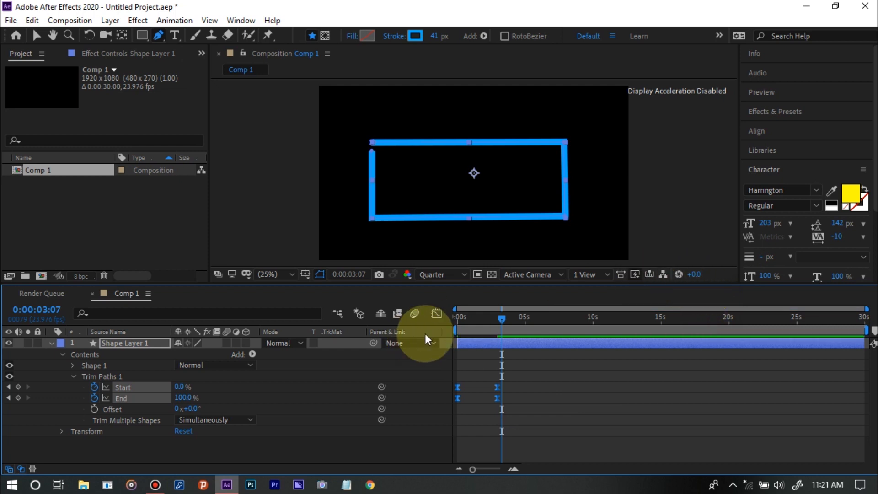
Play the eased trim animation from the beginning of the timeline
click(458, 322)
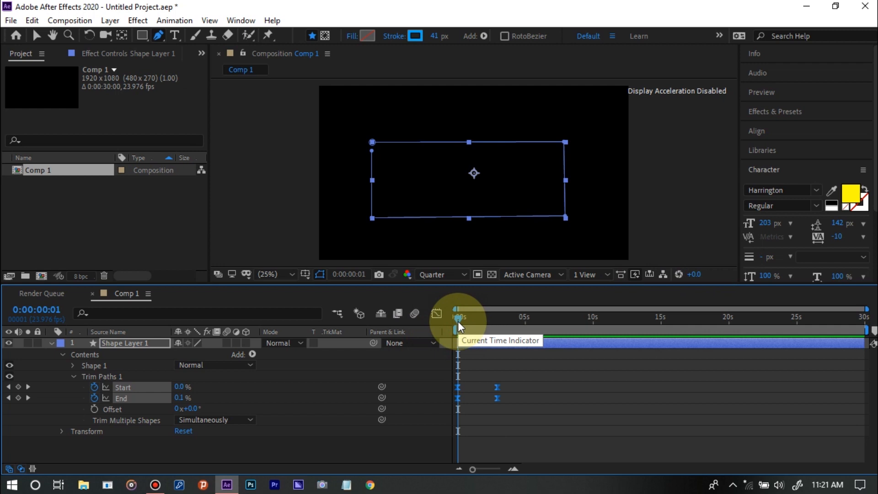
key(space)
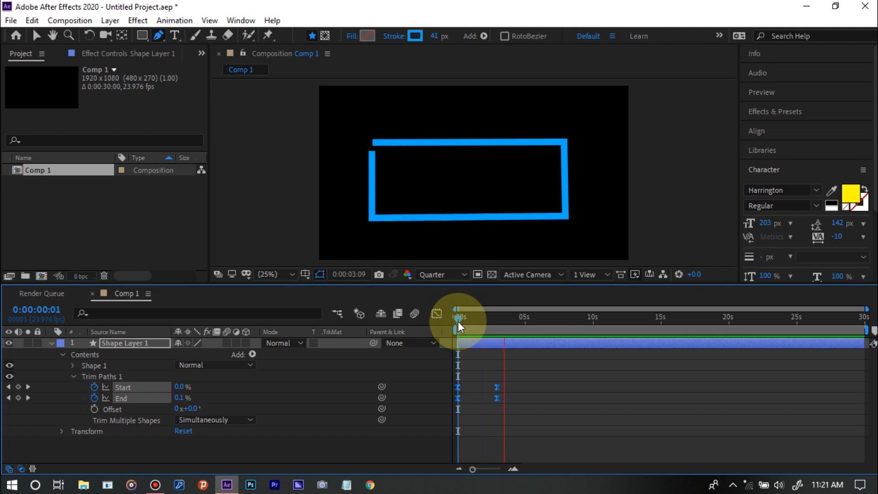
key(space)
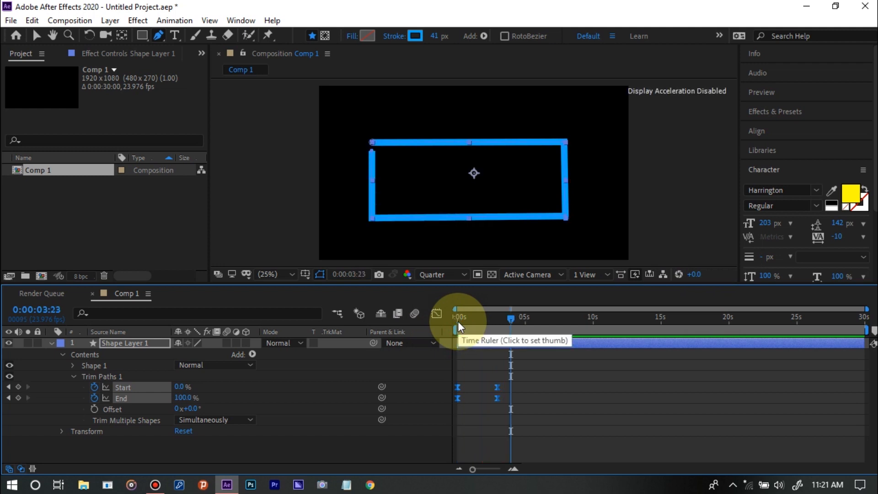
Move the 100% End keyframe to 0:00:03:23 in the Graph Editor, and return to the keyframe view
click(436, 314)
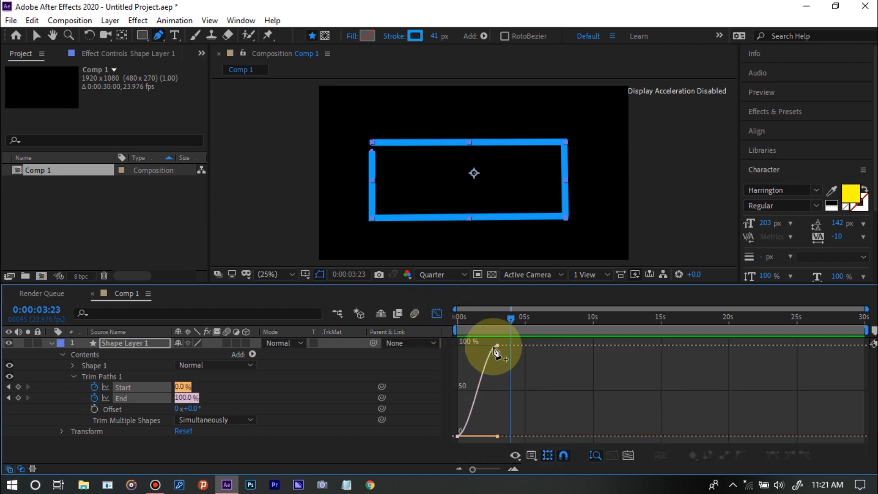
mouse_move(499, 350)
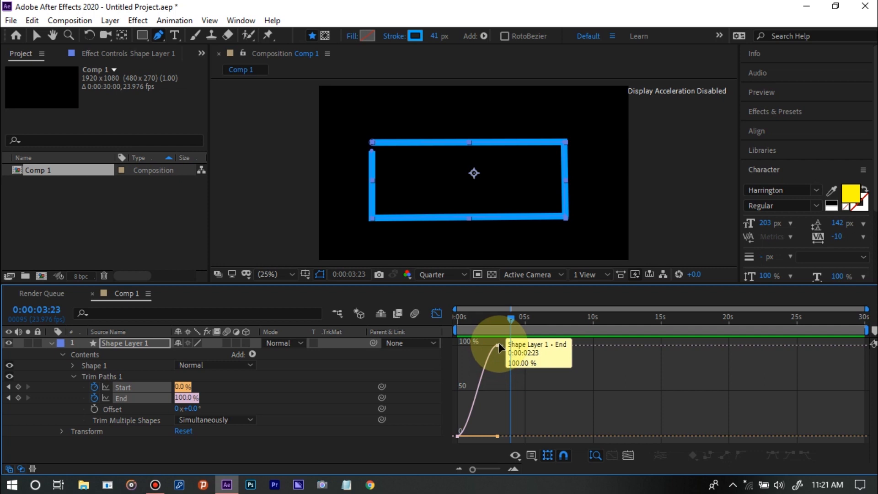
mouse_move(499, 342)
mouse_down()
mouse_move(523, 344)
mouse_move(513, 345)
mouse_up()
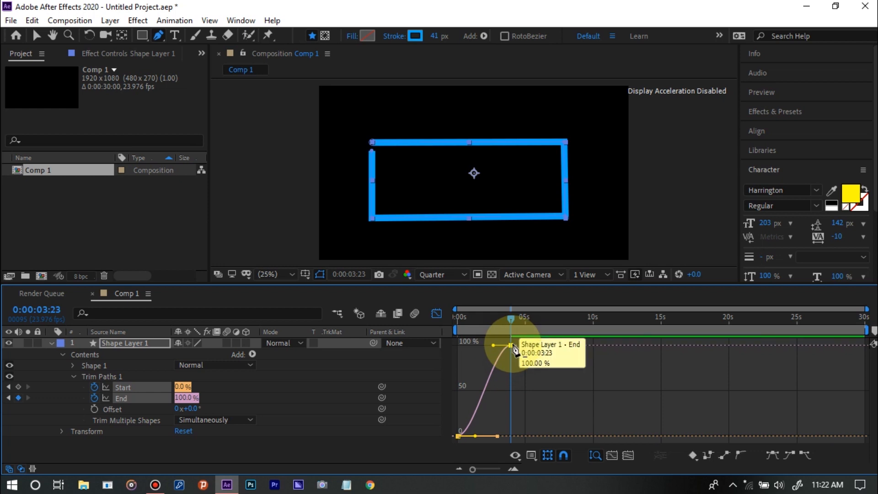
click(437, 309)
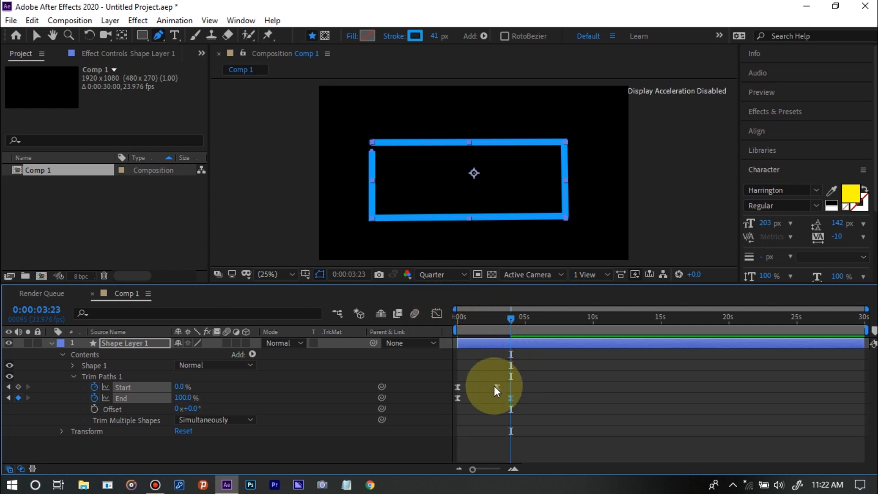
Move the 100% End keyframe back in line with the second Start keyframe
click(497, 387)
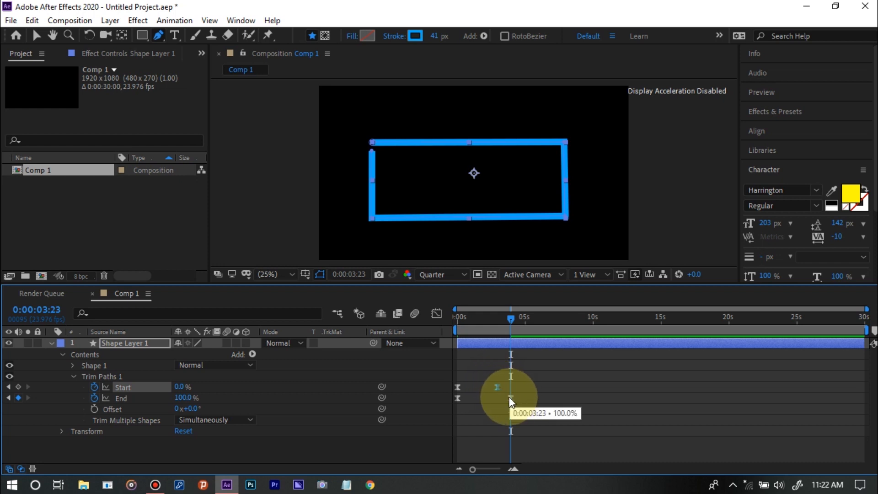
click(511, 398)
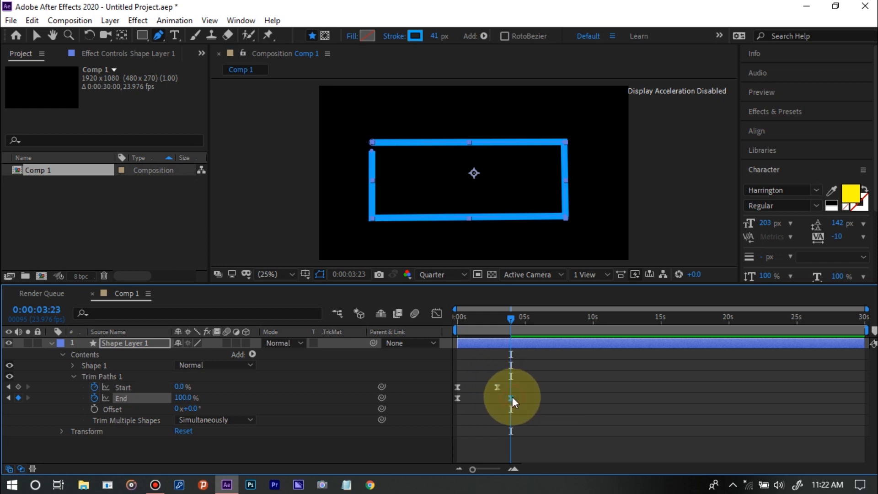
drag(512, 398, 498, 400)
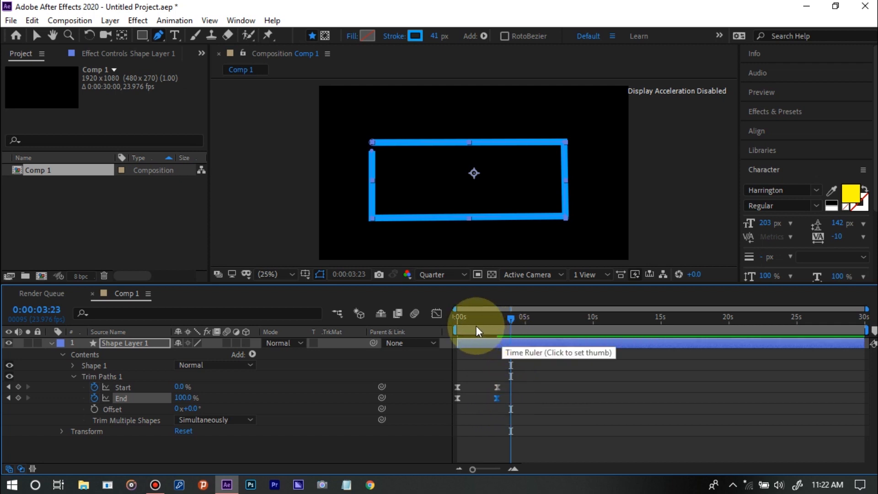
Play the realigned trim animation from 0:00:00:00 until the rectangle is fully drawn
drag(471, 322, 439, 322)
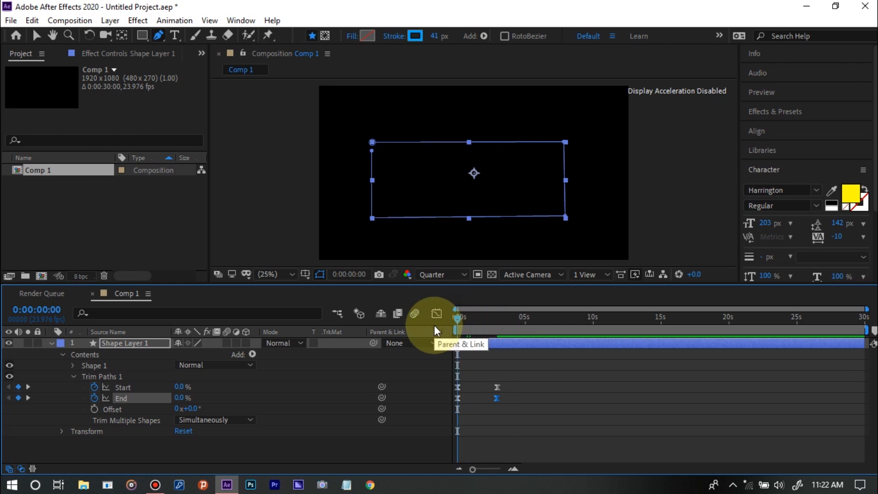
key(space)
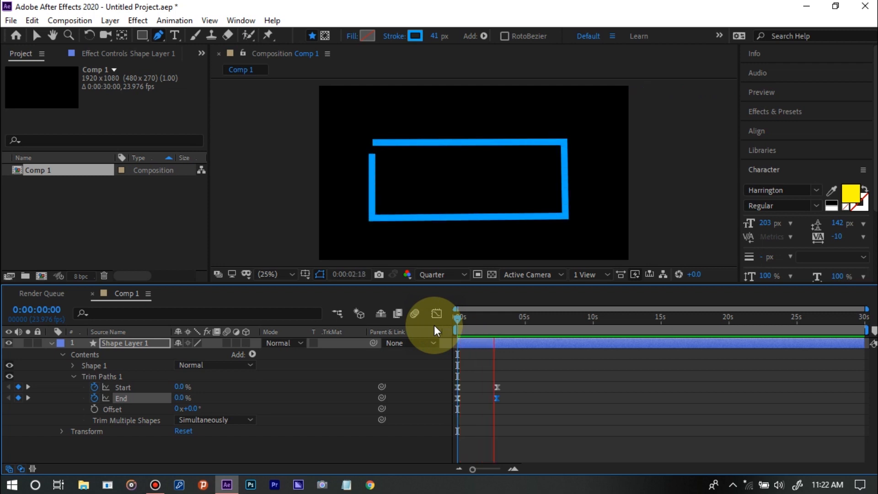
key(space)
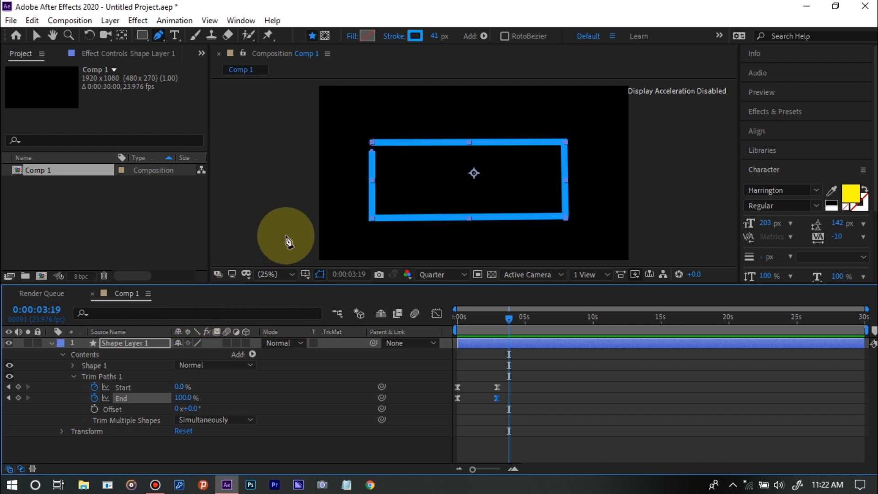
Change the rectangle's stroke color to yellow FFF000
click(415, 38)
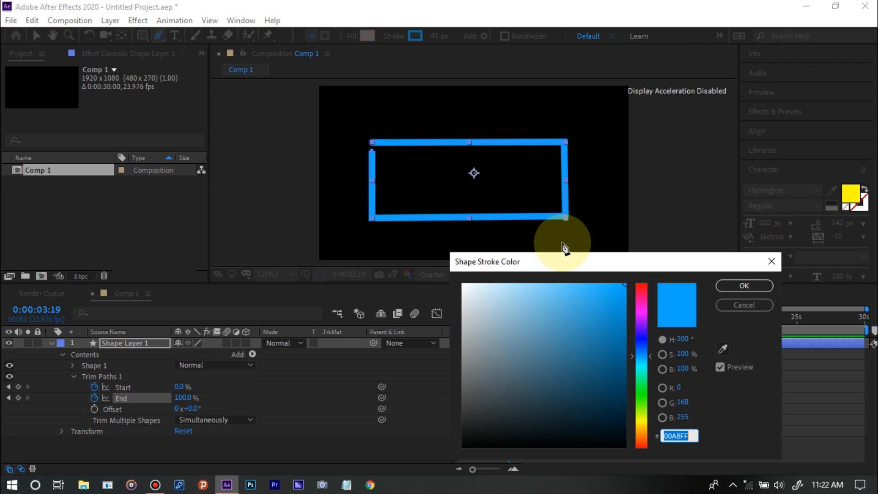
click(639, 287)
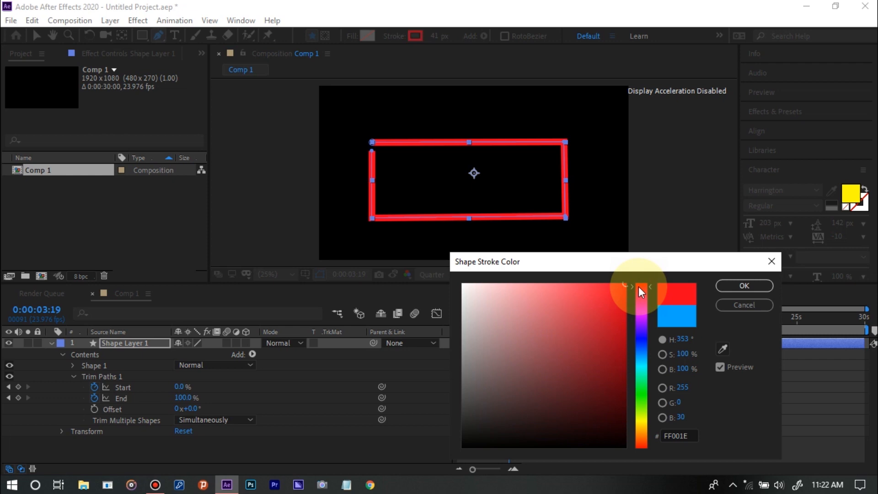
click(638, 422)
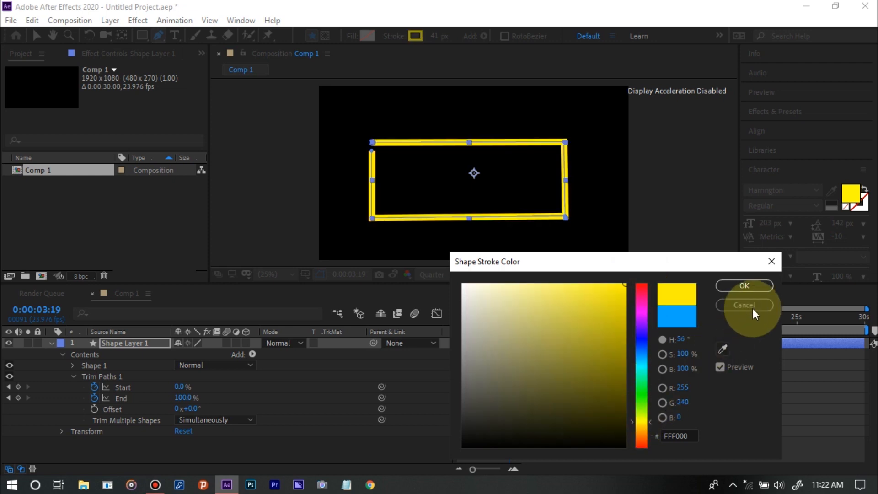
click(746, 288)
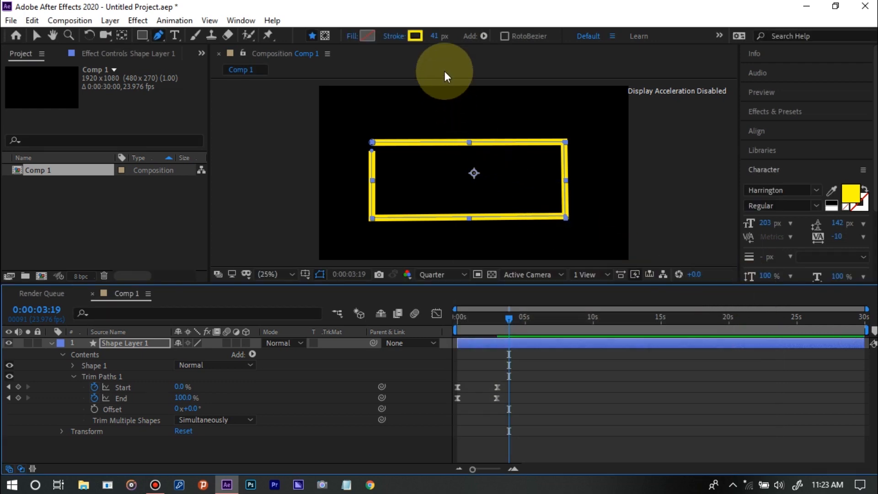
Try a 10 px stroke width on the rectangle
click(437, 37)
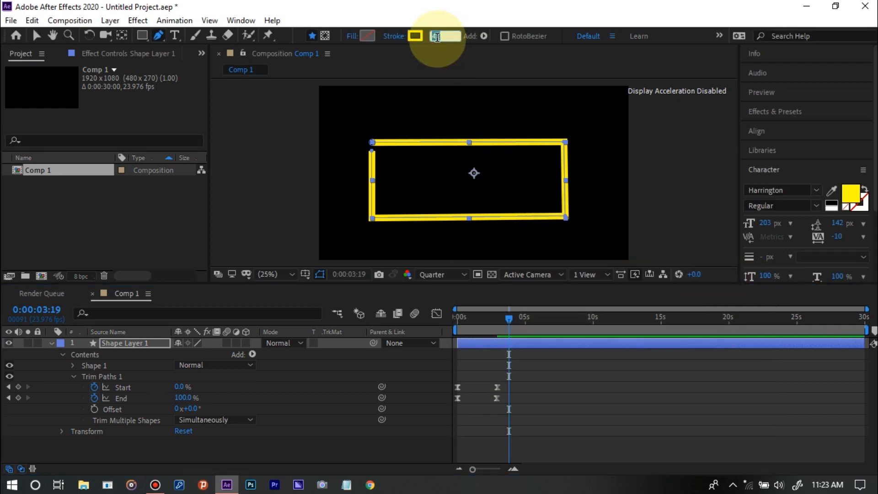
key(BackSpace)
click(437, 36)
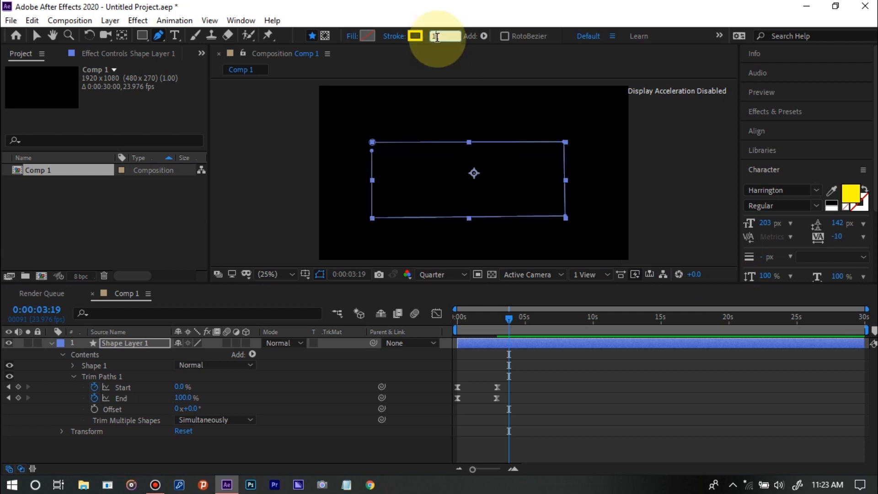
text(1)
click(436, 36)
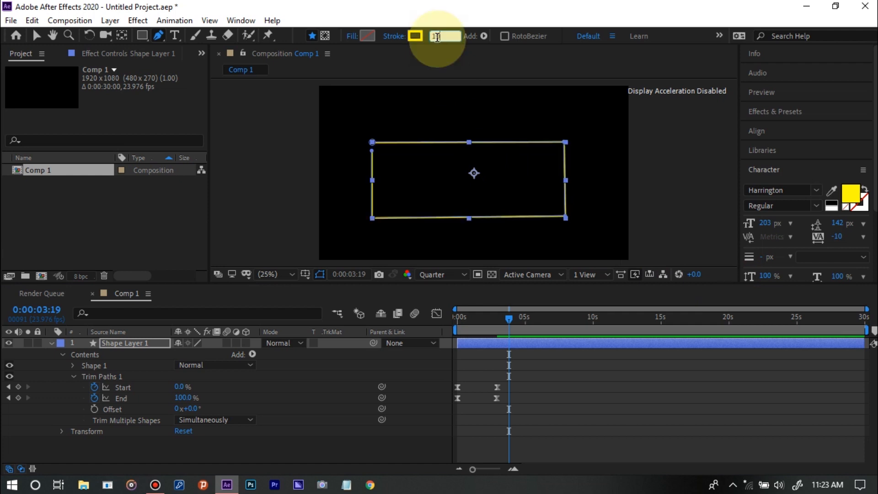
text(0)
key(Return)
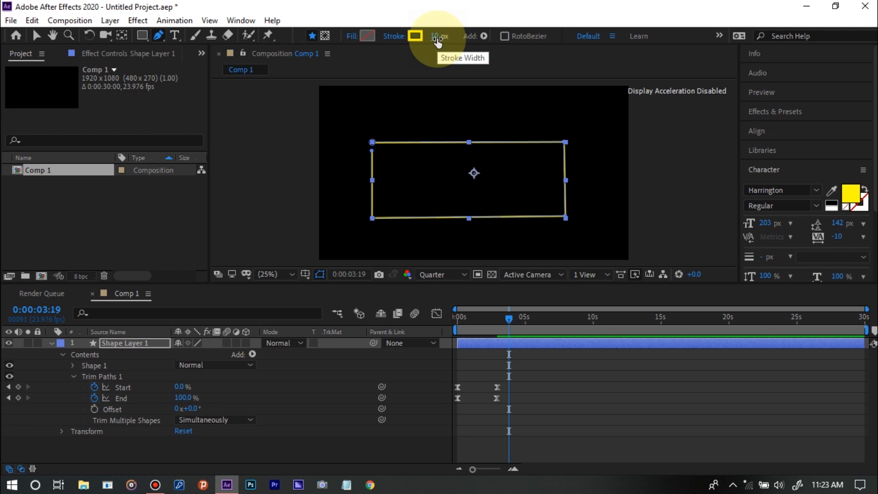
Try thicker rectangle strokes of 45 px and 100 px
click(437, 37)
text(45)
key(Return)
click(438, 37)
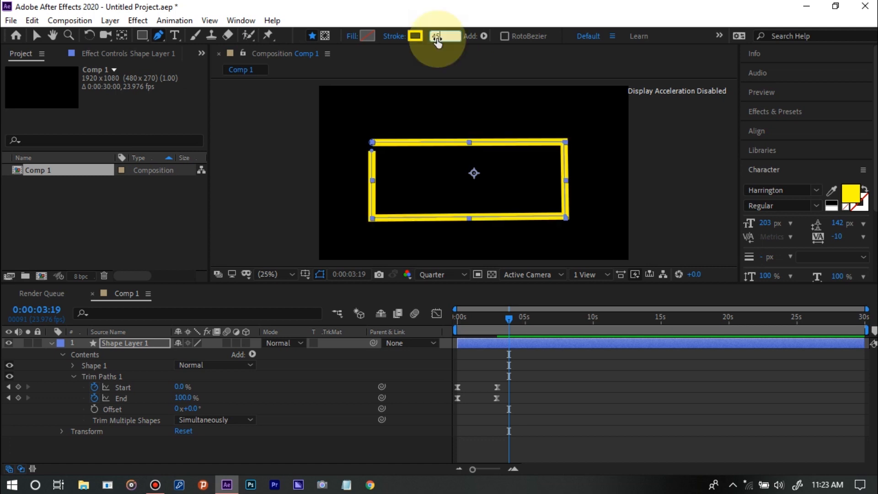
key(Return)
click(437, 36)
text(100)
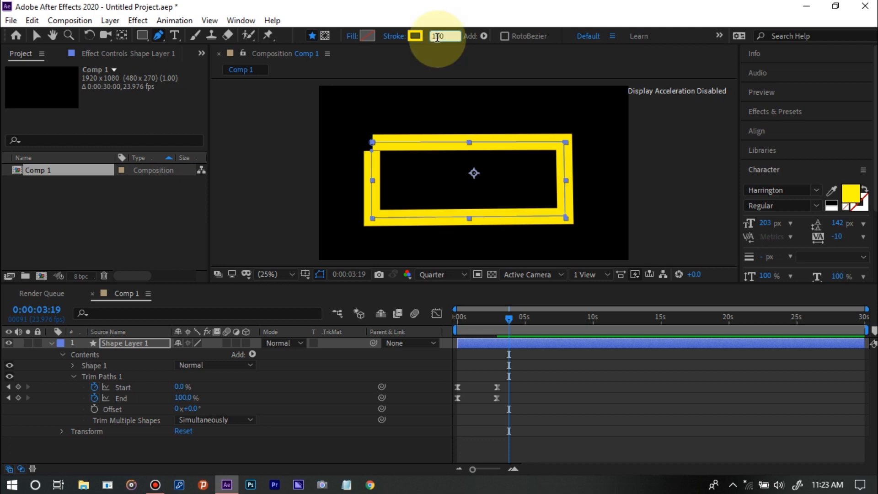
Set the rectangle's stroke width to 30 px
key(BackSpace)
key(BackSpace)
key(BackSpace)
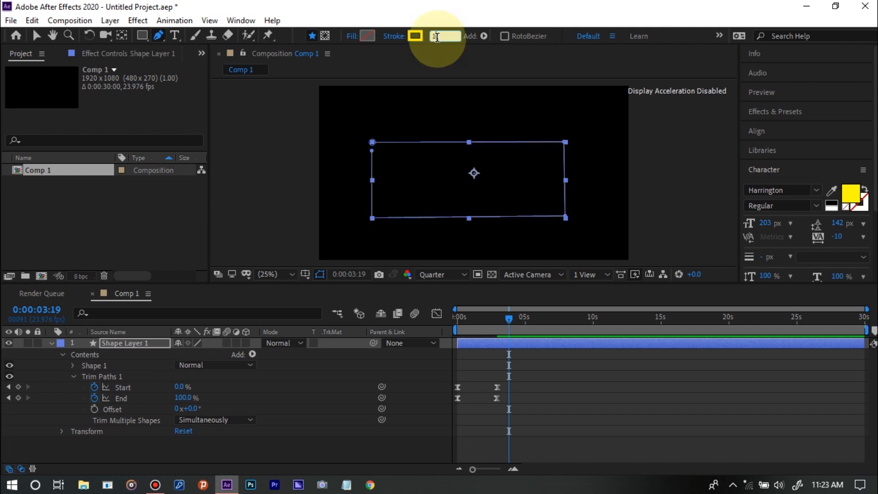
text(30)
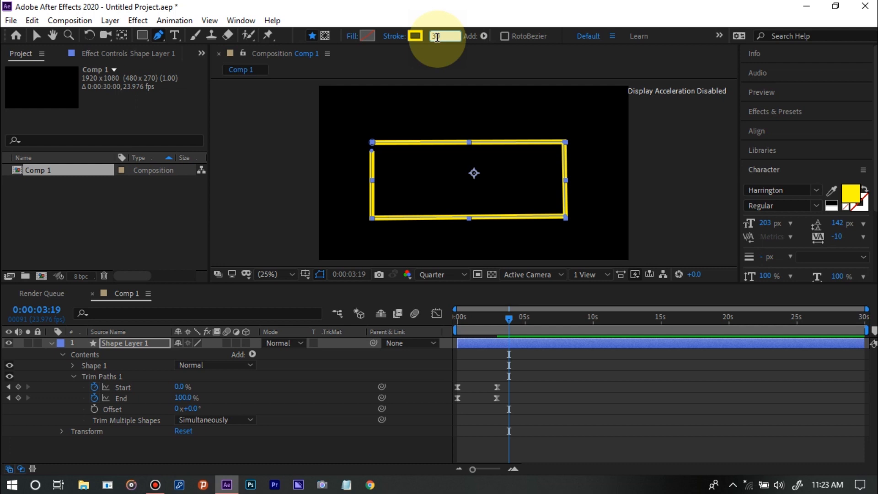
click(396, 67)
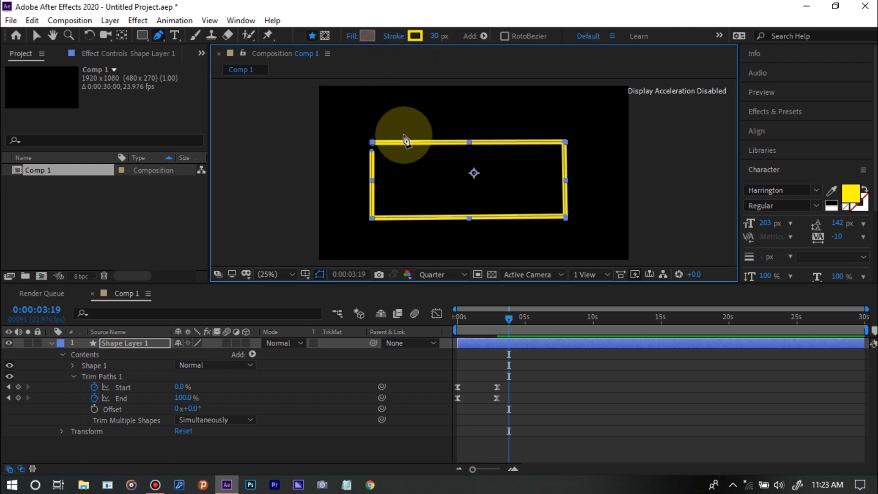
Give the rectangle a solid red FF0000 fill with Normal blending at 100% opacity
click(366, 37)
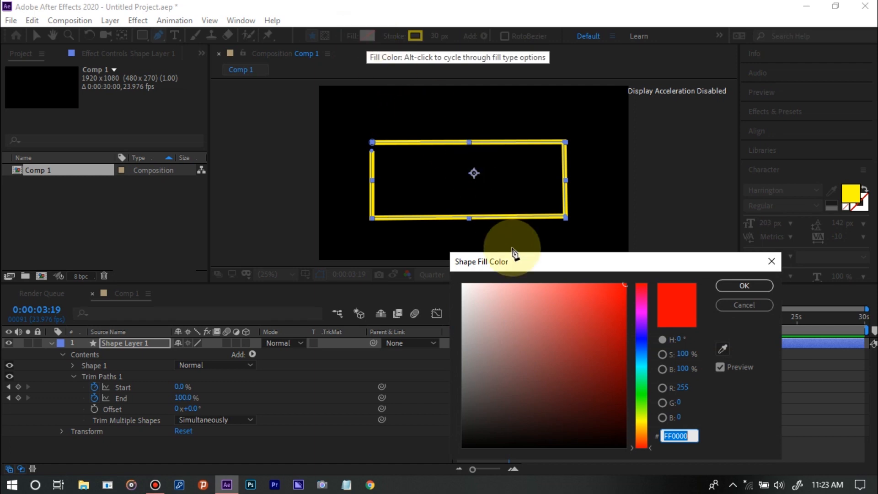
click(753, 287)
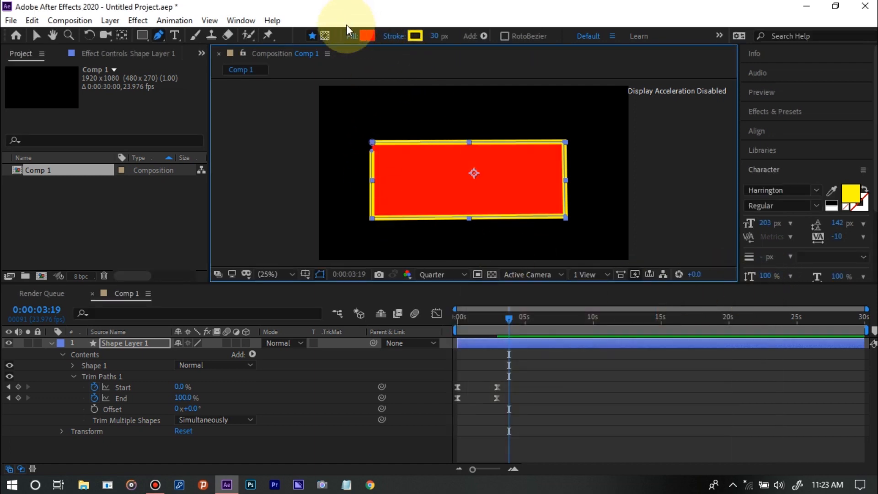
click(350, 37)
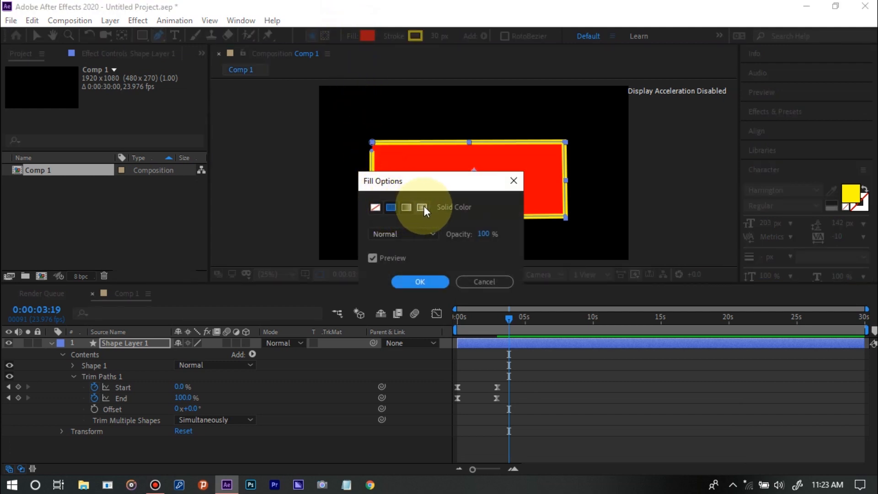
click(391, 208)
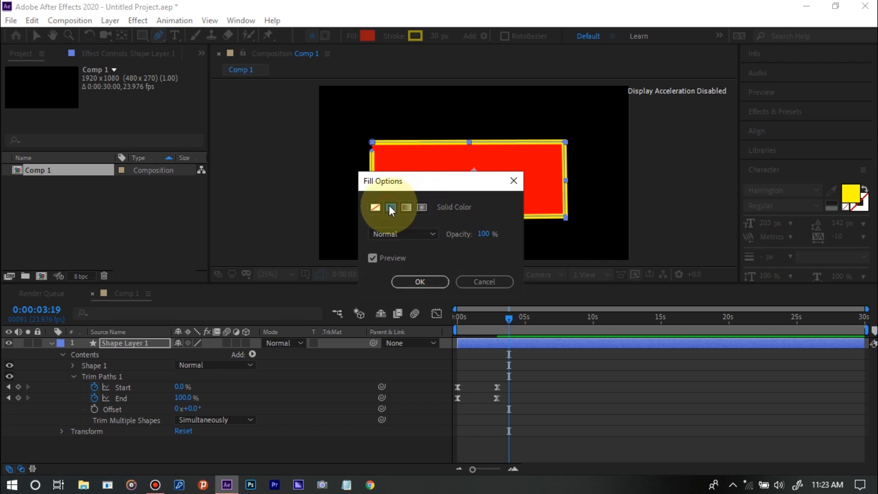
click(413, 280)
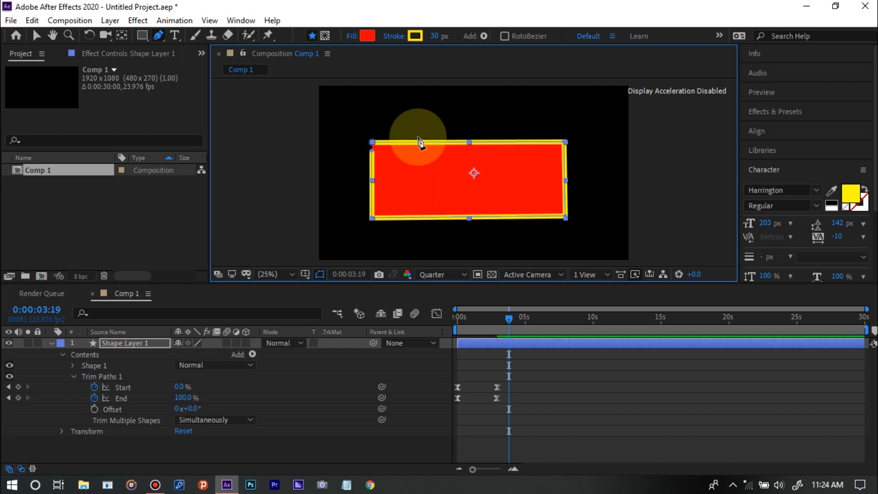
Set the rectangle's fill type back to None
click(351, 37)
click(376, 209)
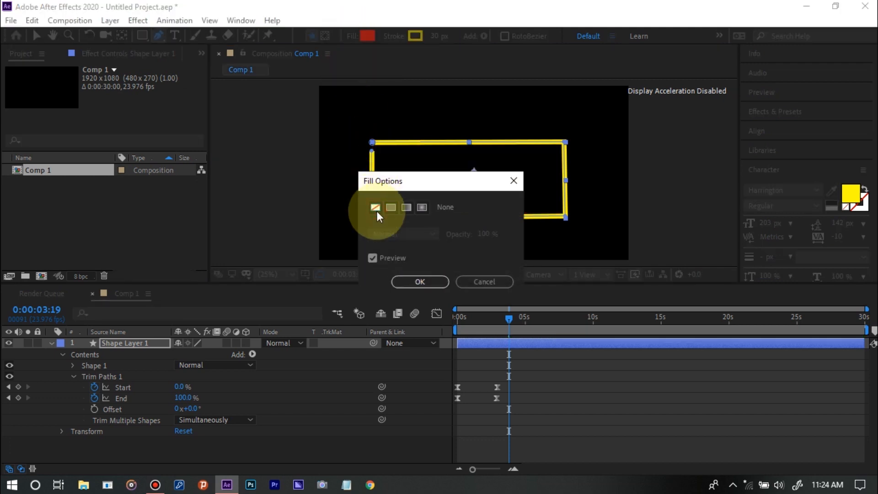
click(427, 281)
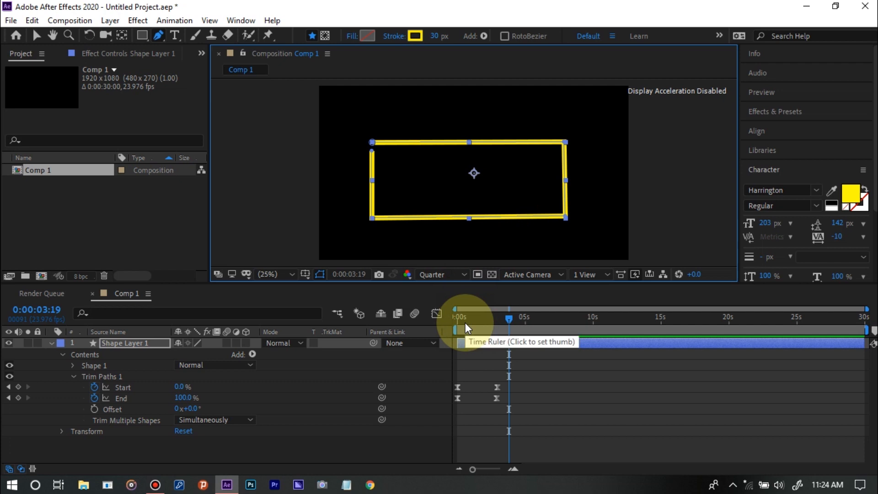
Add a loopOut() expression to the Start property of Trim Paths 1, with the playhead at 0:00:00:00
key(Home)
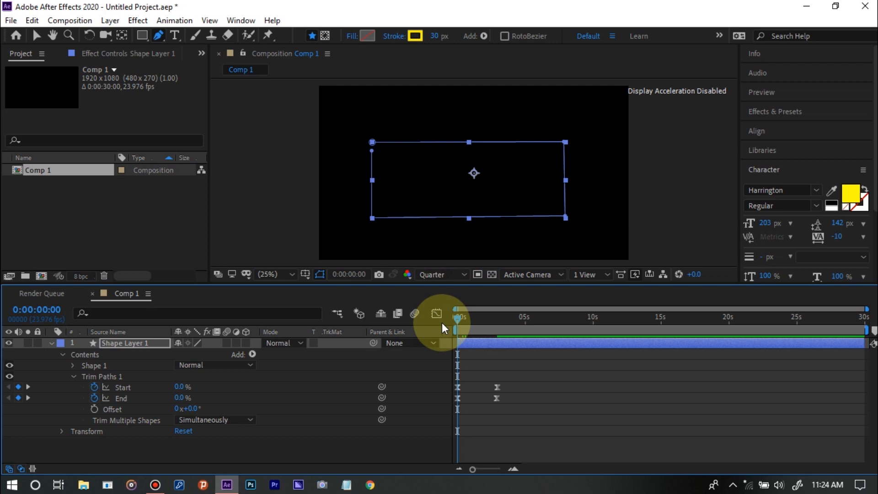
alt+click(94, 387)
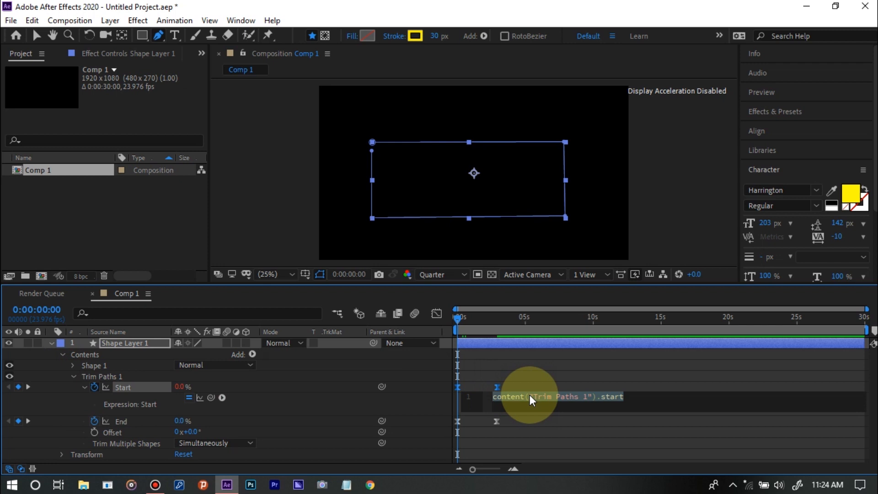
text(loop)
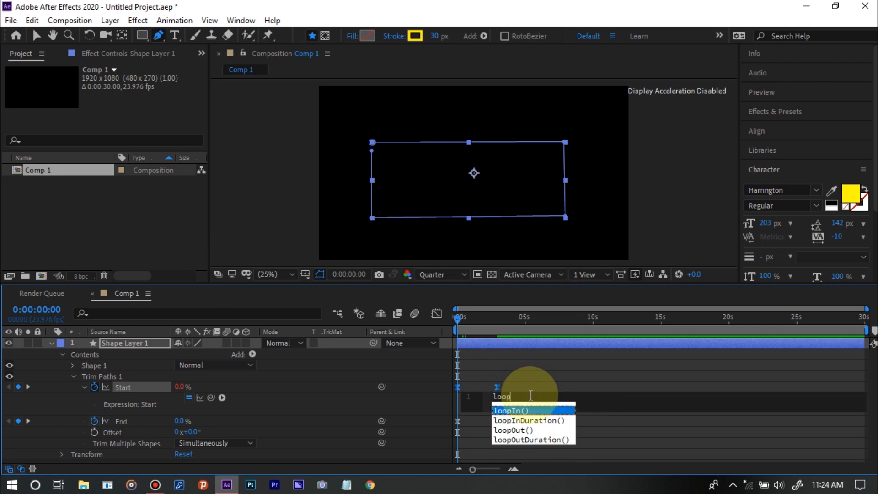
click(533, 431)
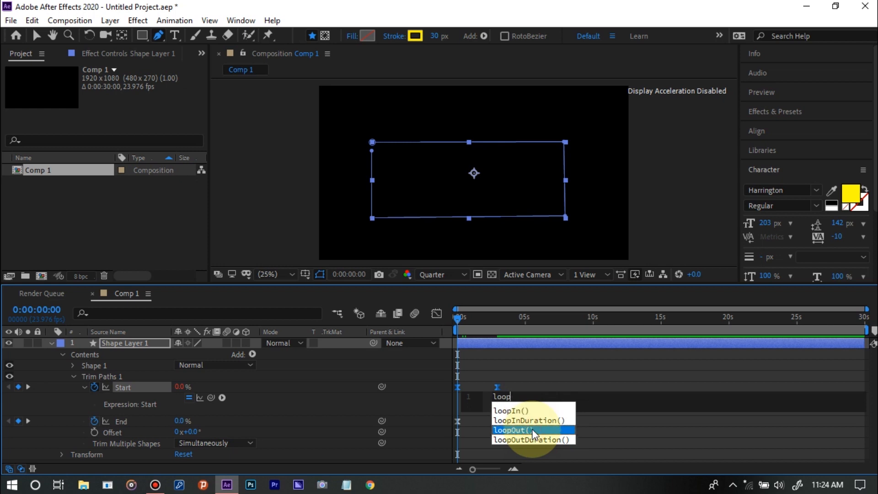
click(533, 430)
click(532, 429)
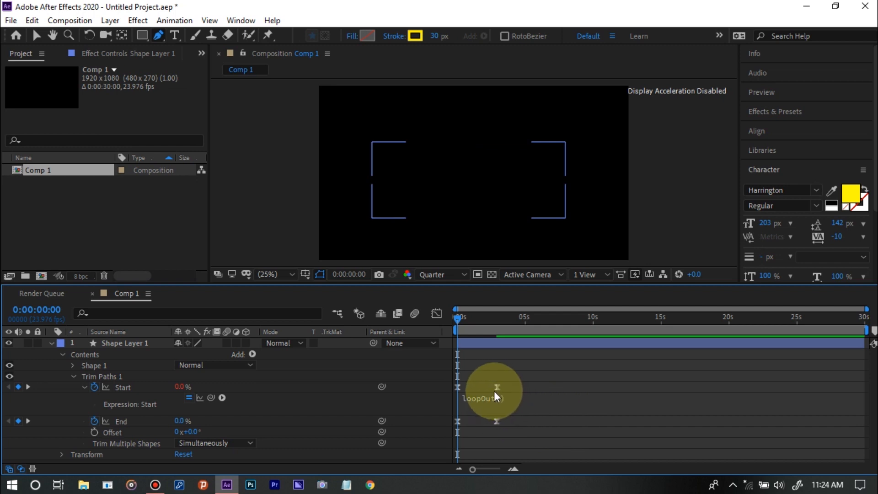
Add a loopOut() expression to the End property of Trim Paths 1
alt+click(96, 423)
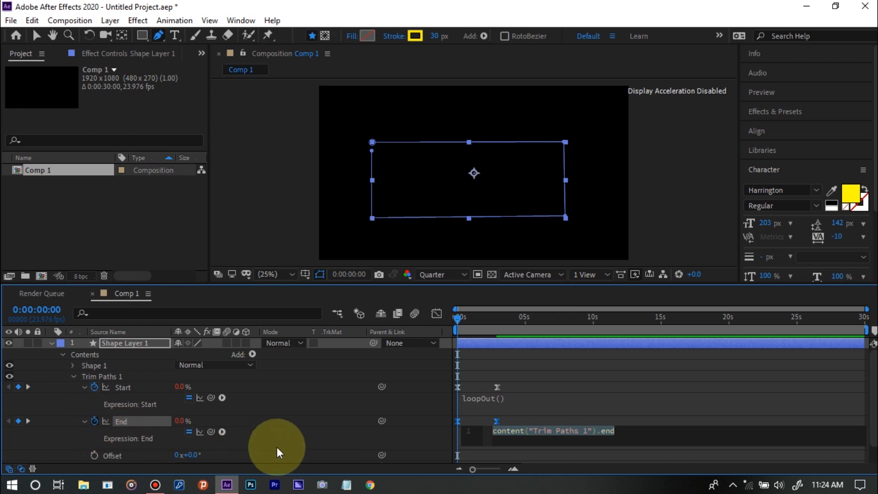
text(loop)
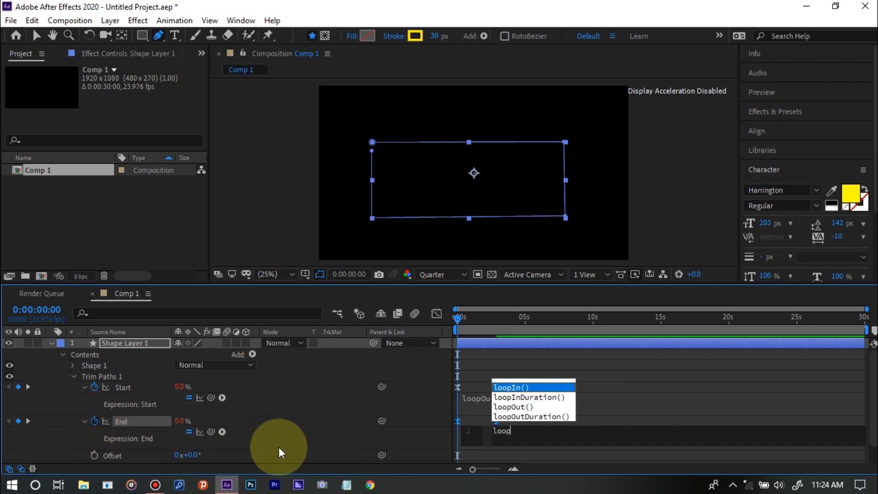
click(545, 403)
double_click(544, 405)
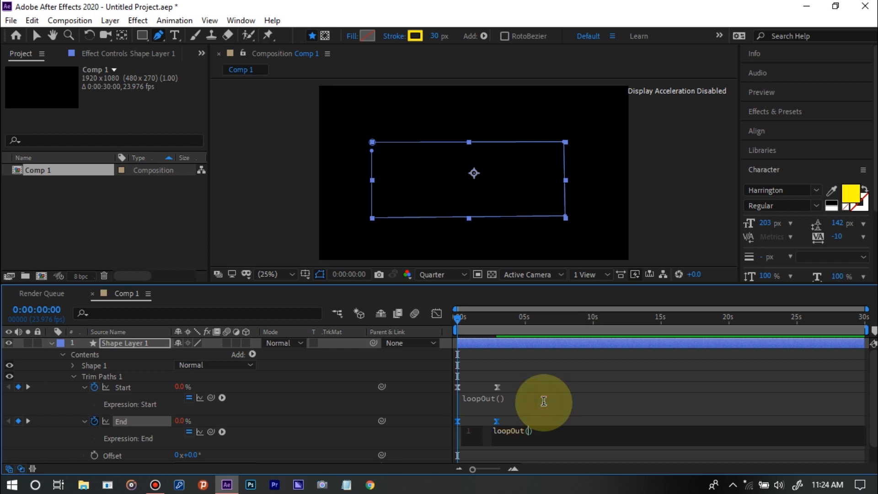
click(532, 405)
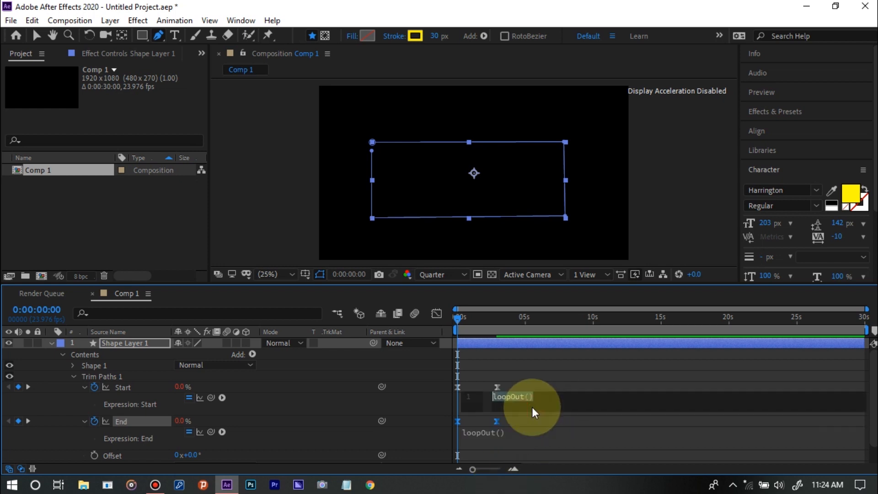
click(542, 369)
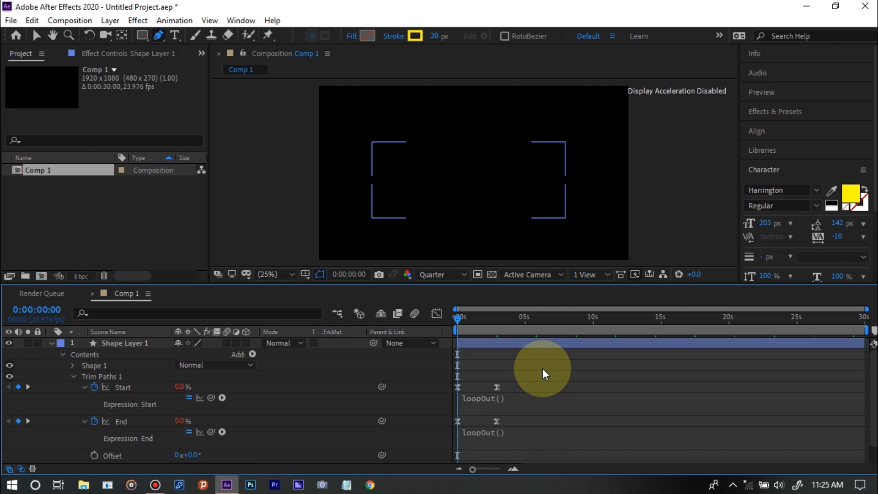
Play the looping trim animation, return to the start, and check the frames at 0:00:01:12 and 0:00:03:17
key(space)
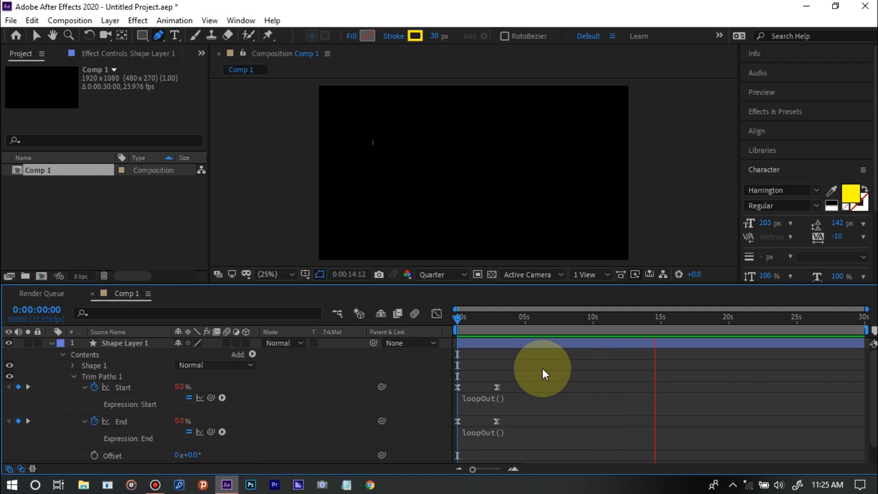
key(space)
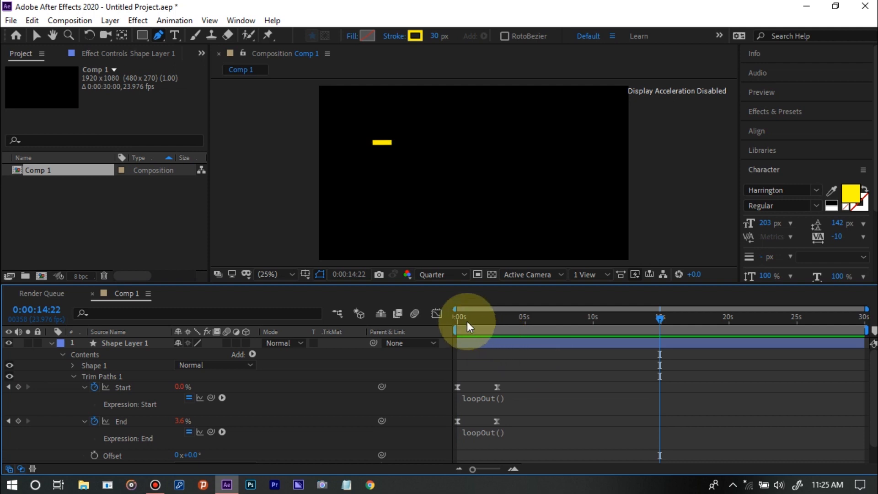
drag(464, 319, 438, 327)
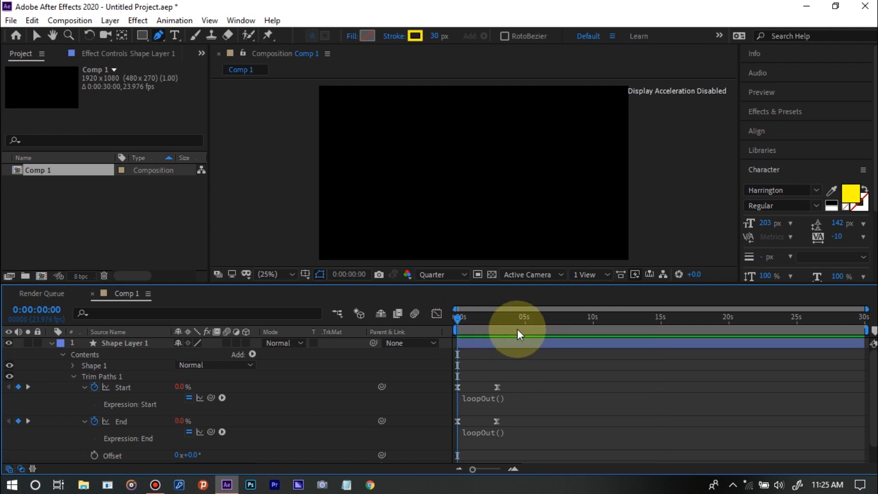
click(479, 320)
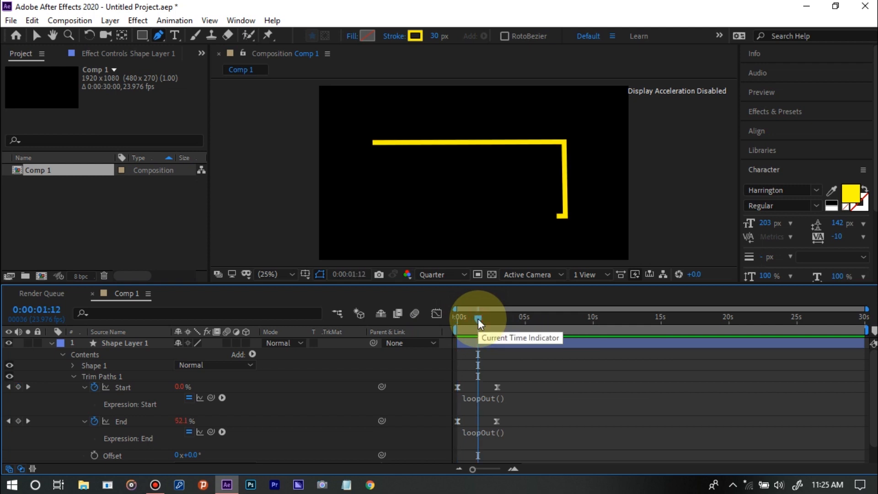
click(508, 319)
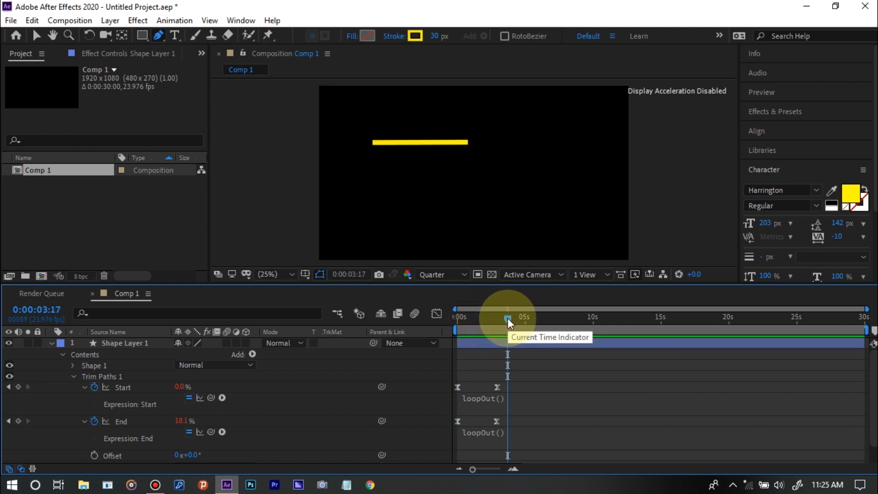
Move the playhead to 0:00:02:21 and collapse the properties of Shape Layer 1
click(492, 320)
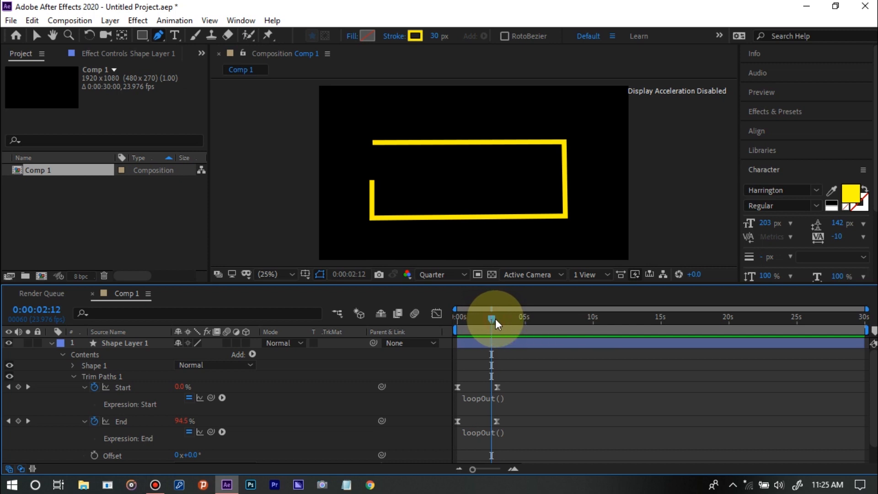
click(497, 321)
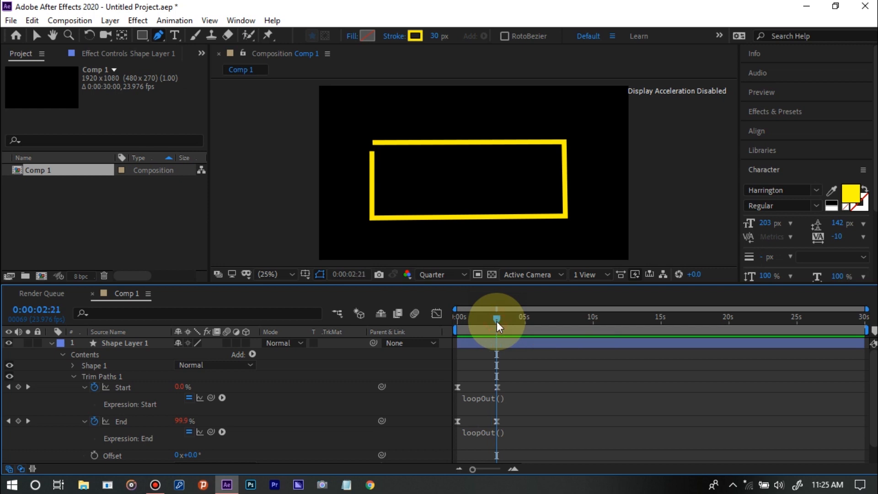
click(51, 344)
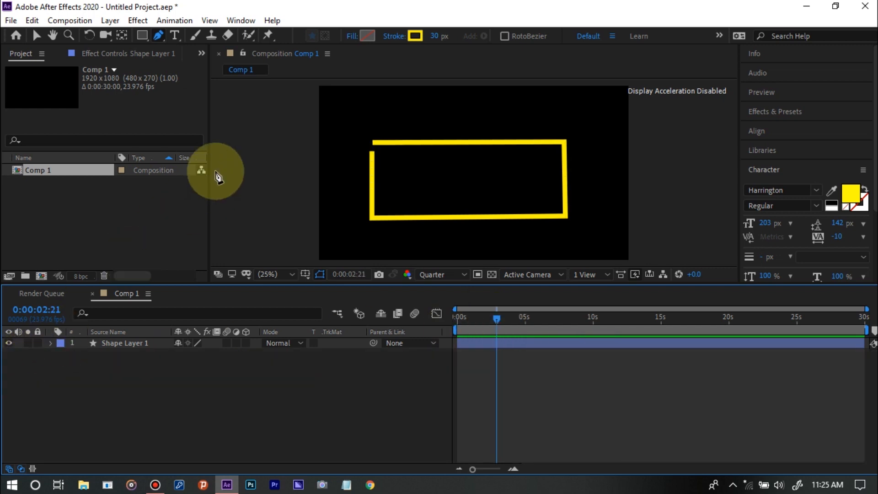
Add a text layer reading "Veedsify" inside the yellow rectangle
click(175, 36)
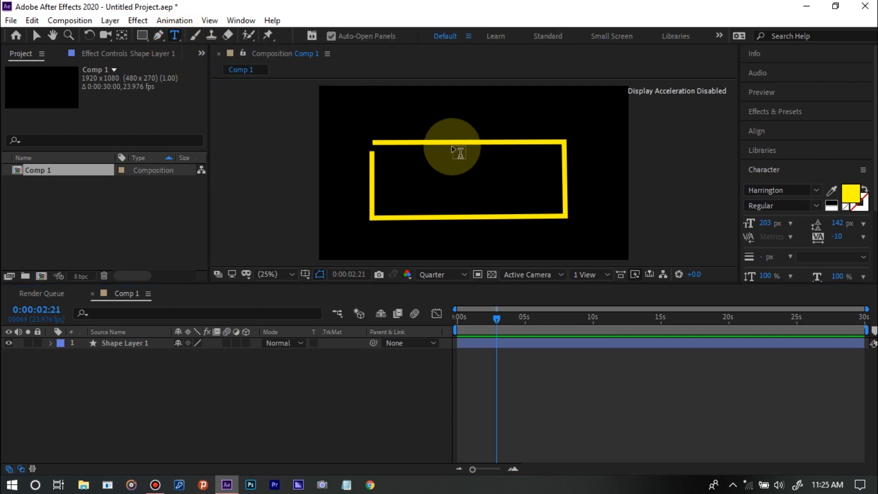
click(452, 173)
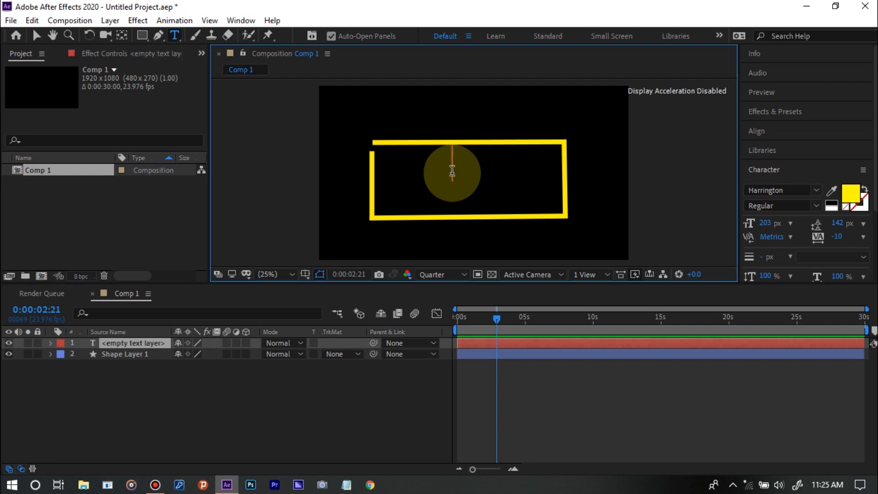
text(V)
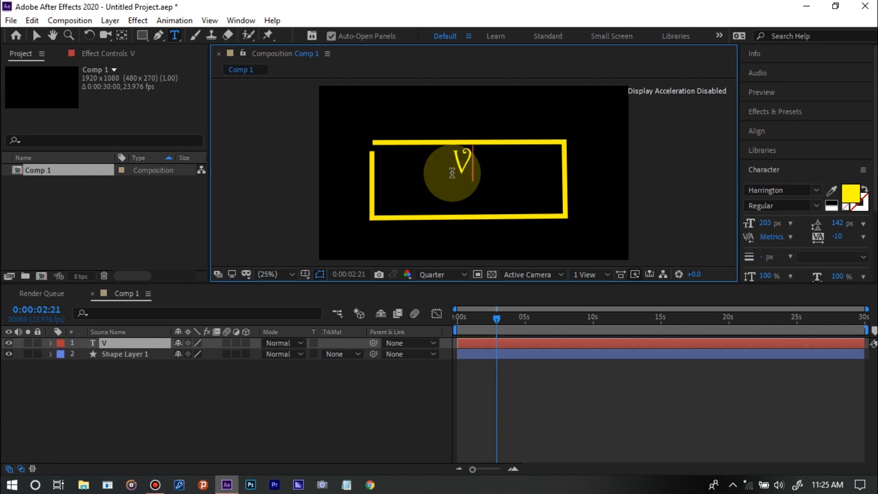
text(eed)
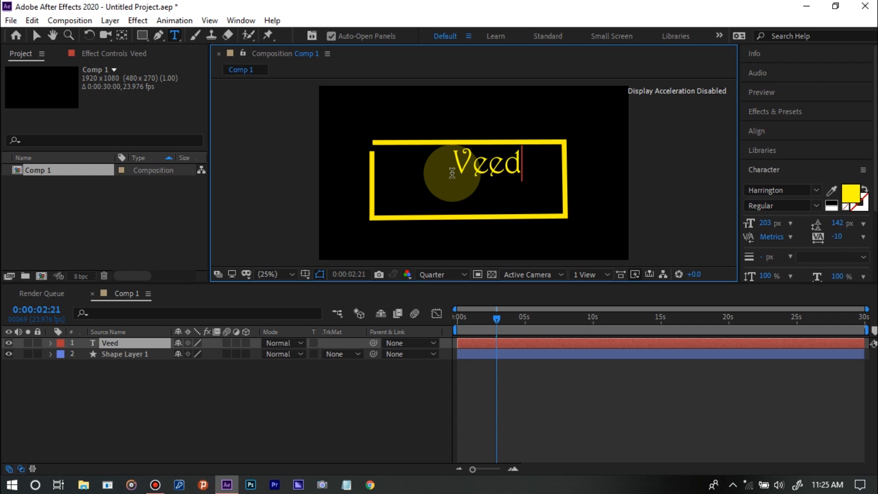
text(sify)
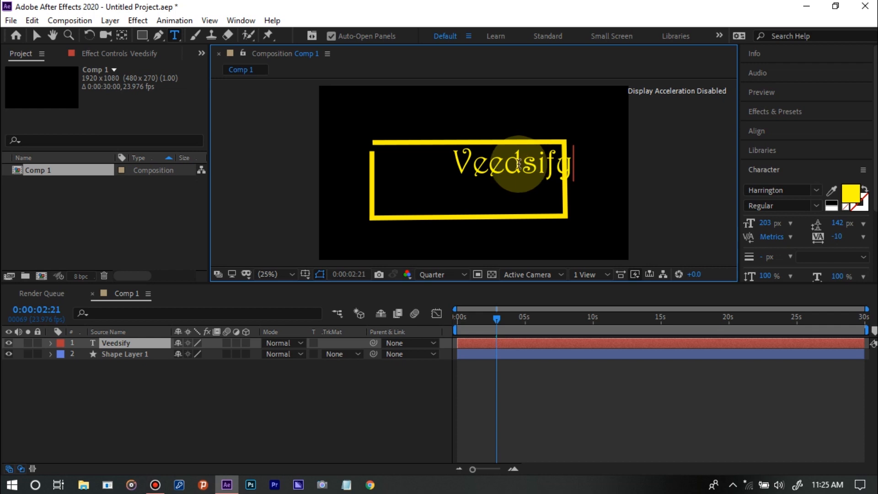
click(132, 402)
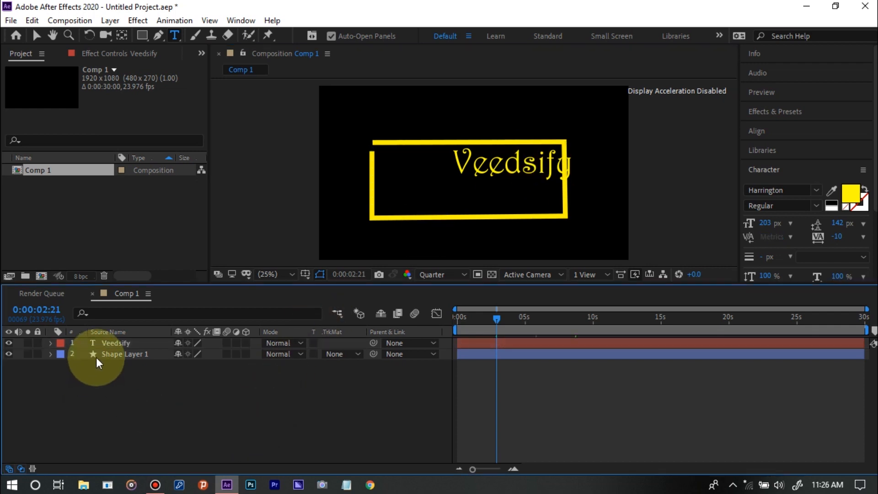
Scale the Veedsify text layer to 105%
click(107, 343)
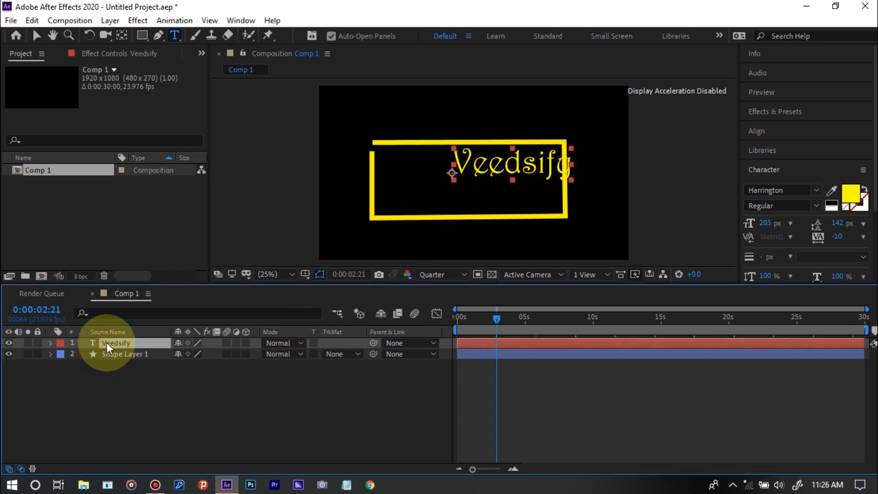
key(s)
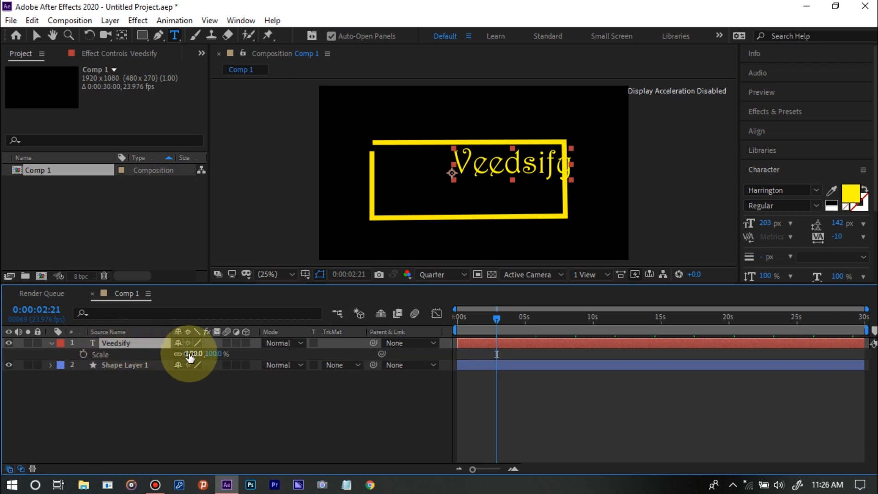
drag(189, 354, 200, 369)
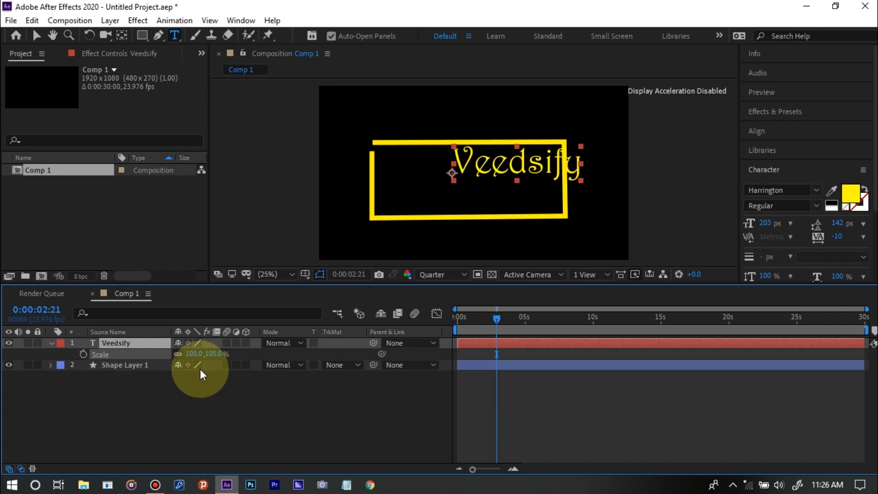
Reposition the Veedsify text to 531, 635 so it sits centred in the rectangle, and collapse its layer properties
key(p)
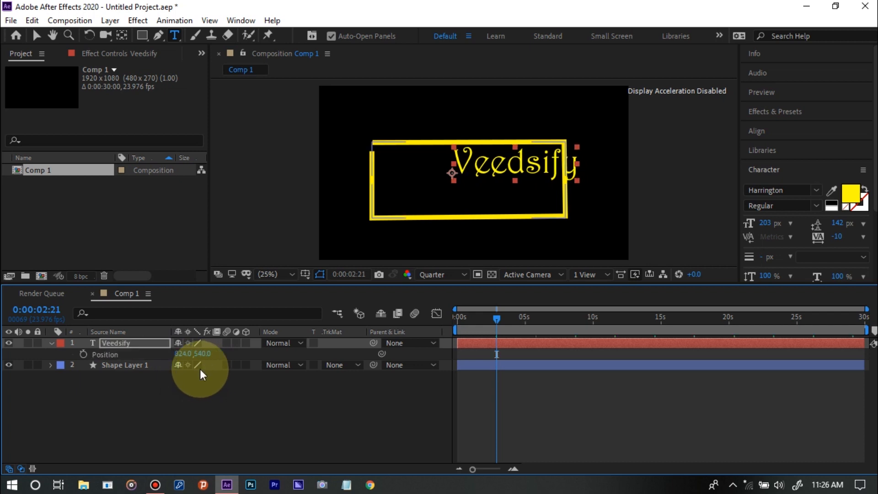
drag(182, 360, 26, 370)
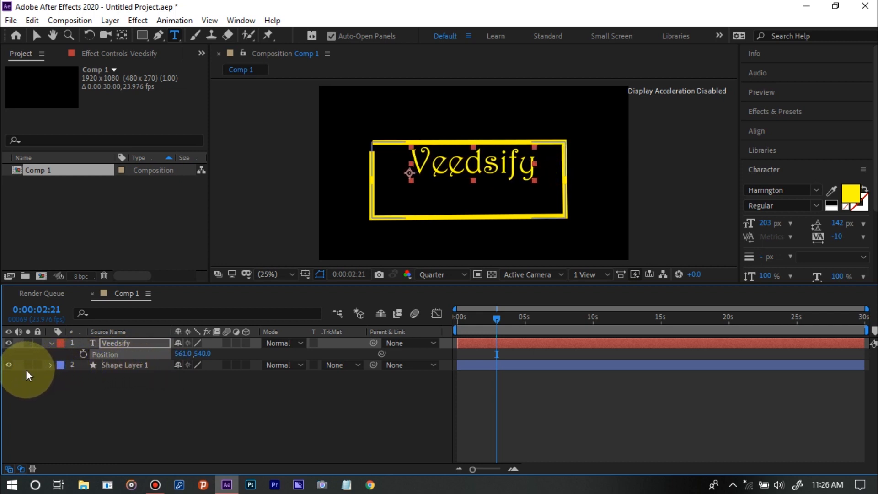
drag(202, 353, 170, 360)
click(184, 355)
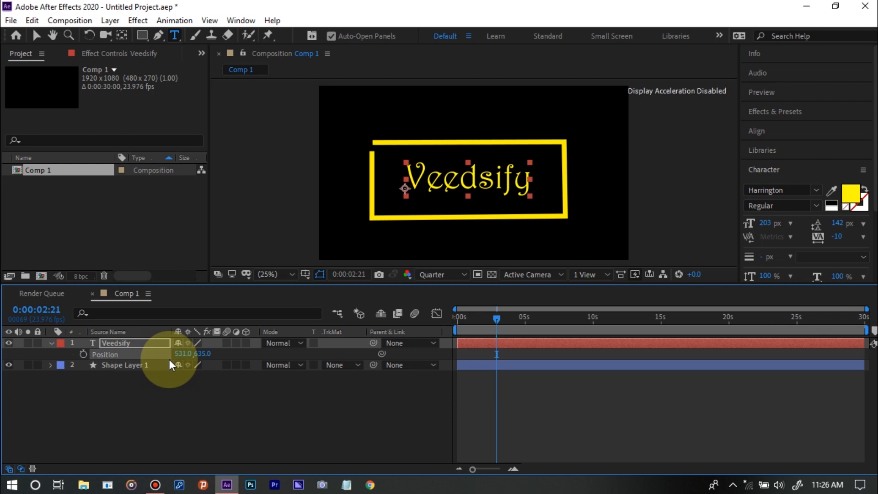
click(214, 424)
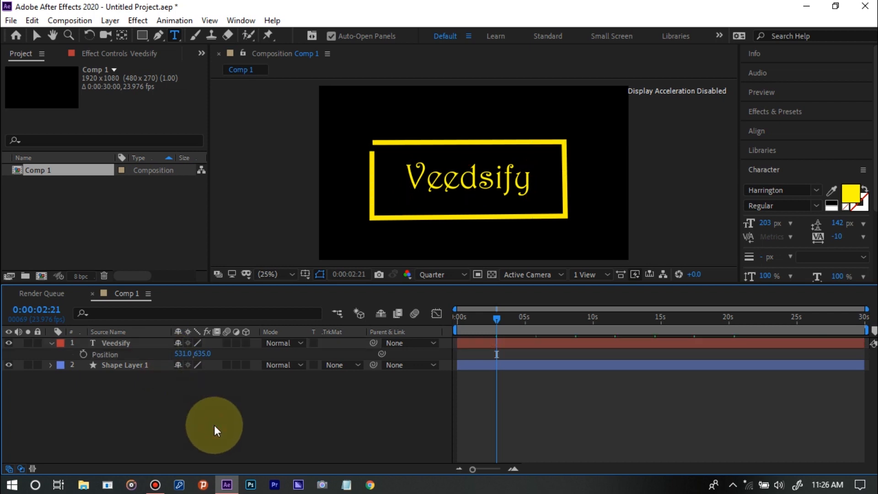
click(50, 343)
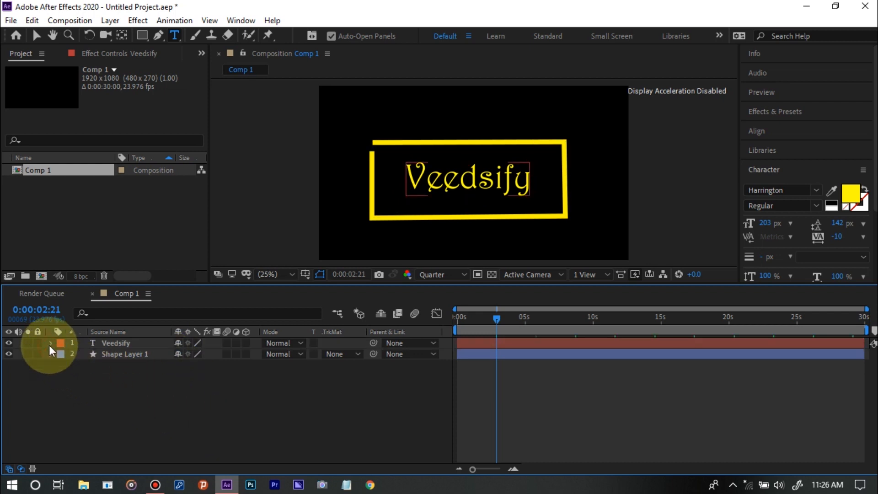
Select all of the Veedsify text and change its font to Javanese Text
double_click(122, 344)
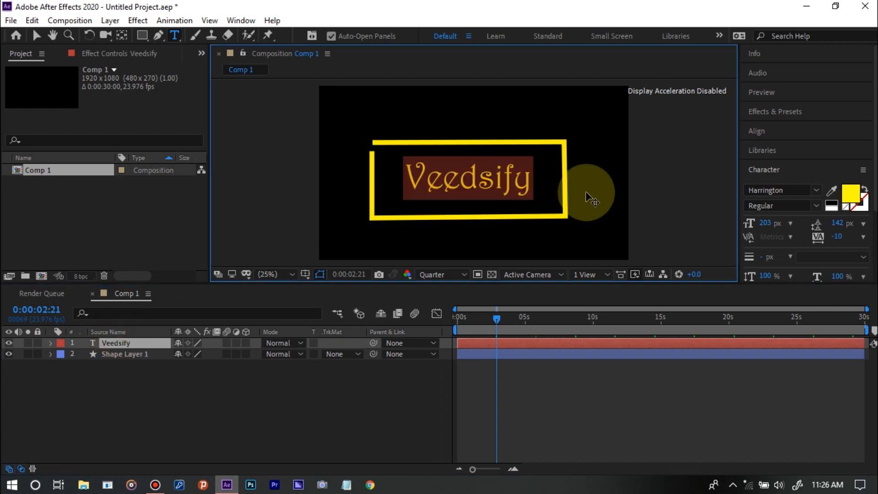
click(815, 192)
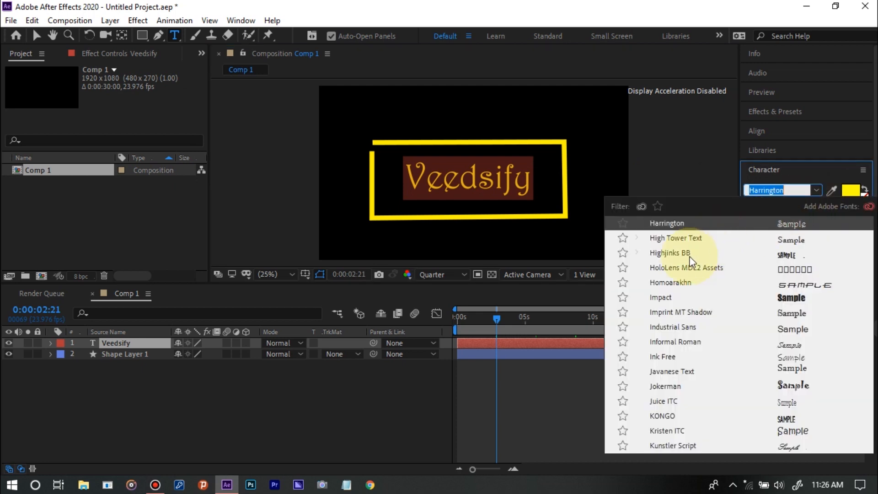
click(728, 373)
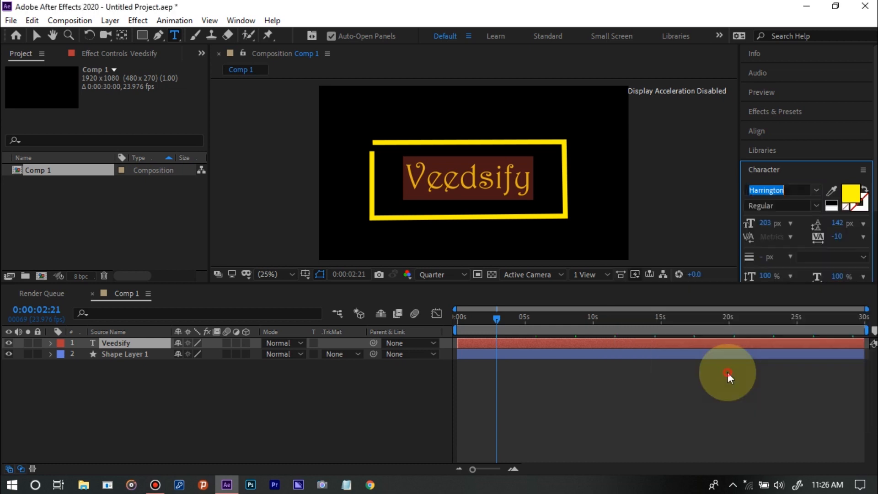
Browse the font list and set the Veedsify text's font to Chlorinar
click(818, 194)
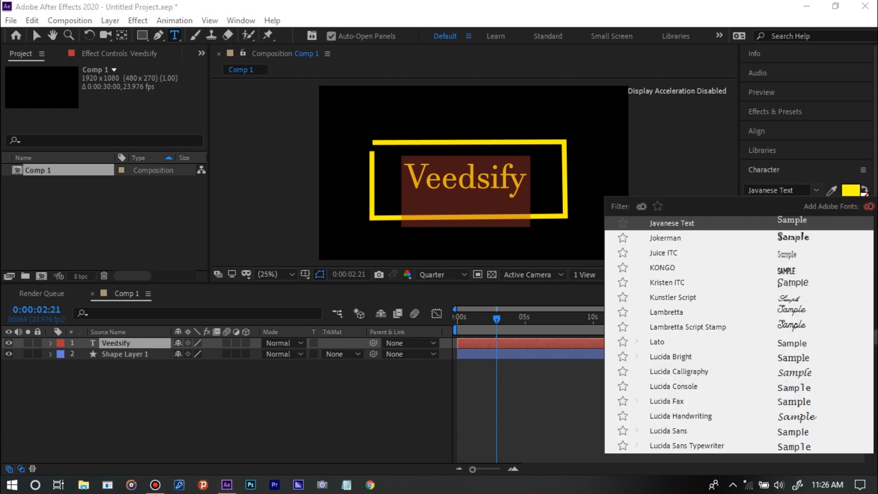
scroll(863, 365, down, 20)
scroll(872, 402, down, 7)
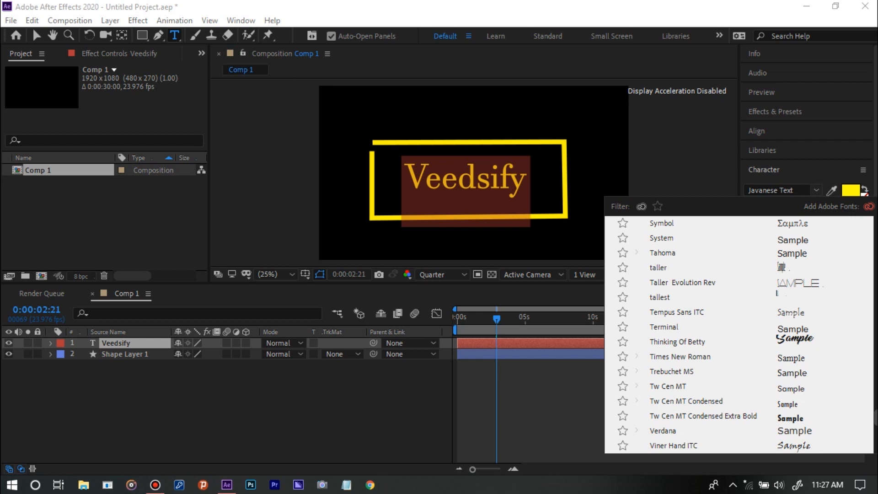
scroll(872, 426, down, 10)
scroll(873, 431, up, 5)
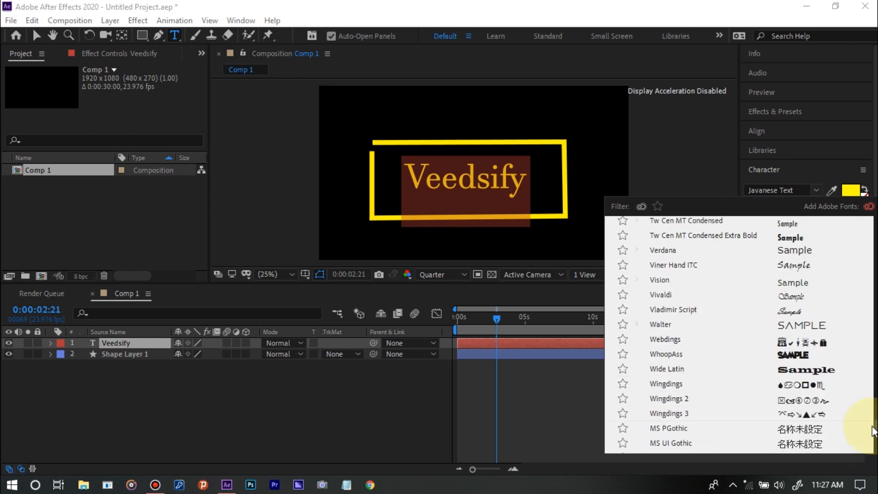
scroll(871, 425, up, 10)
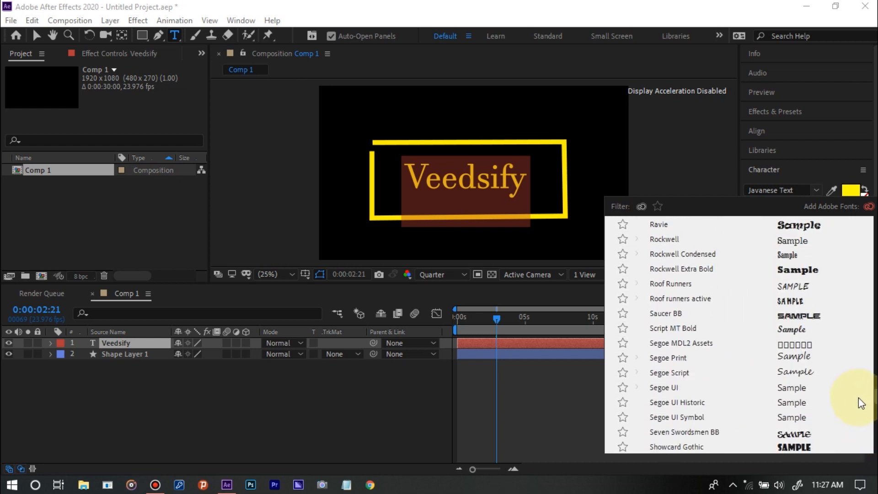
scroll(861, 404, up, 10)
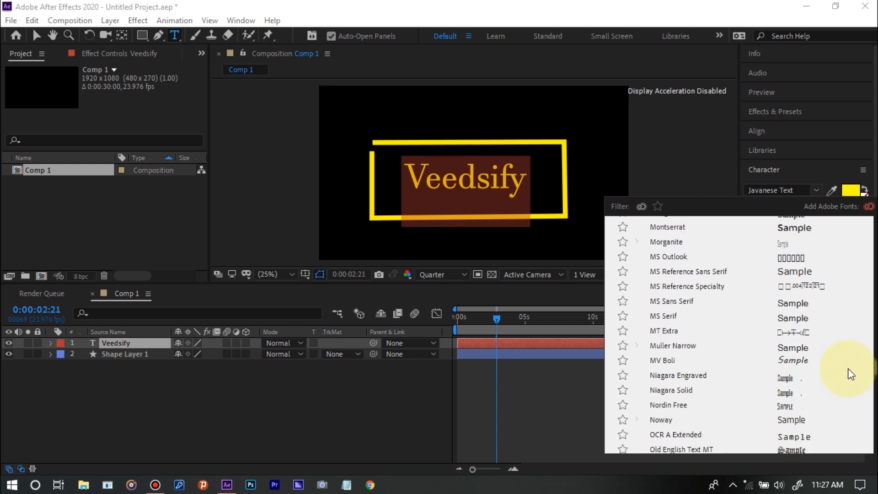
scroll(851, 361, up, 10)
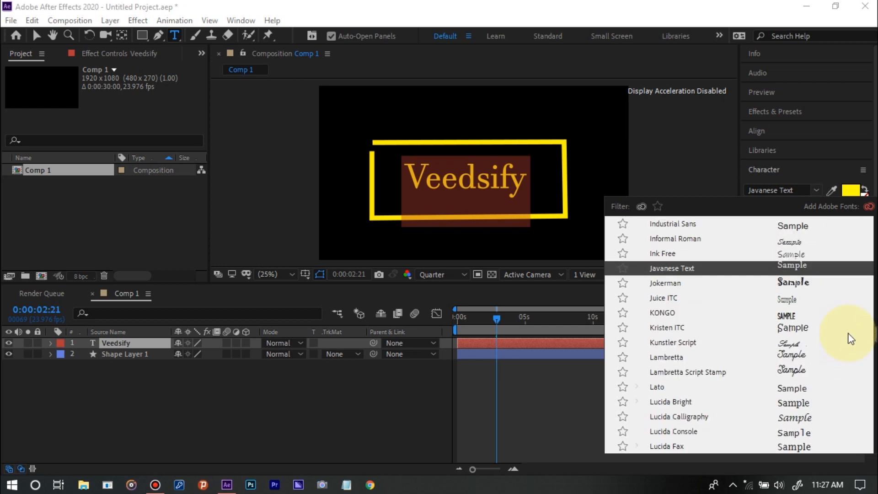
scroll(848, 328, up, 10)
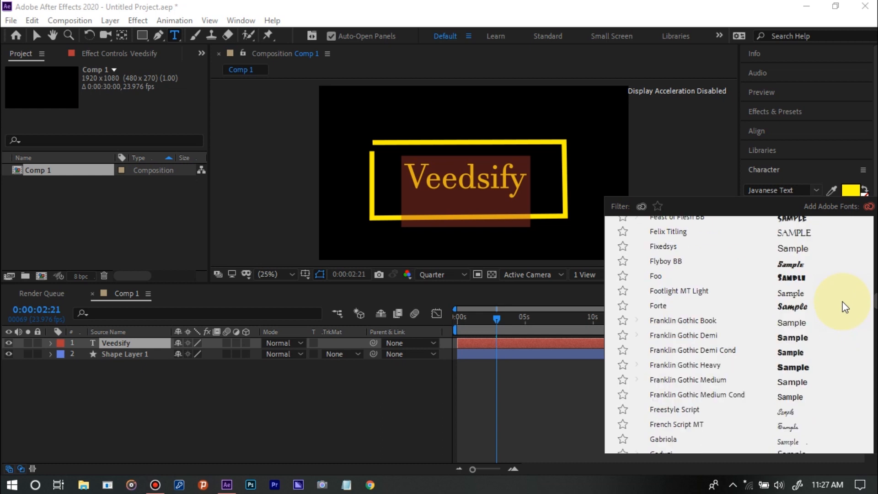
scroll(835, 297, up, 10)
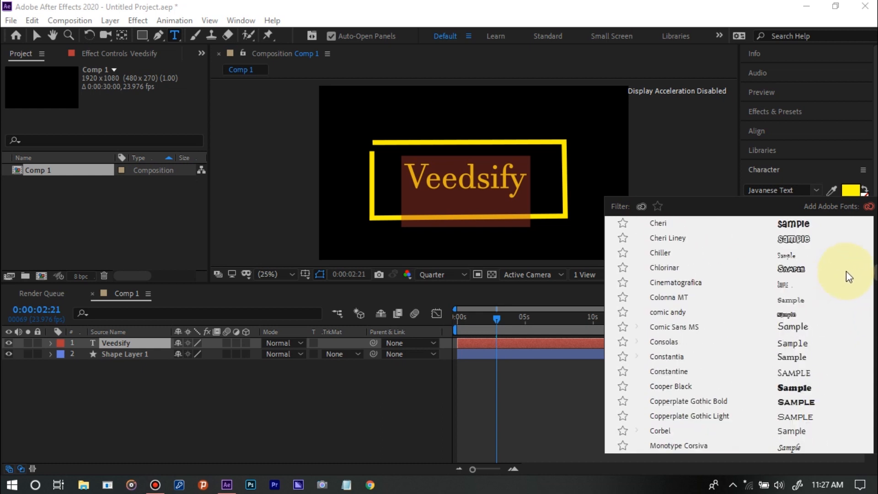
scroll(838, 275, down, 2)
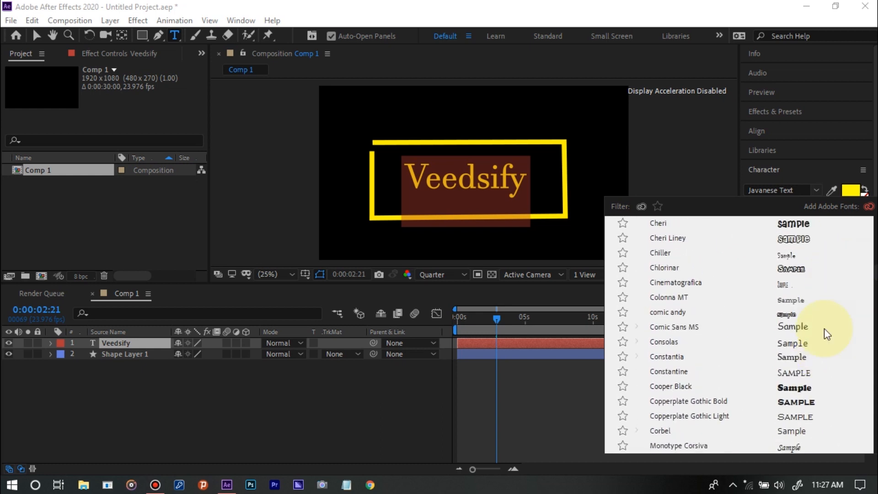
click(723, 270)
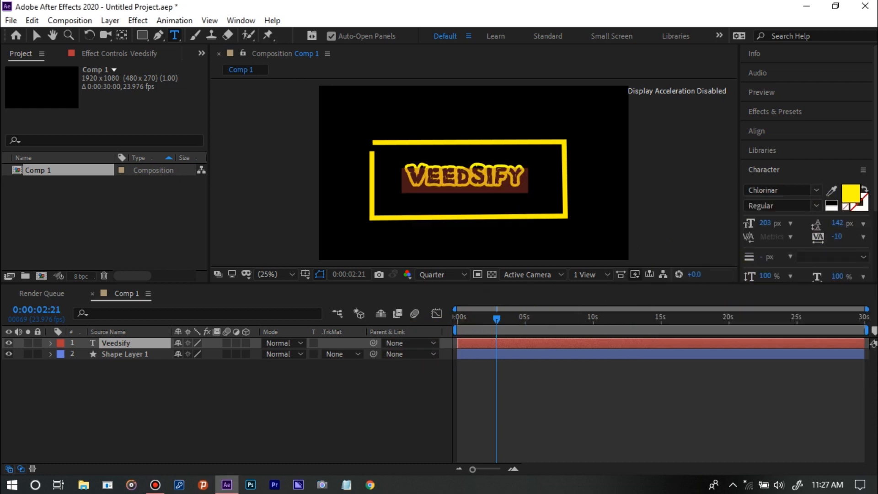
Change the fill color of the Veedsify text to pure red, FF0000
click(851, 196)
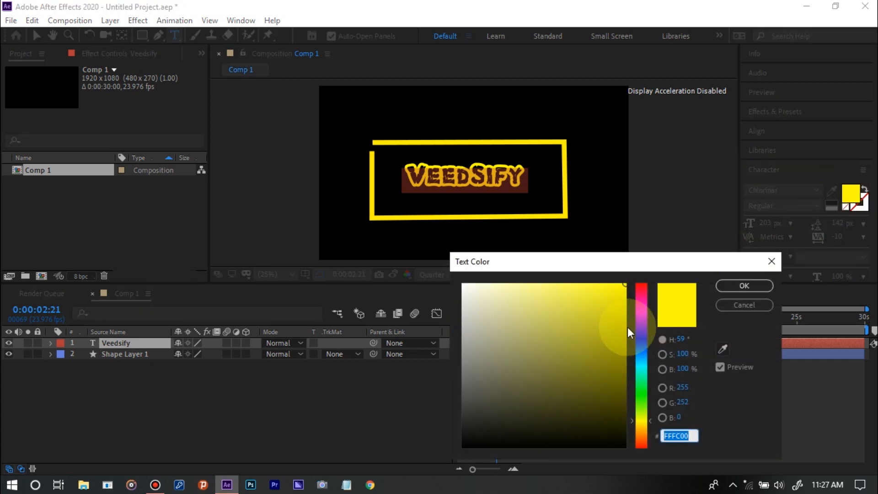
click(640, 325)
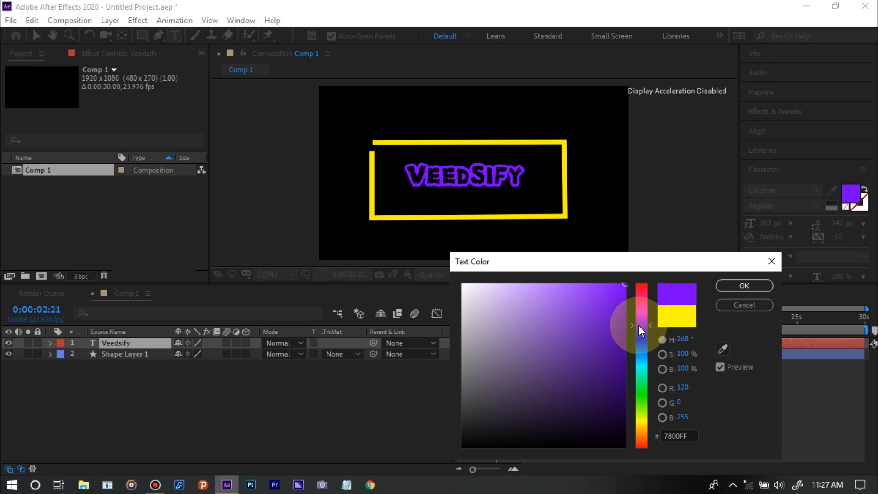
drag(639, 325, 643, 419)
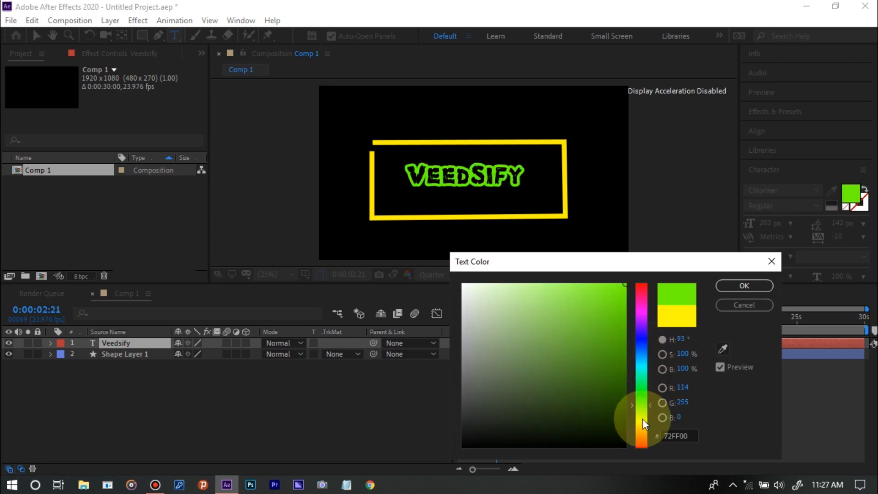
click(641, 289)
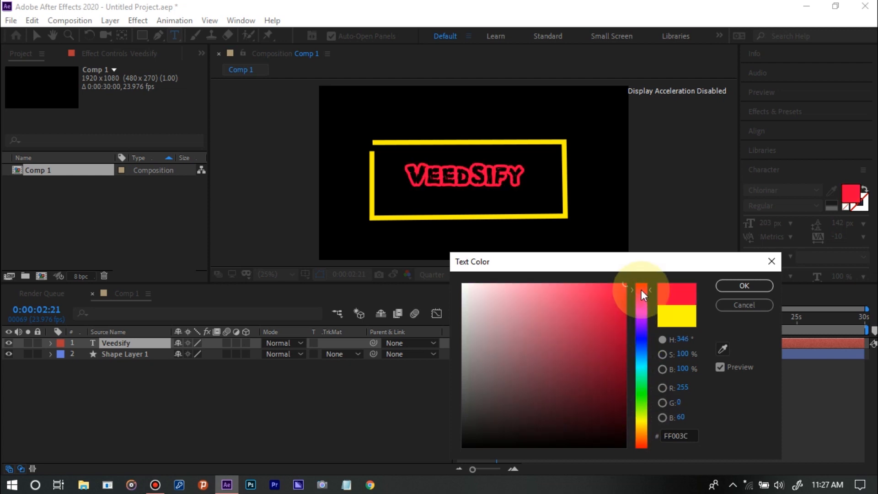
drag(641, 289, 636, 274)
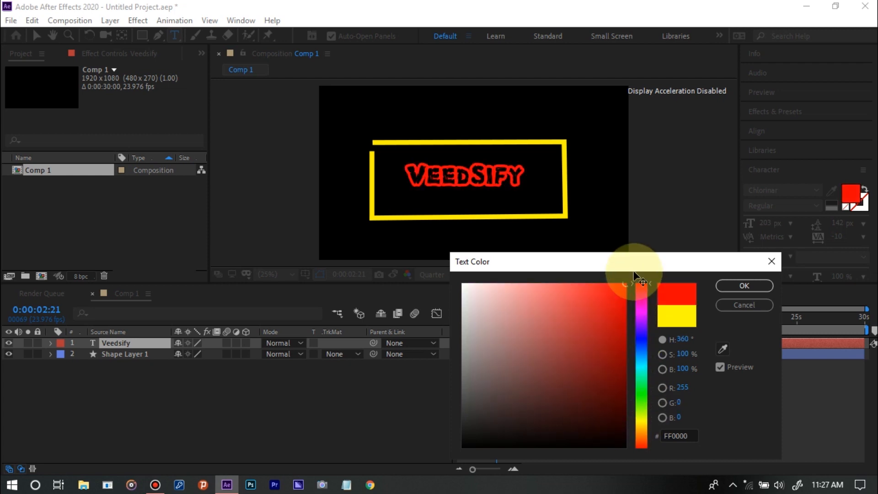
click(720, 289)
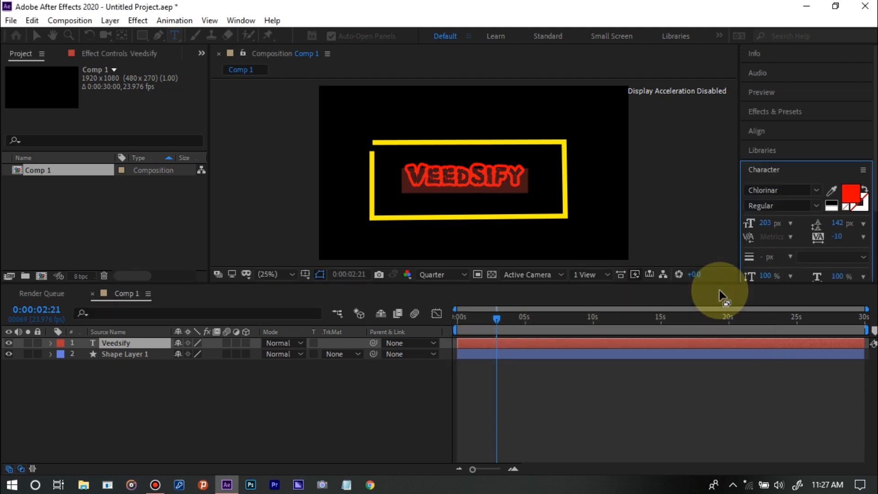
Deselect the title text and preview the animation from the start of the composition
click(333, 410)
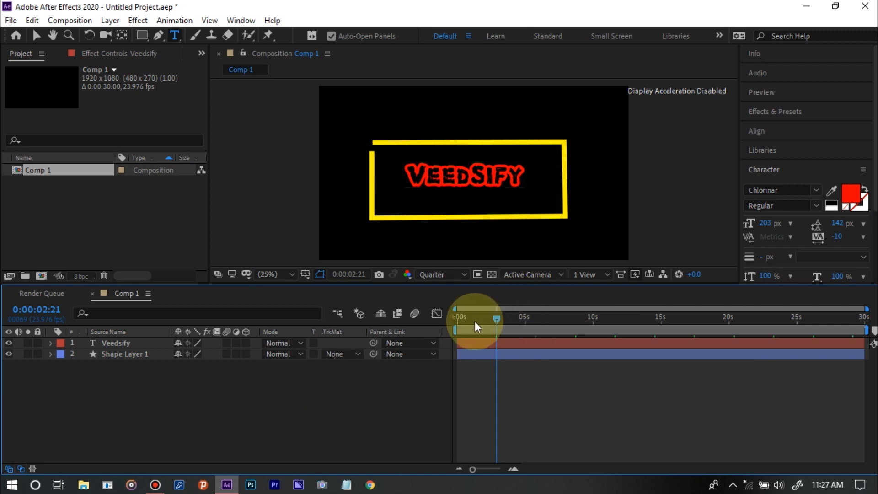
drag(473, 319, 437, 320)
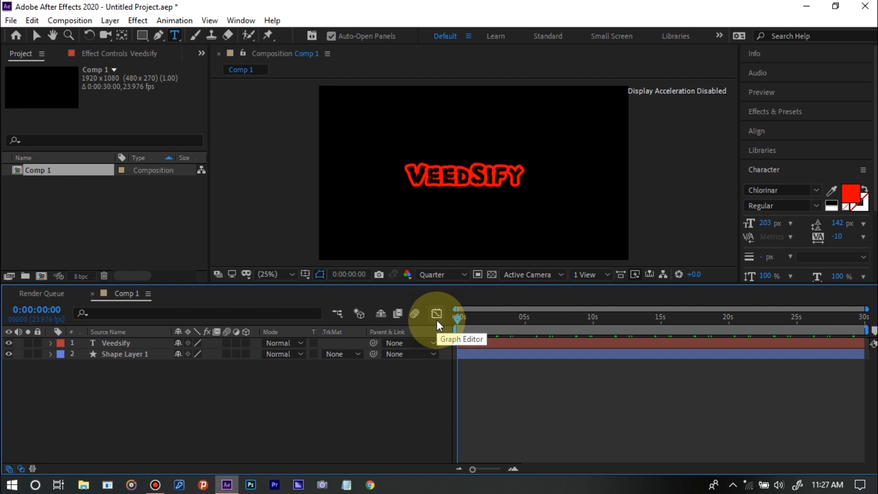
key(space)
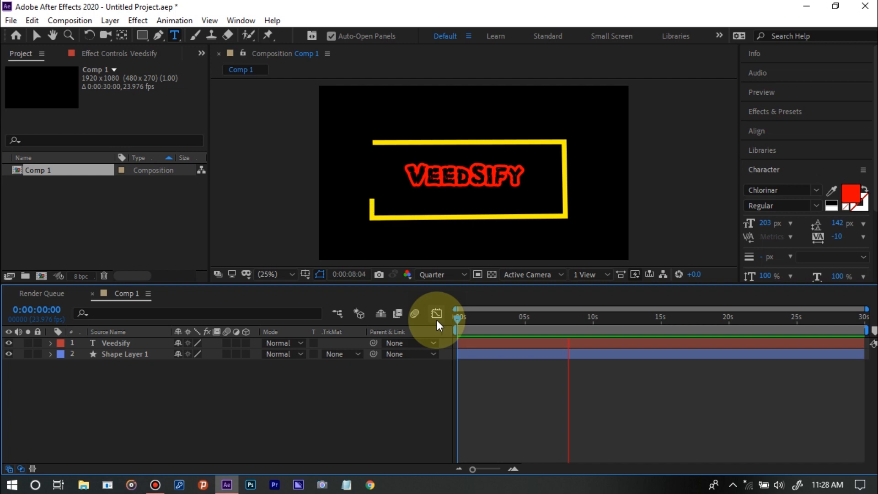
key(space)
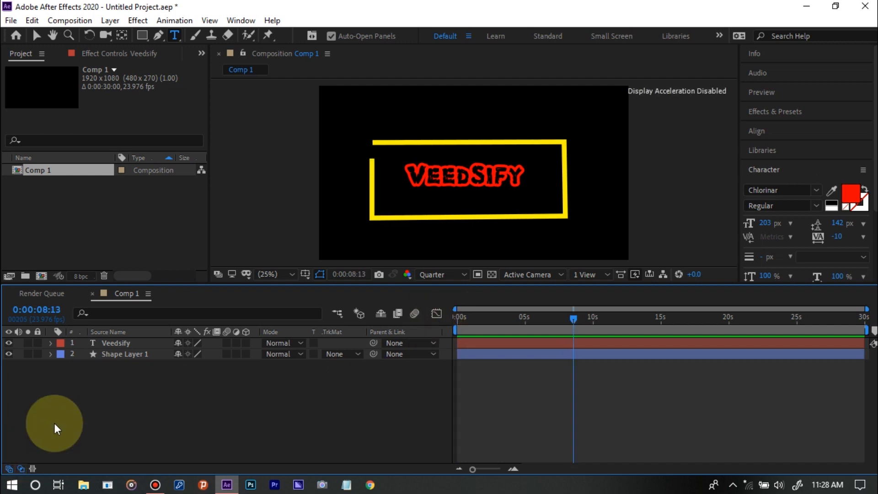
Pre-compose Shape Layer 1 with all attributes moved into the new composition, keeping the suggested name Shape Layer 1 Comp 1
click(134, 355)
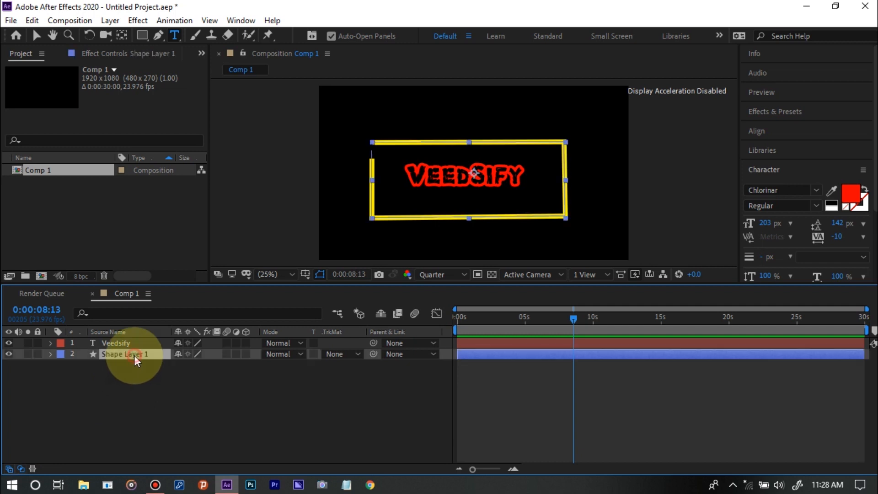
click(198, 402)
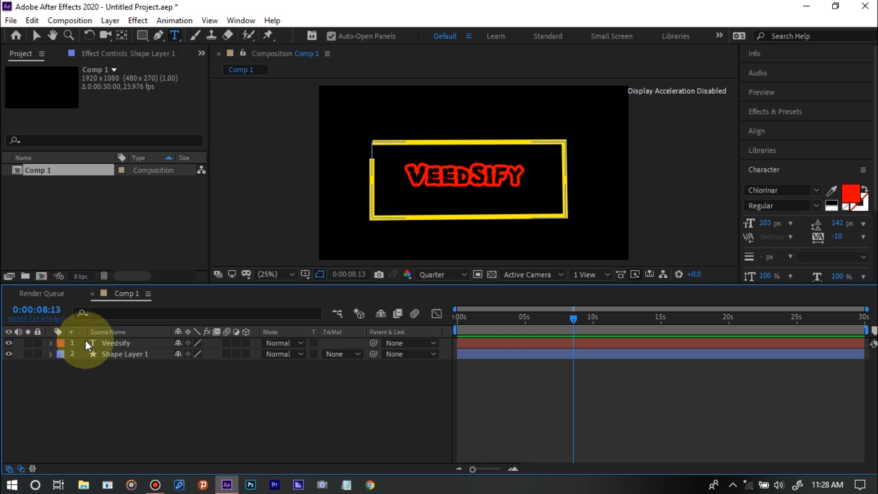
click(120, 354)
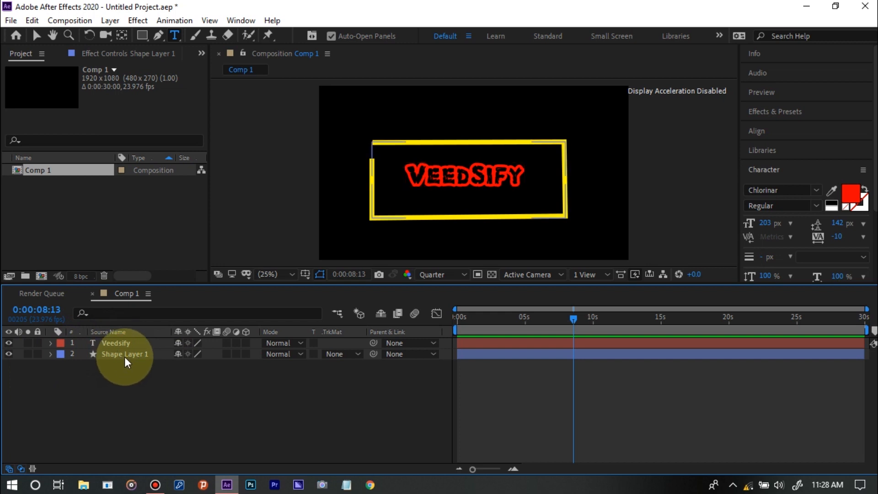
click(124, 355)
right_click(125, 358)
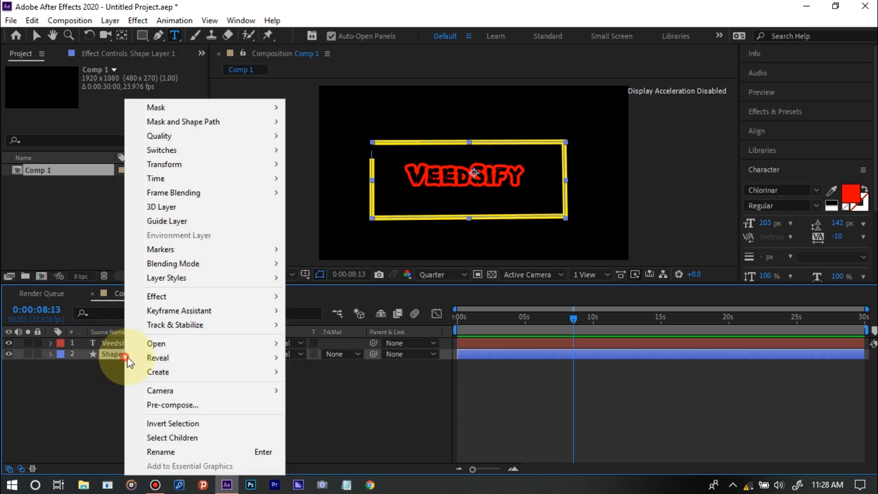
click(185, 405)
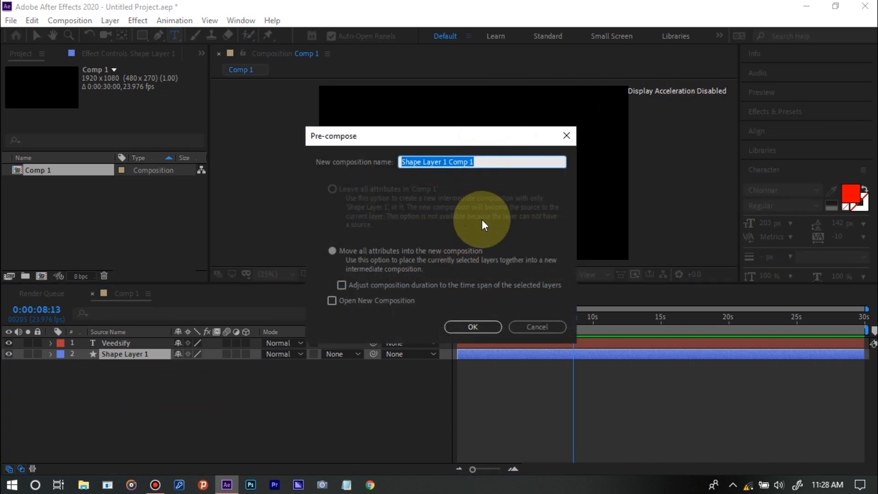
click(477, 330)
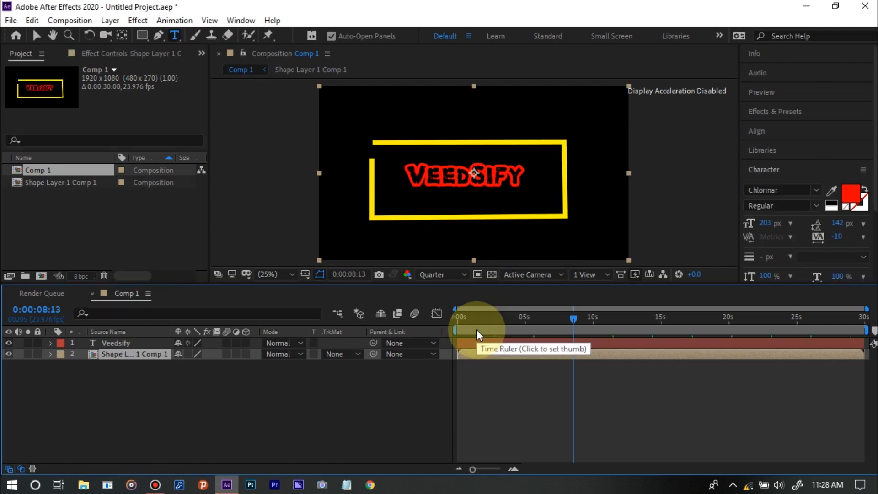
click(255, 397)
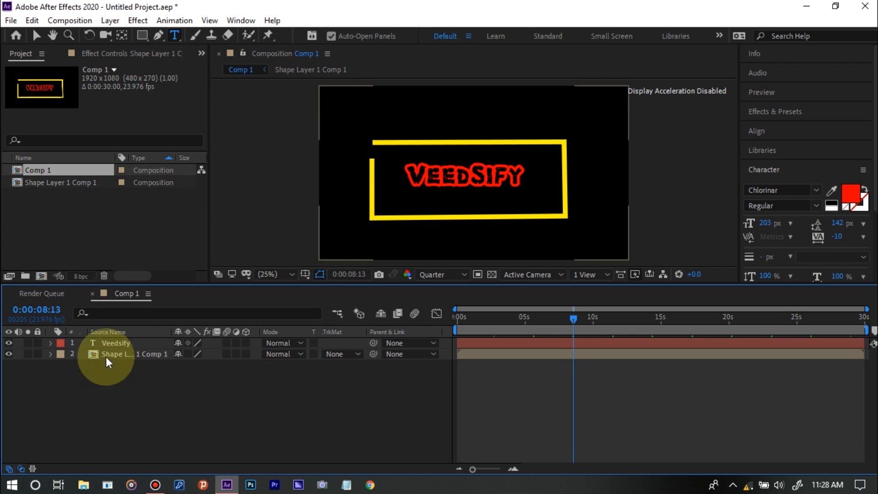
Draw a closed four-point Pen mask on the Shape Layer 1 Comp 1 layer, just outside the yellow rectangle
click(123, 353)
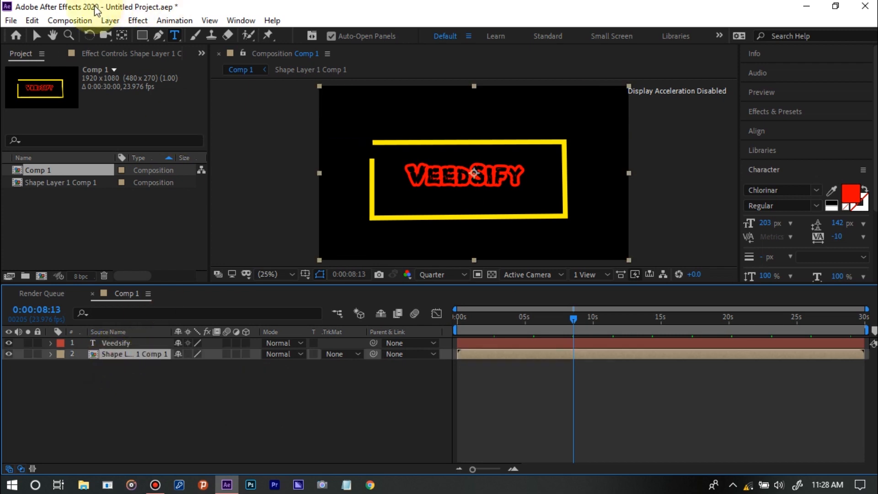
click(157, 35)
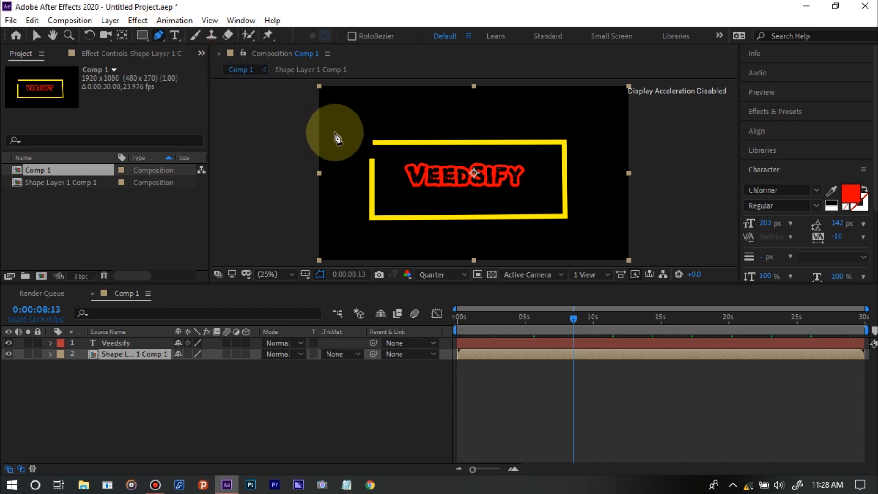
click(366, 140)
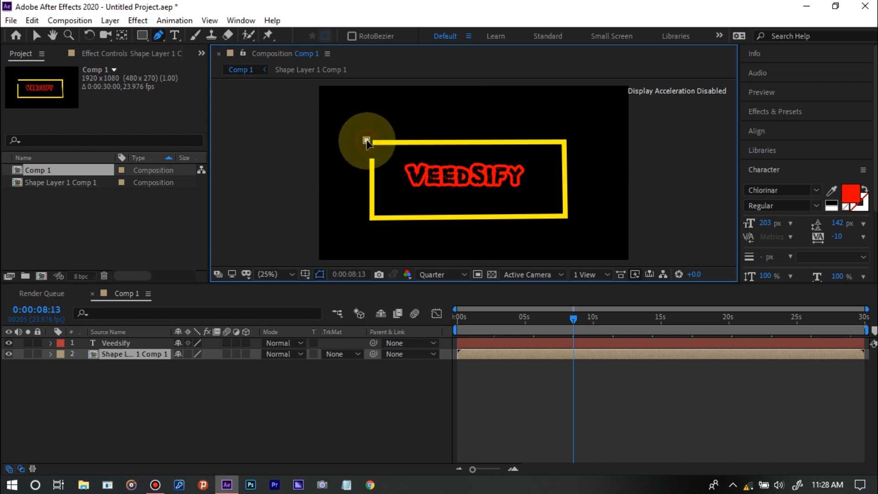
click(365, 222)
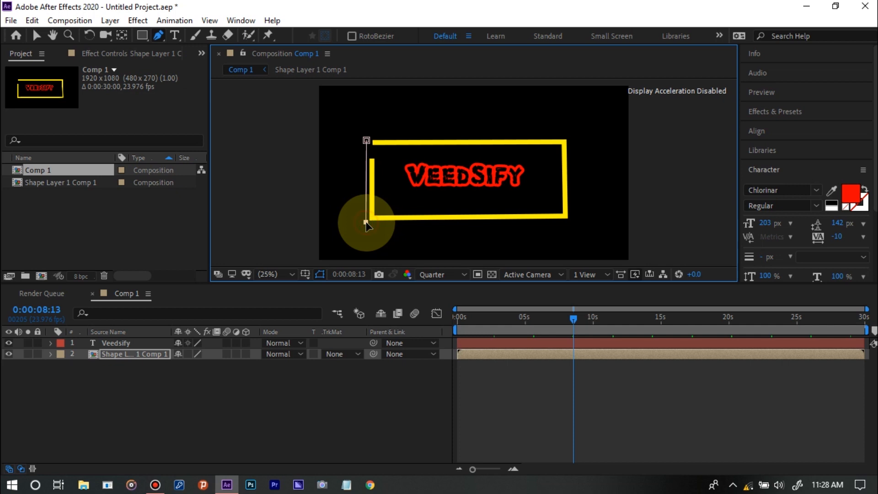
click(570, 222)
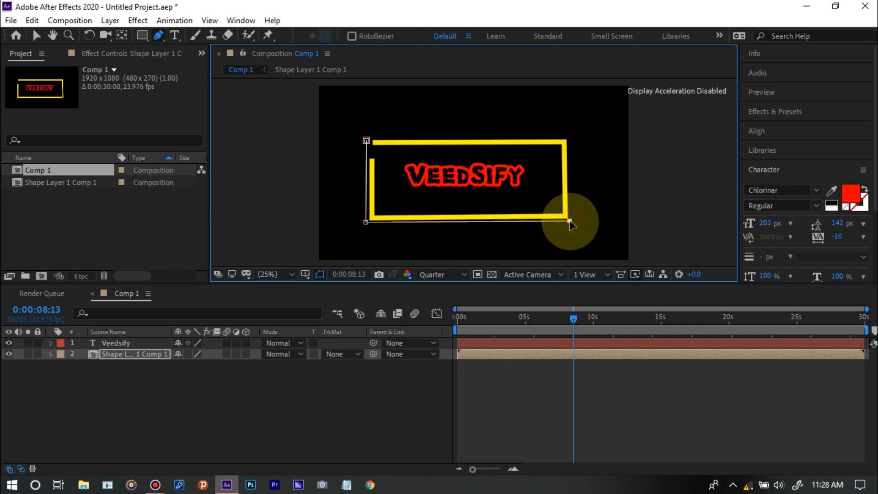
click(570, 135)
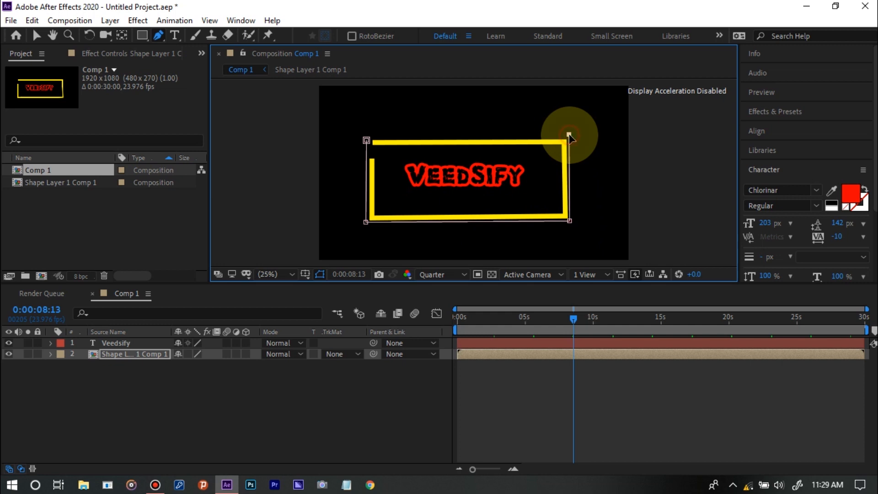
click(367, 141)
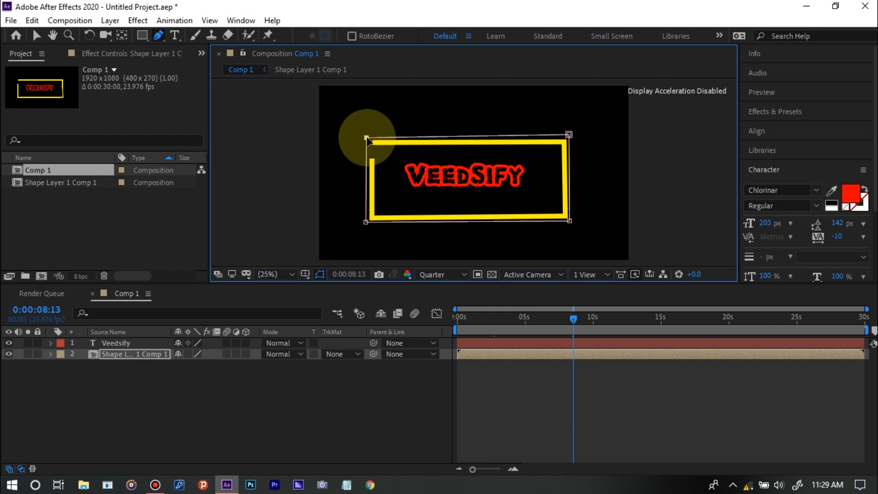
click(311, 409)
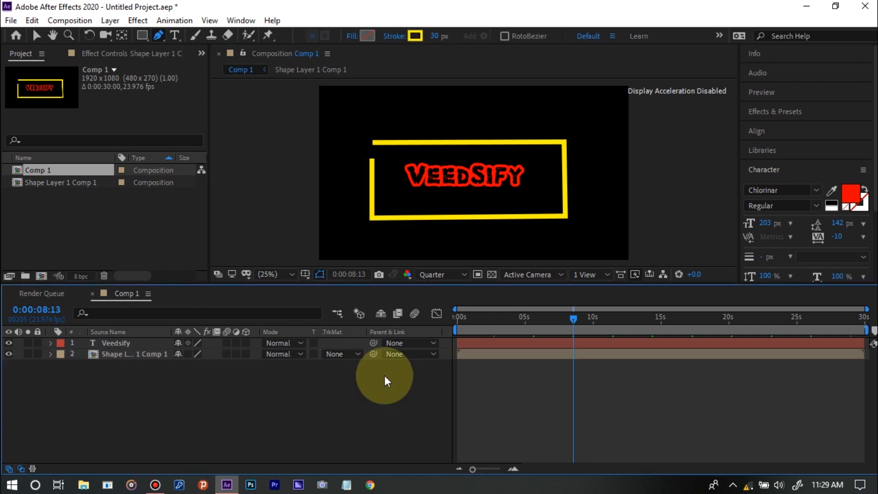
Reveal the Veedsify layer's Position and set a keyframe for it at 0:00:05:04
click(106, 342)
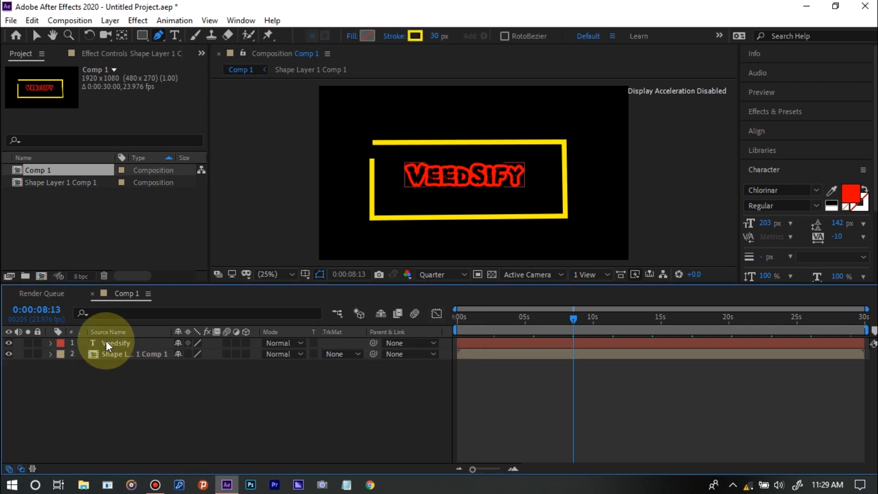
click(106, 341)
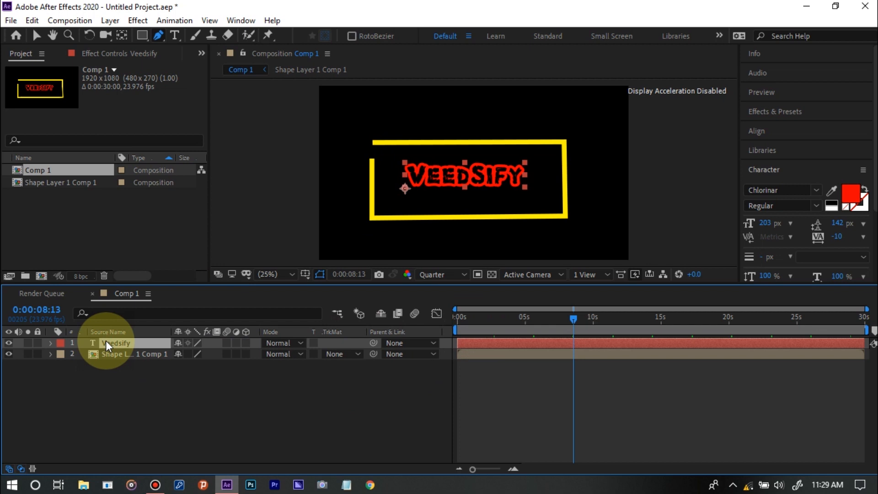
key(p)
ctrl+click(91, 363)
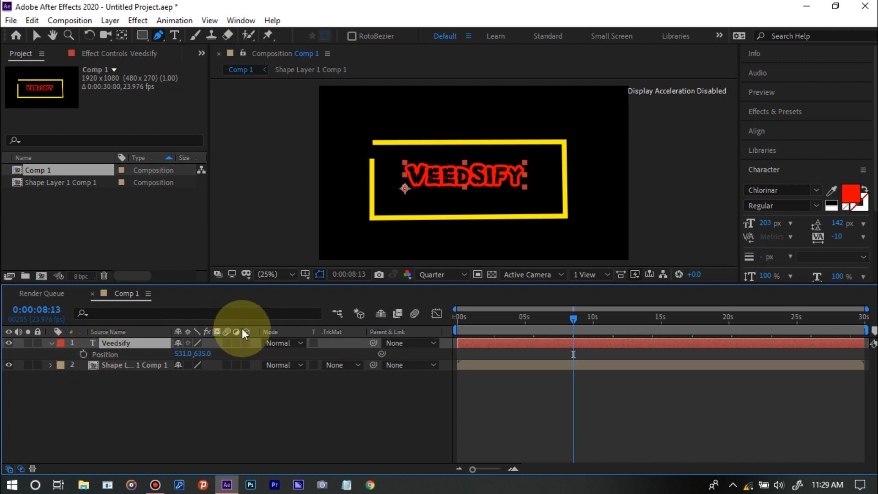
click(528, 325)
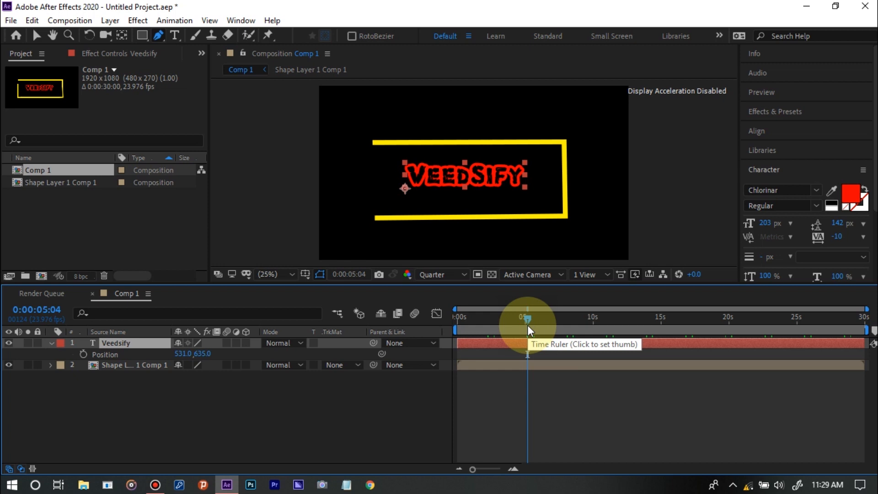
click(83, 354)
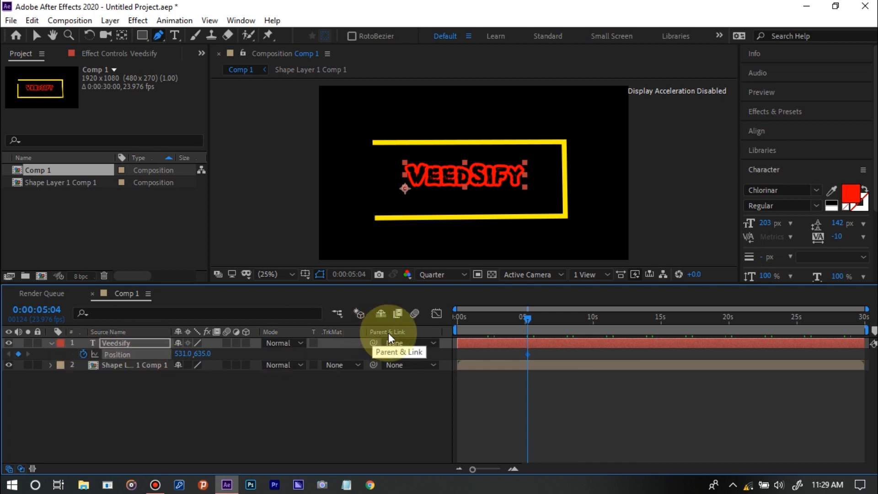
At 0:00:00:00, set the Veedsify layer's vertical Position to 1115 so the title starts at the frame's lower edge
click(457, 319)
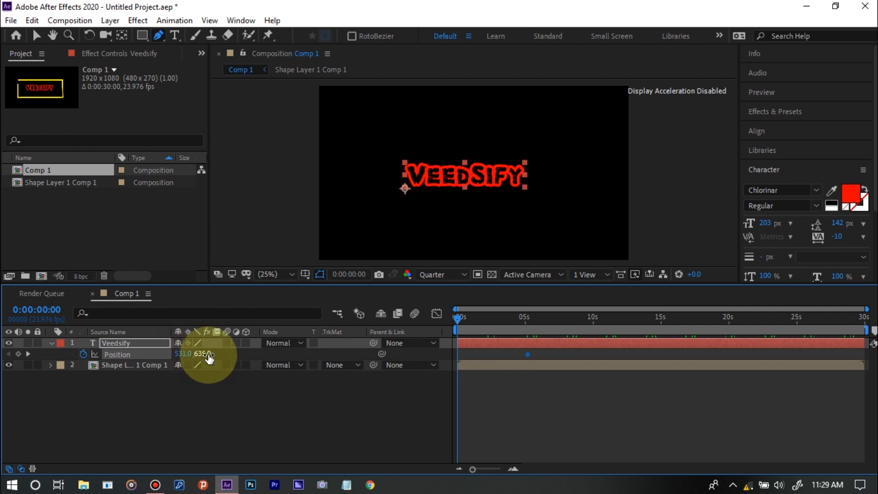
drag(205, 353, 543, 331)
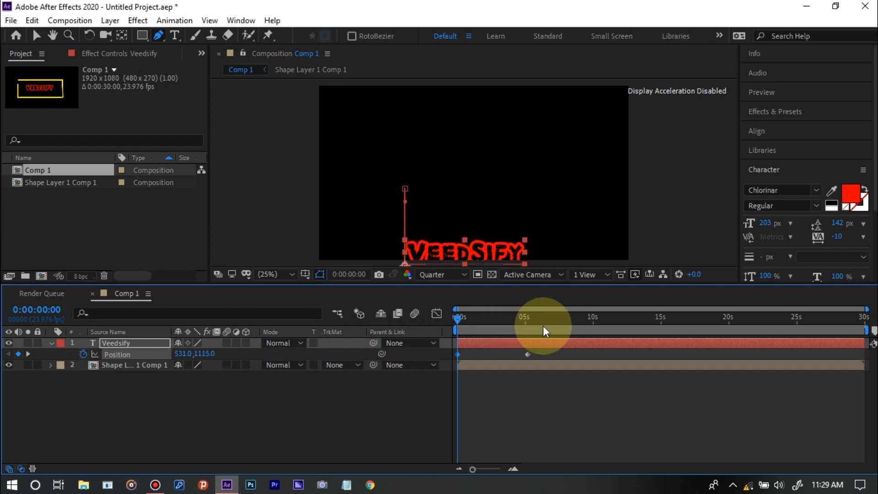
click(427, 416)
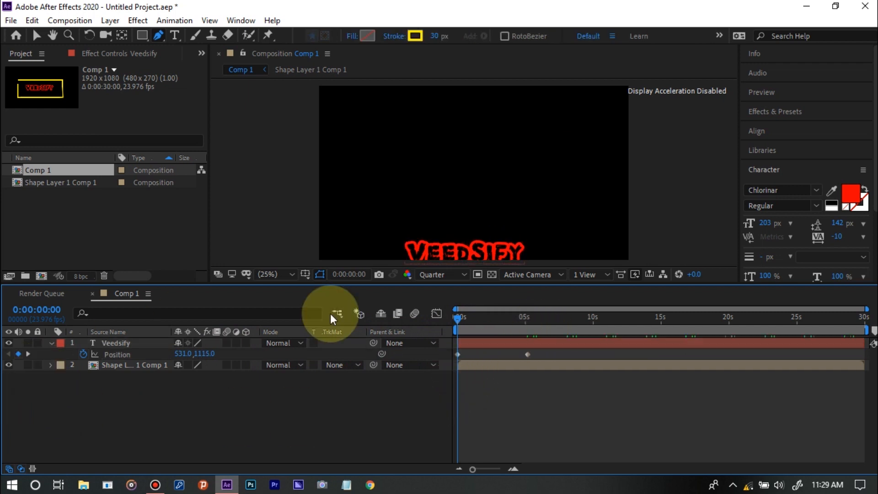
Scrub through the title's rising motion and play it back from the start of the composition
click(512, 319)
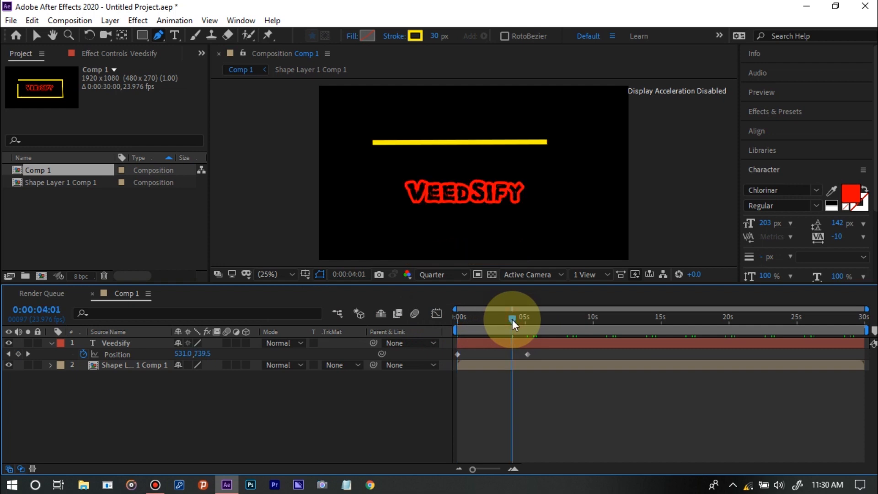
click(525, 317)
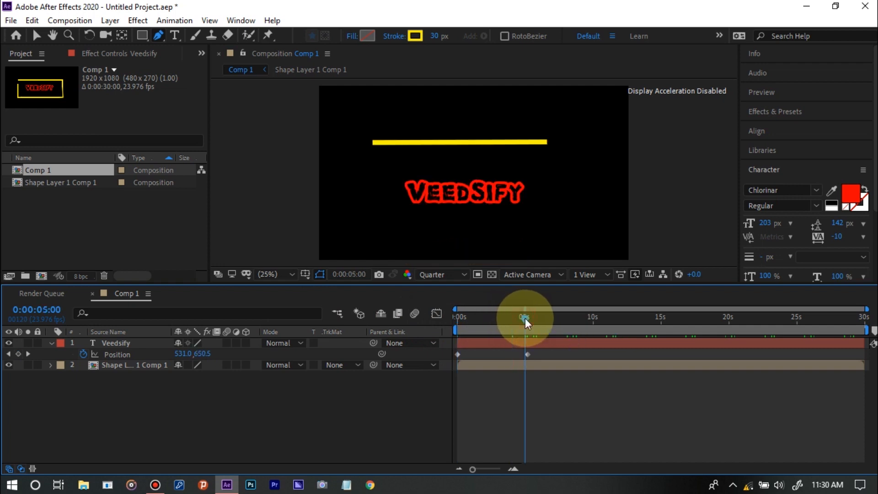
click(457, 317)
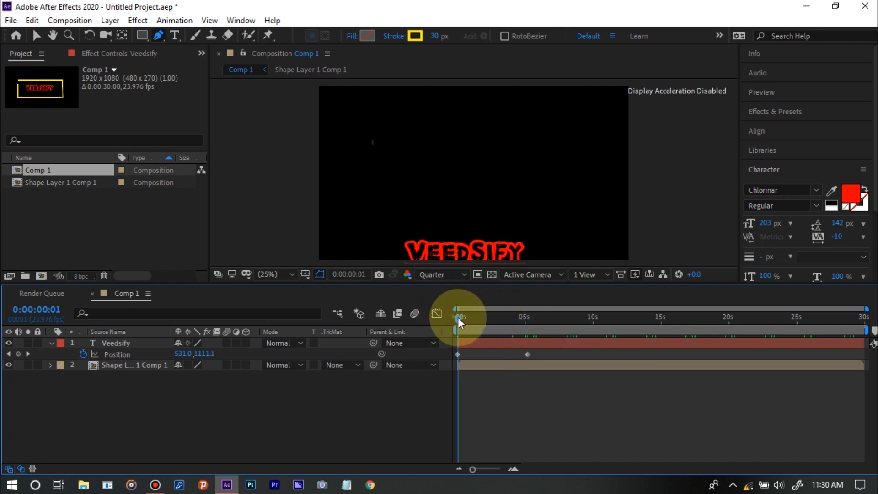
key(space)
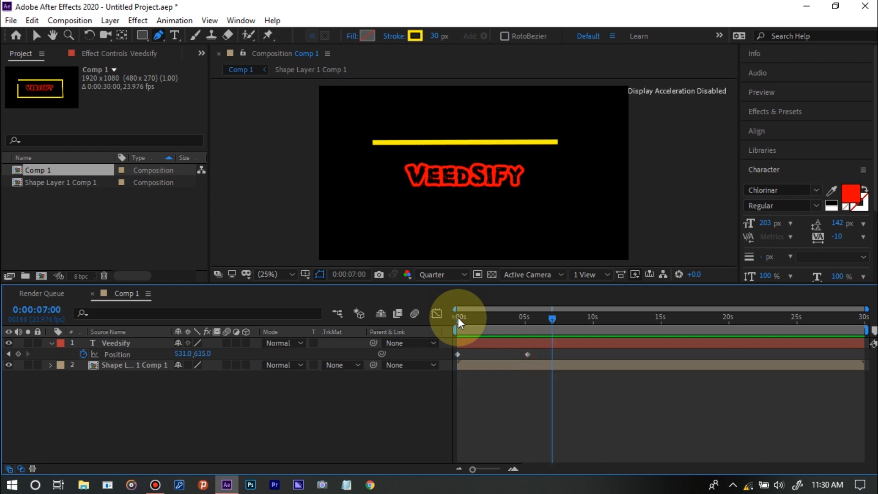
Move the Veedsify layer's second Position keyframe earlier, to about 3.5 seconds
click(525, 320)
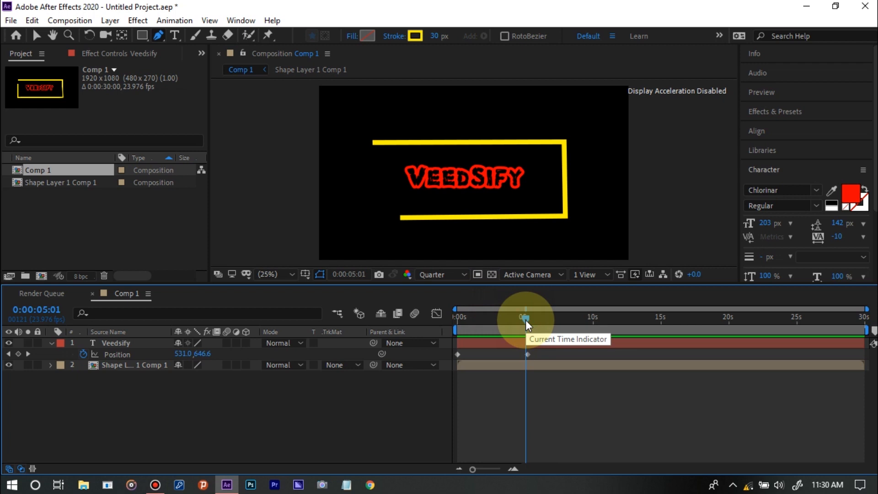
click(527, 344)
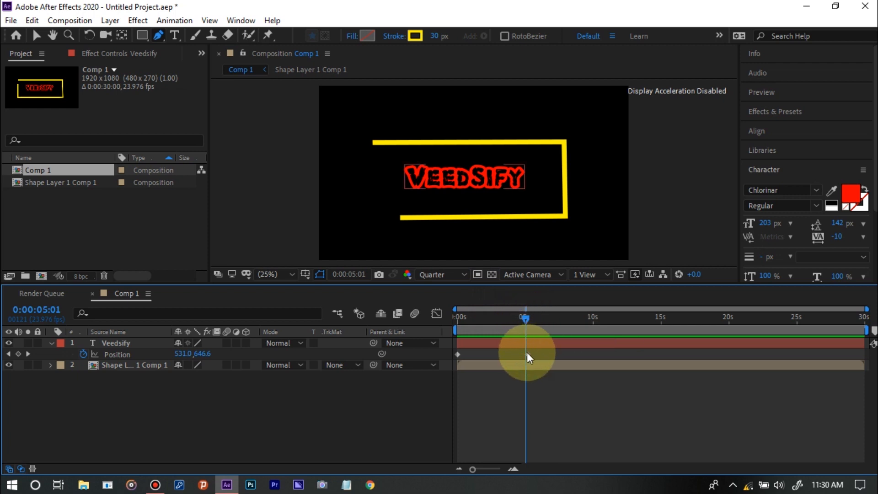
drag(527, 354, 502, 354)
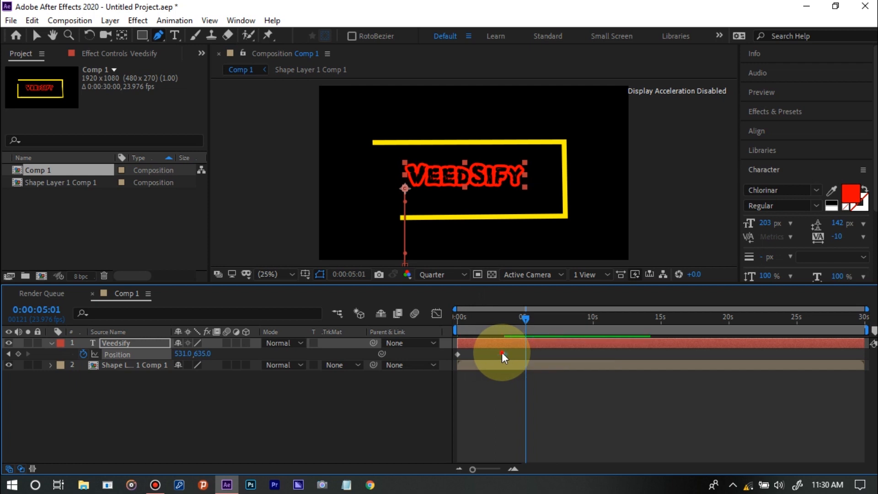
click(502, 353)
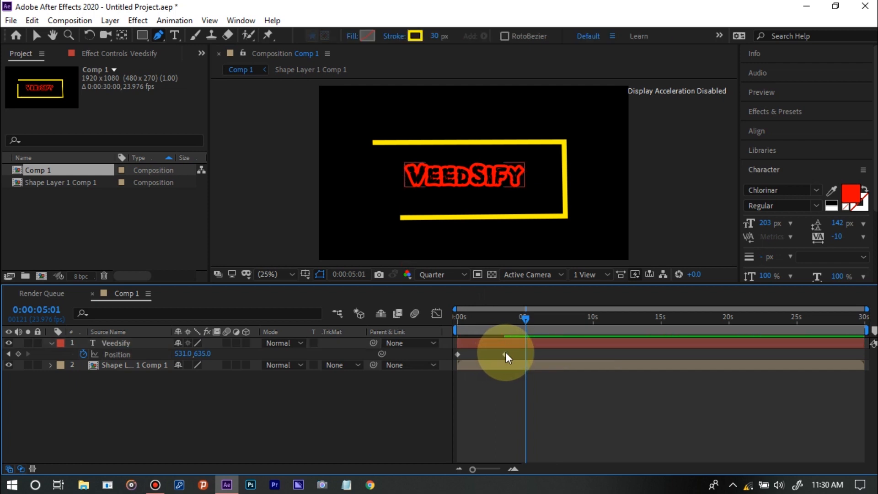
Move the Veedsify layer's second Position keyframe earlier, to 0:00:02:00, and check the title's rise at several times
drag(506, 353, 485, 352)
click(457, 318)
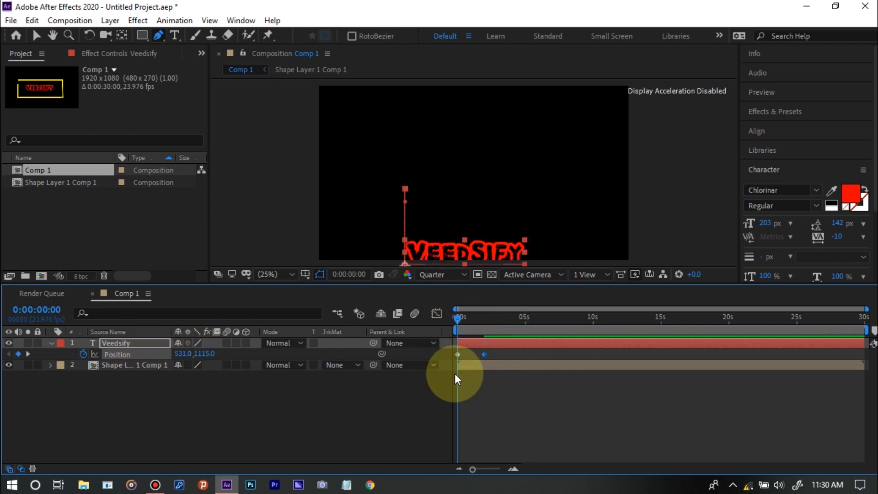
click(503, 320)
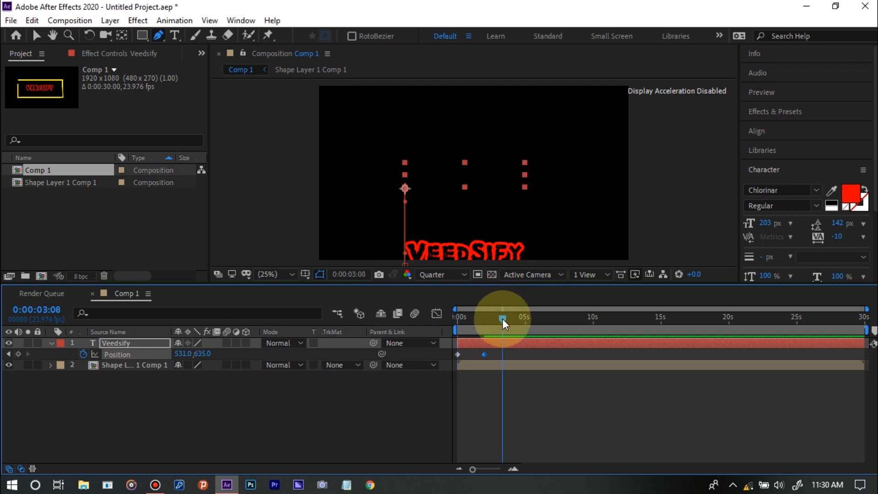
click(520, 319)
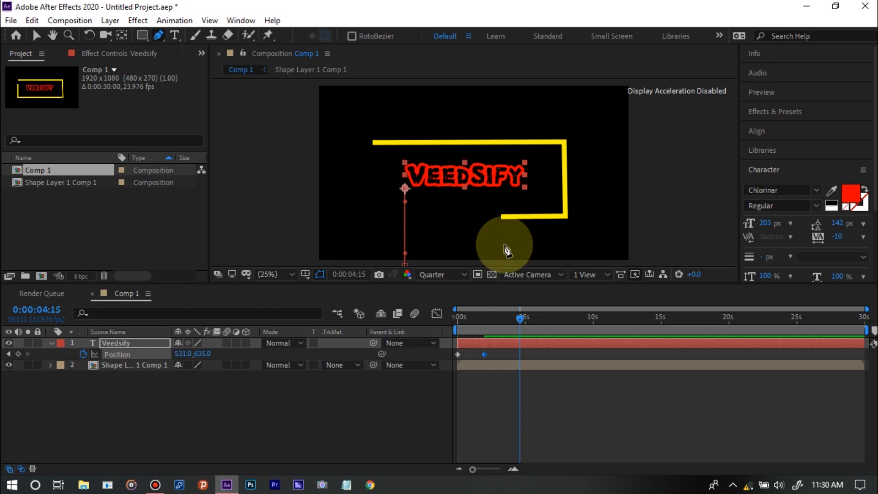
Draw a closed four-point mask on the Veedsify text layer with the Pen tool, just inside the yellow rectangle
click(561, 212)
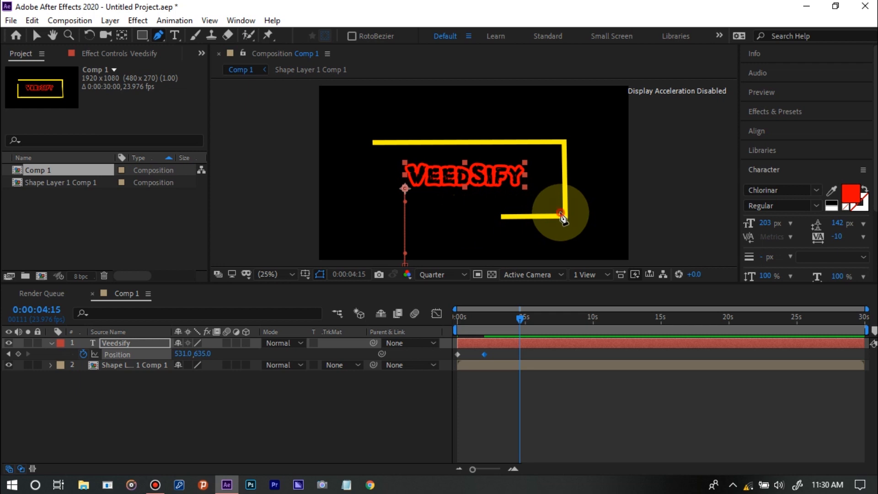
click(559, 146)
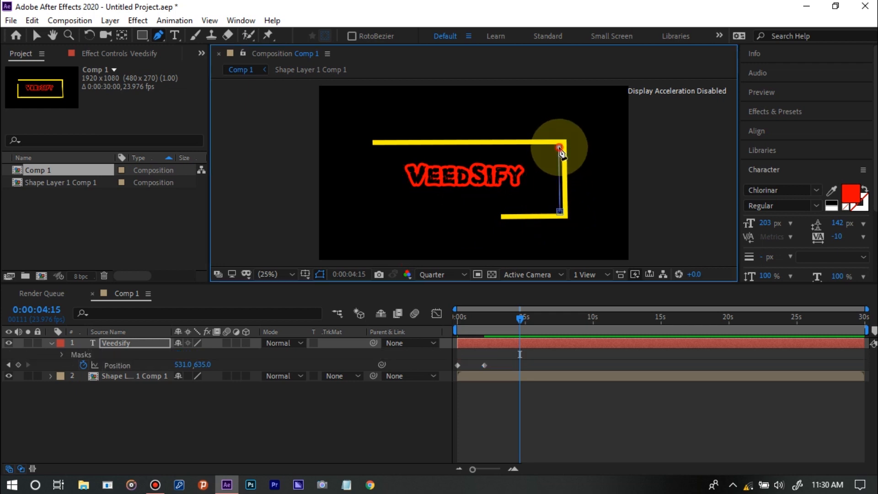
click(372, 147)
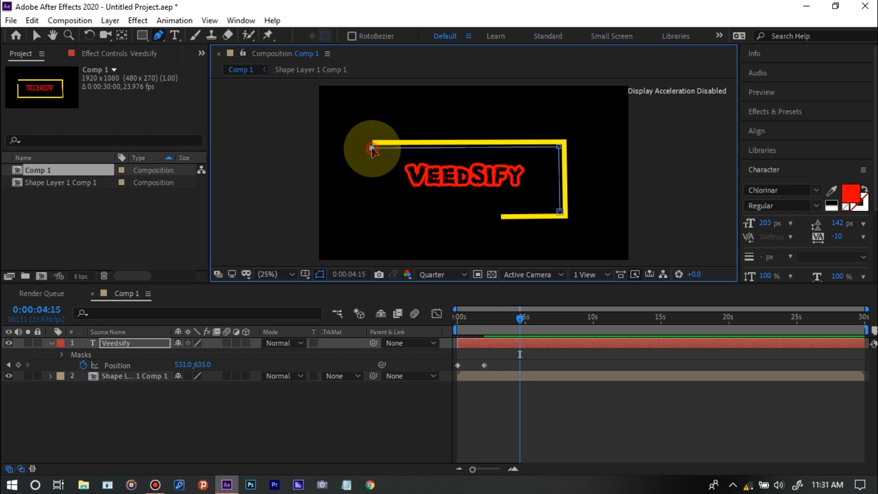
click(374, 209)
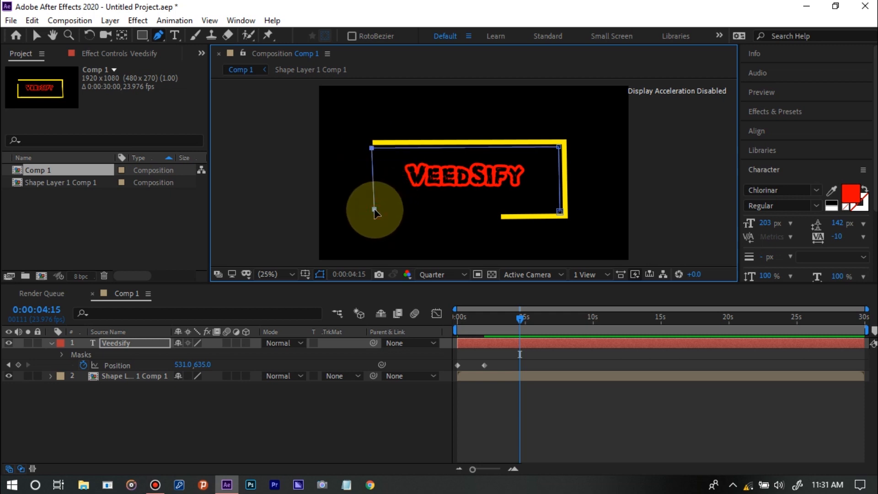
click(560, 211)
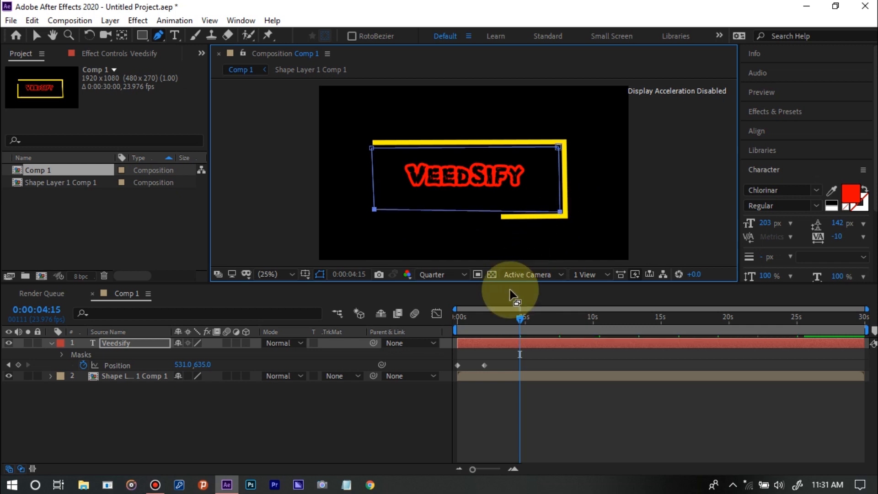
Scrub the title's rise to check how the mask moves with the text, and delete the Veedsify layer's masks
click(478, 322)
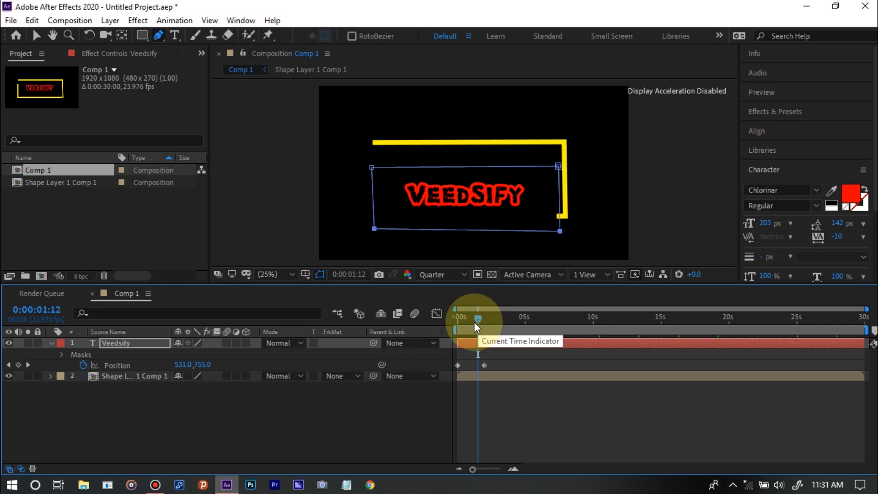
drag(474, 322, 450, 322)
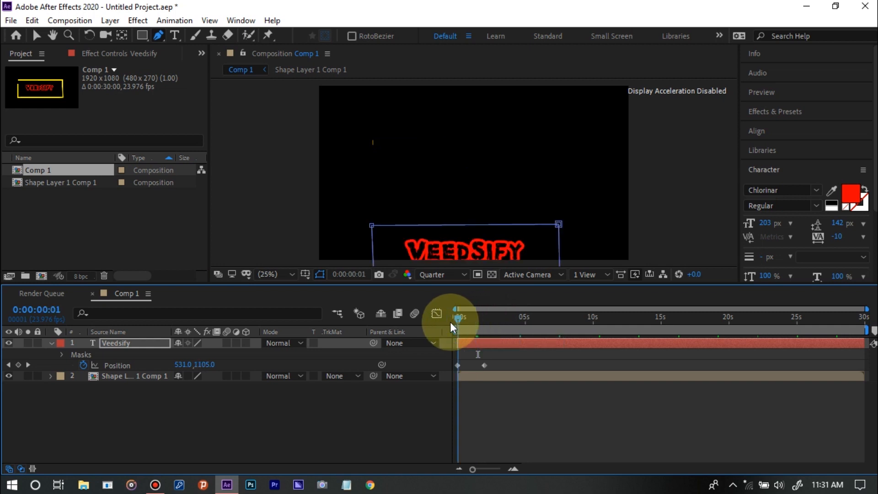
click(480, 317)
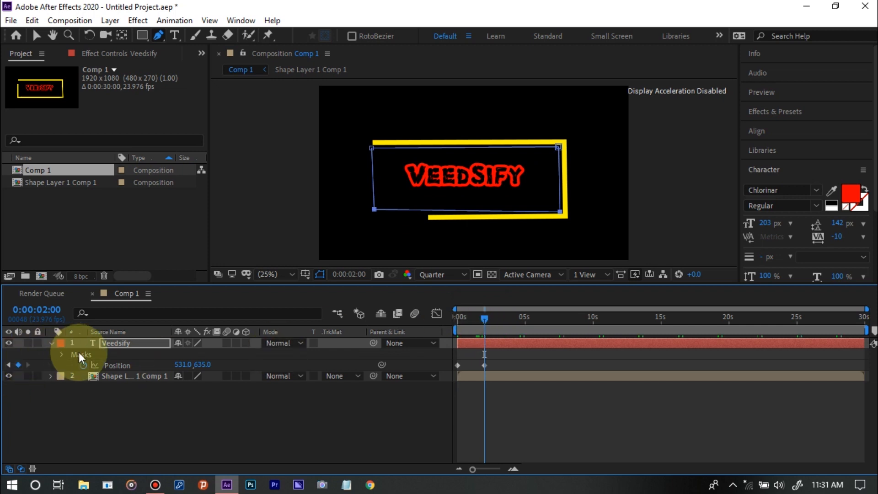
click(113, 356)
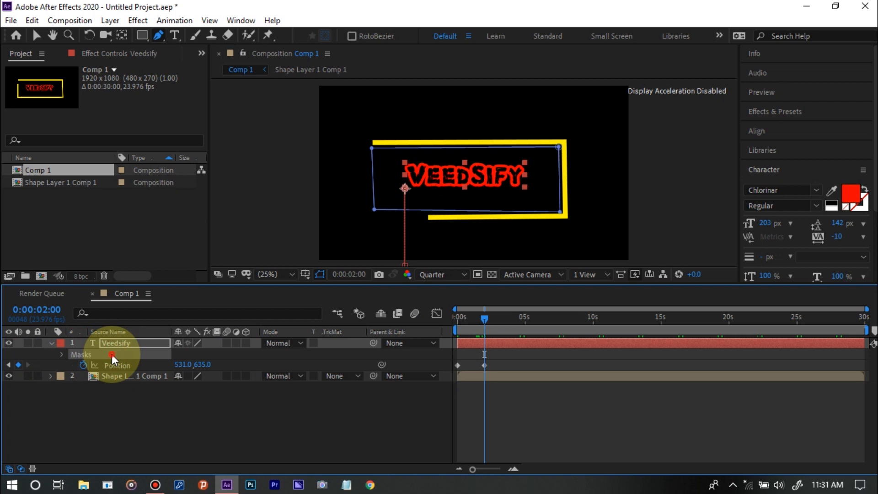
key(Delete)
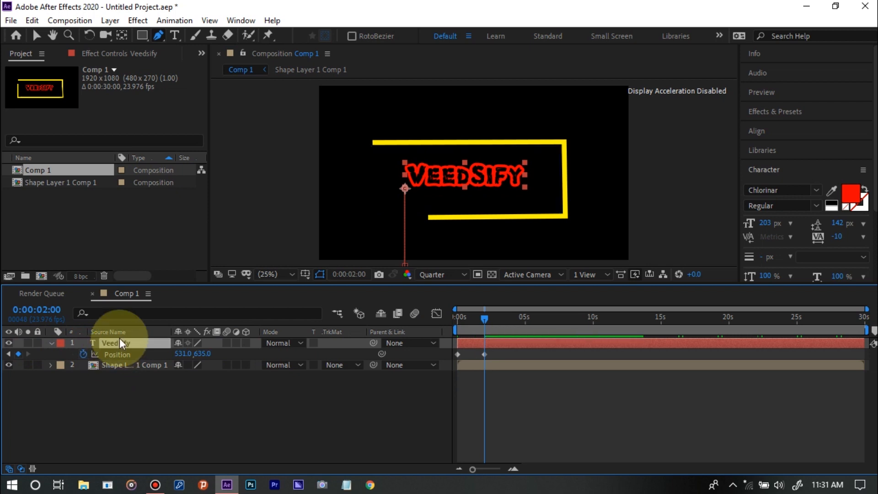
Pre-compose the Veedsify layer as Veedsify Comp 1, moving all attributes into the new composition
right_click(126, 348)
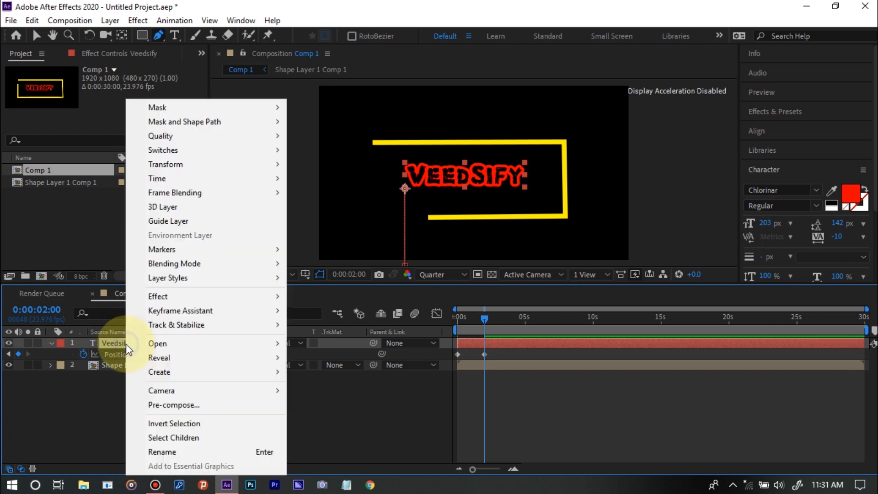
click(185, 405)
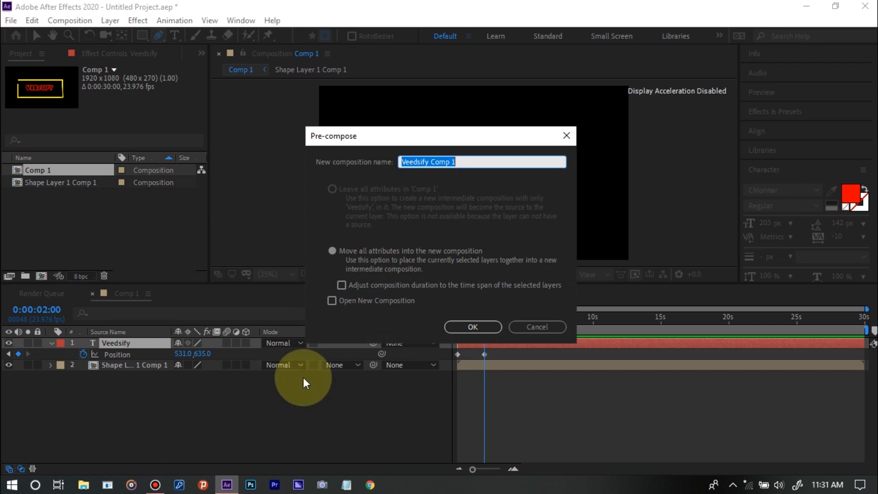
click(483, 327)
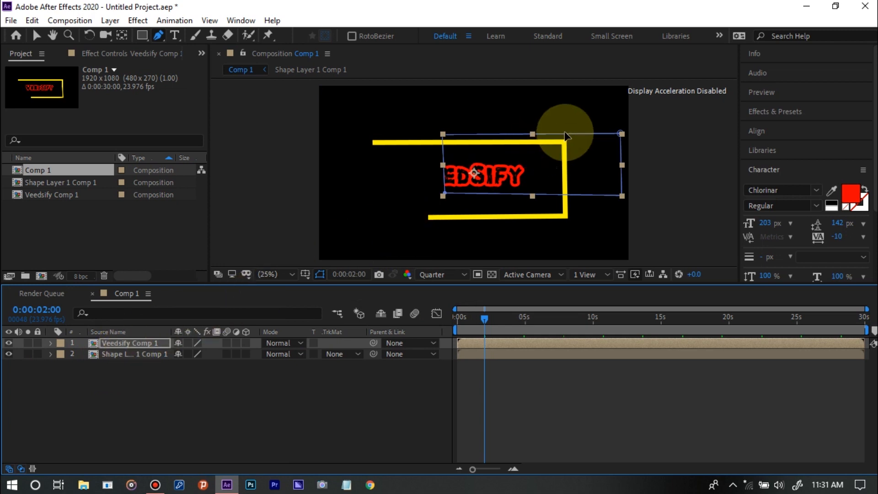
key(ctrl+t)
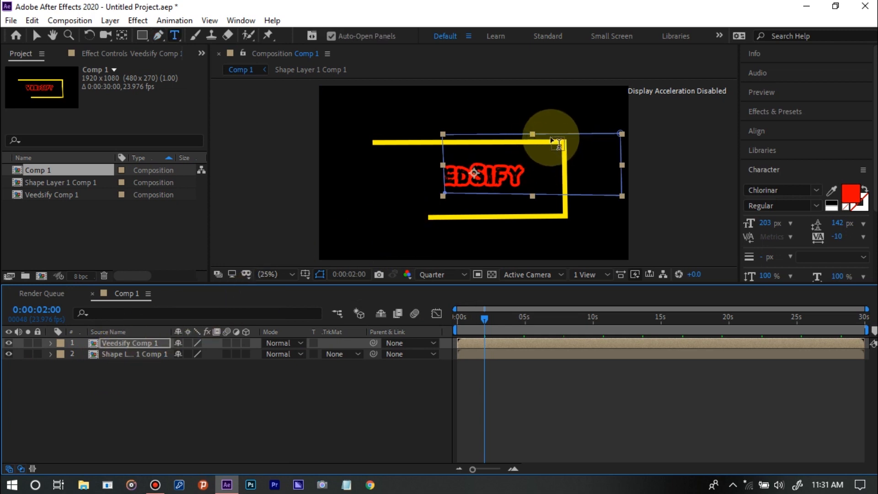
key(h)
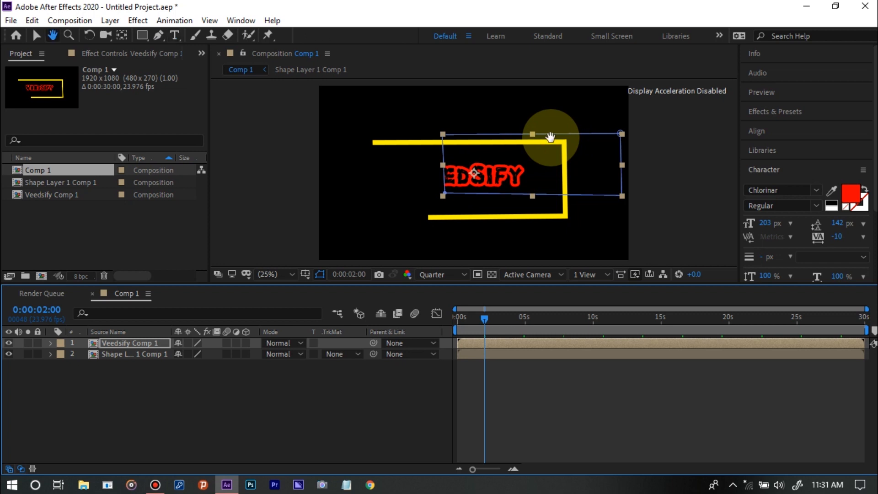
mouse_move(550, 137)
mouse_down()
mouse_move(476, 156)
mouse_move(535, 133)
mouse_up()
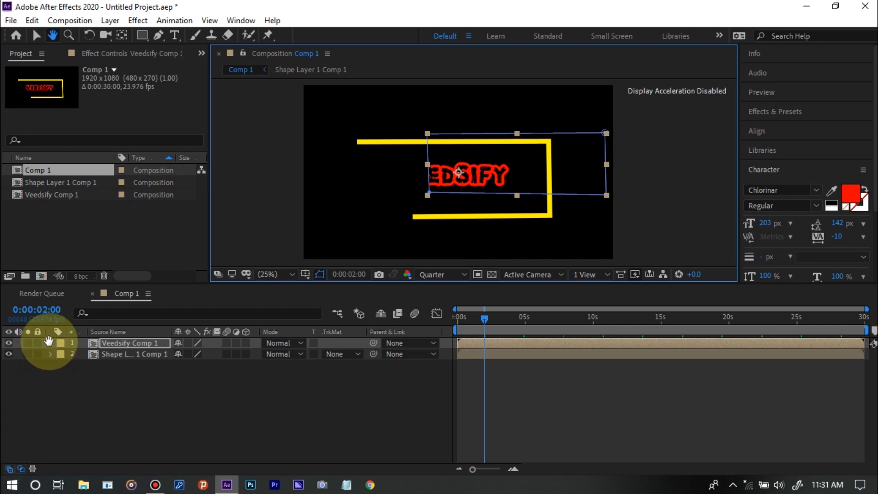
key(v)
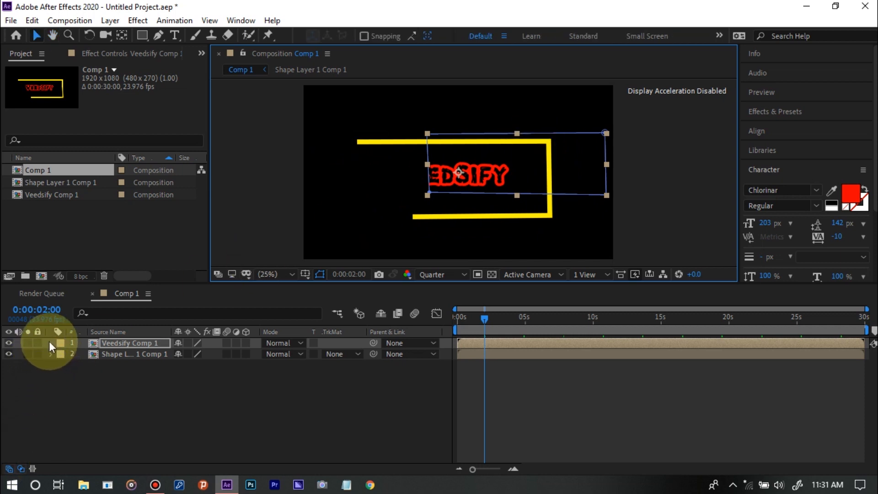
Reveal the Veedsify Comp 1 layer's mask and scrub to examine how it clips the rising title
click(49, 342)
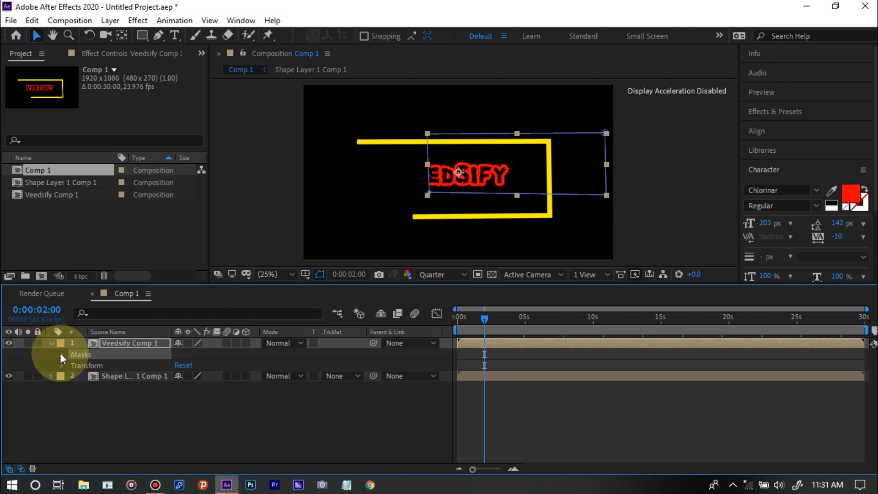
click(65, 354)
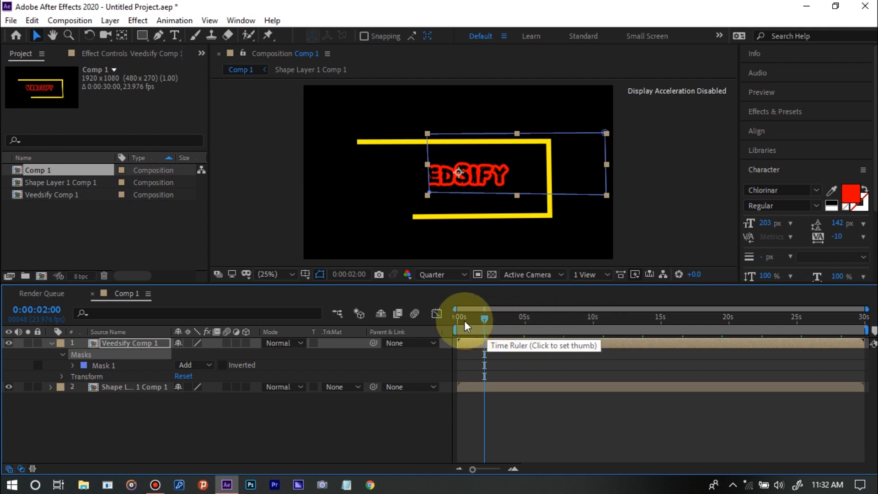
click(465, 320)
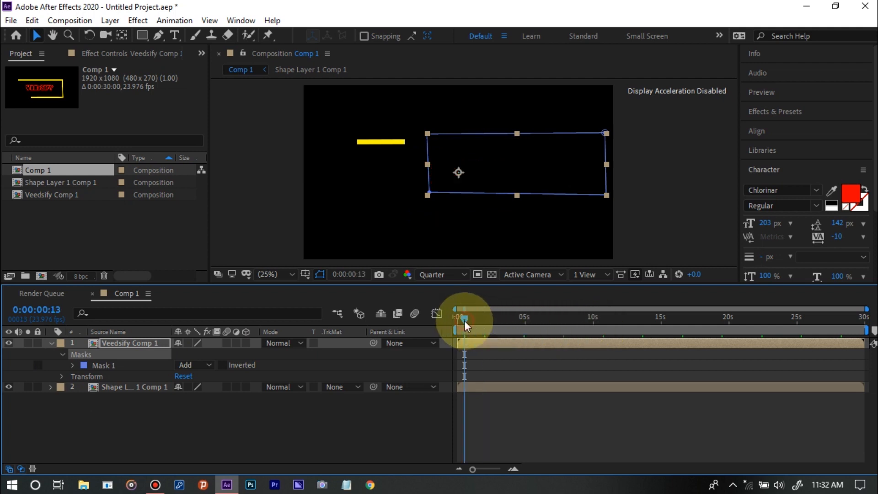
mouse_move(465, 320)
mouse_down()
mouse_move(485, 324)
mouse_move(478, 315)
mouse_up()
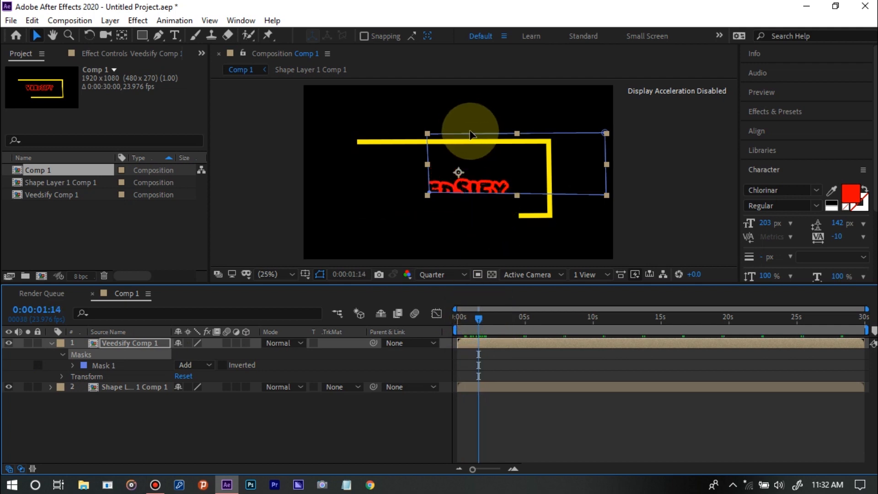
Try to shift the masked Veedsify Comp 1 layer slightly within the frame
key(p)
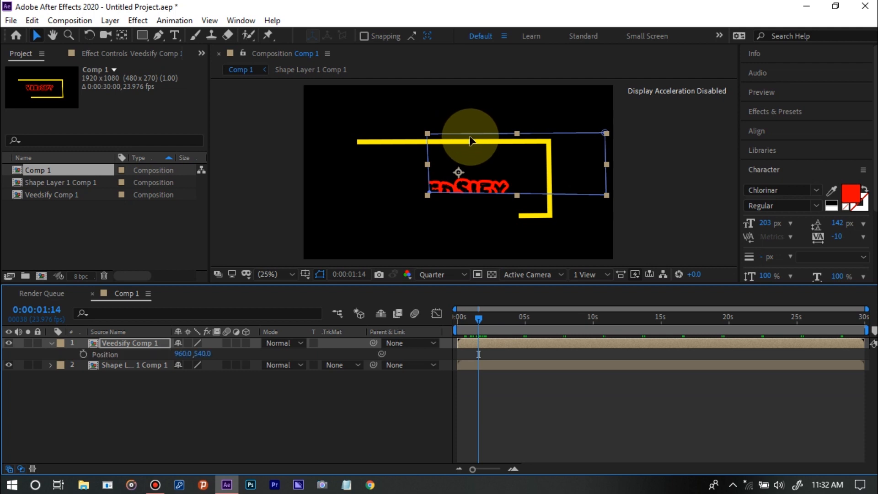
mouse_move(470, 136)
mouse_down()
mouse_move(439, 148)
mouse_move(482, 135)
mouse_move(465, 133)
mouse_up()
key(ctrl+z)
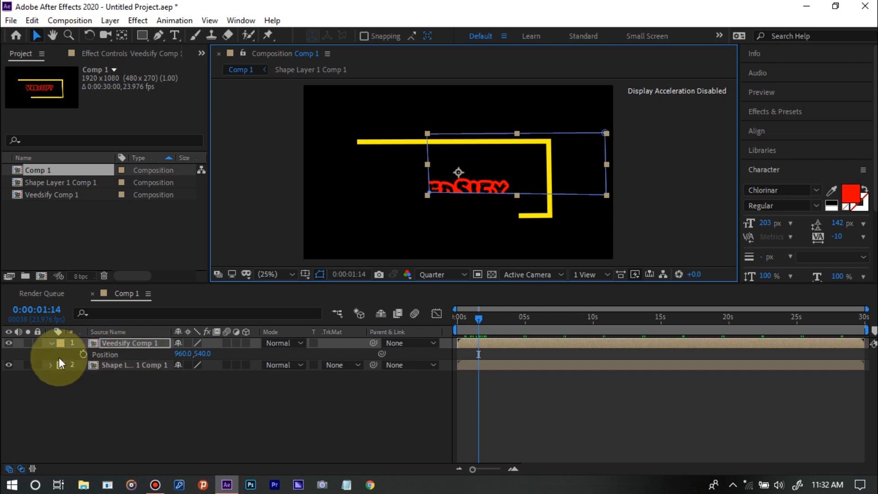
Expand the Veedsify Comp 1 layer's Mask 1 and Transform properties and set its horizontal Position to 950
click(51, 344)
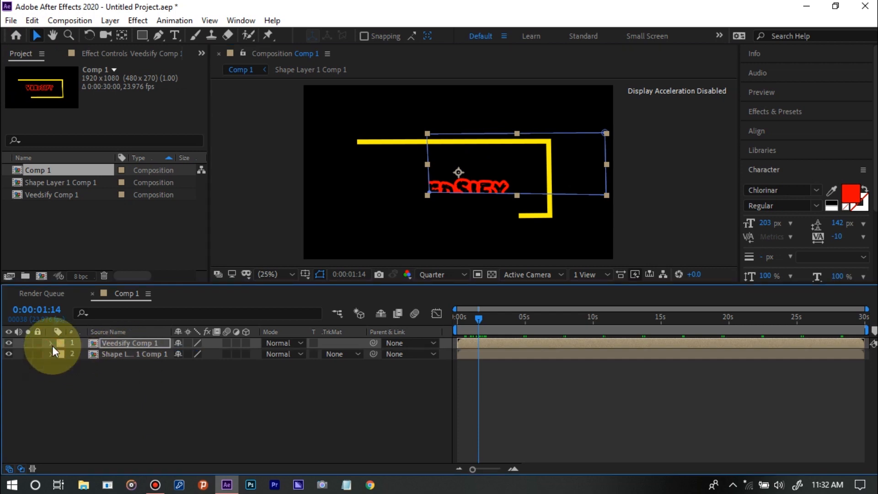
click(51, 343)
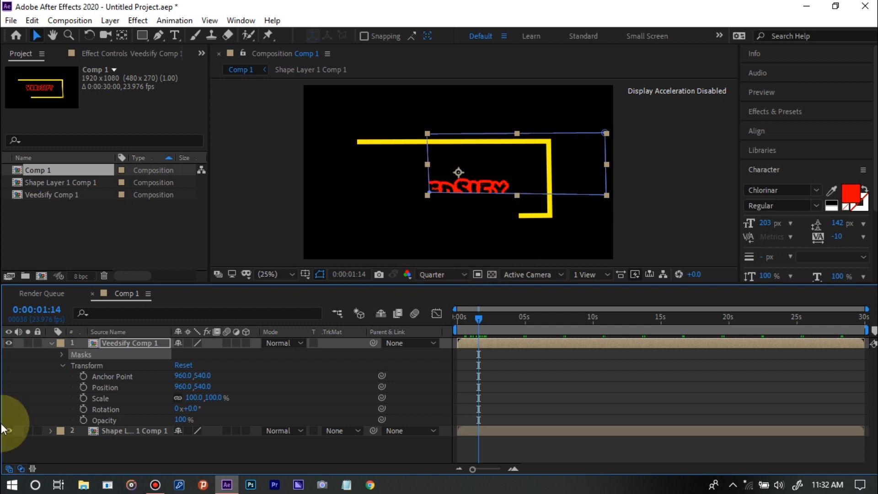
click(63, 364)
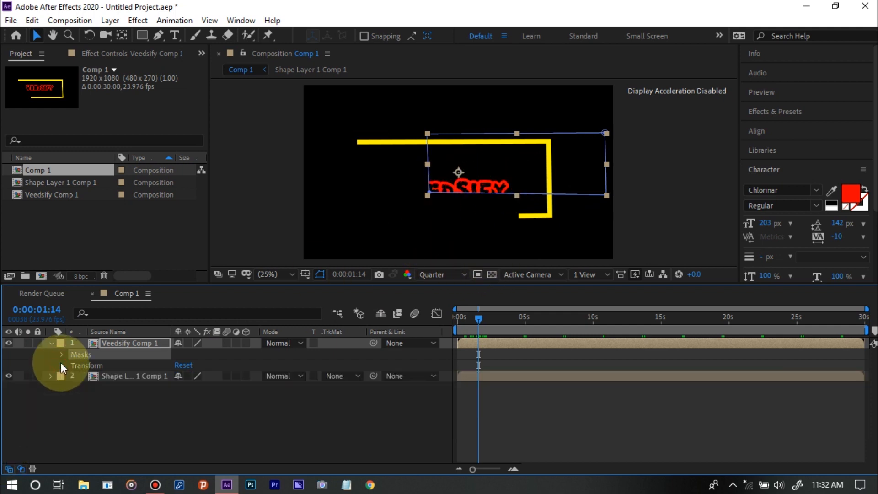
click(61, 356)
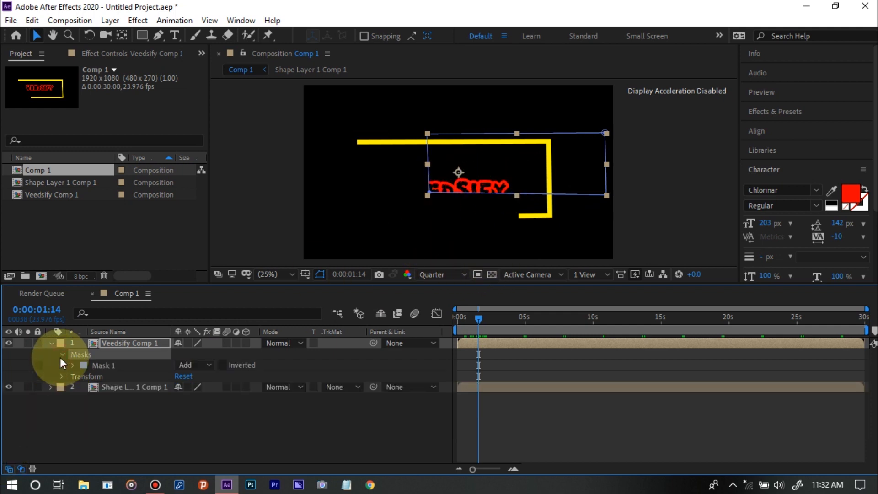
click(73, 364)
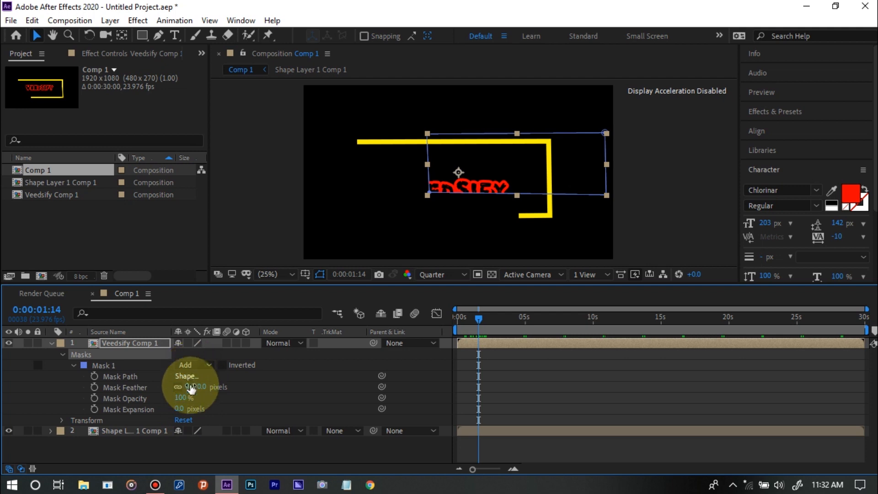
click(62, 419)
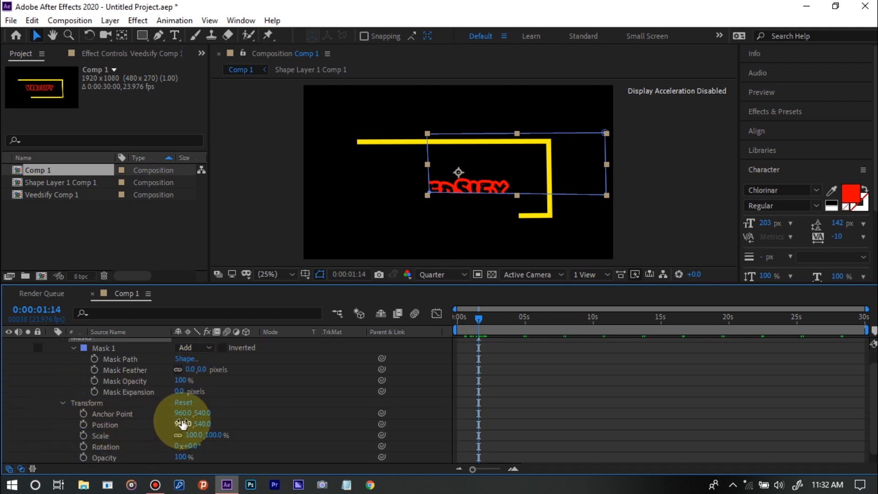
mouse_move(182, 425)
mouse_down()
mouse_move(80, 419)
mouse_move(176, 425)
mouse_up()
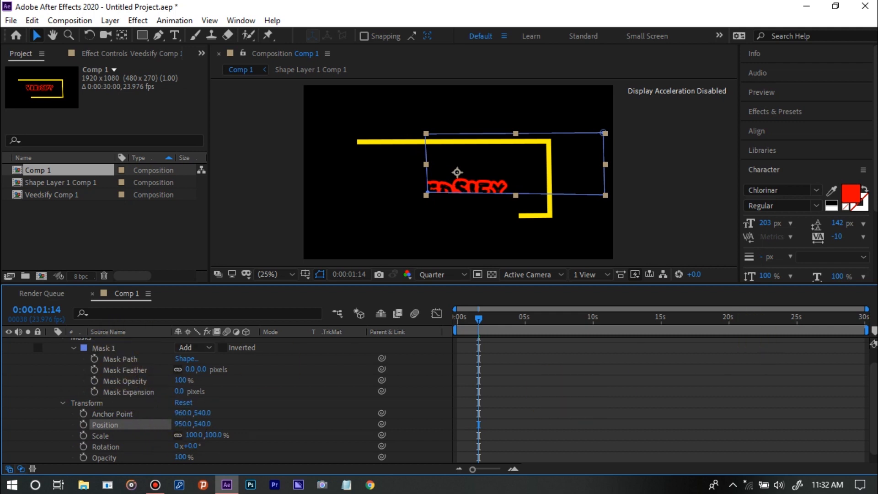
Open the Veedsify Comp 1 pre-composition from its layer in Comp 1
scroll(440, 400, up, 2)
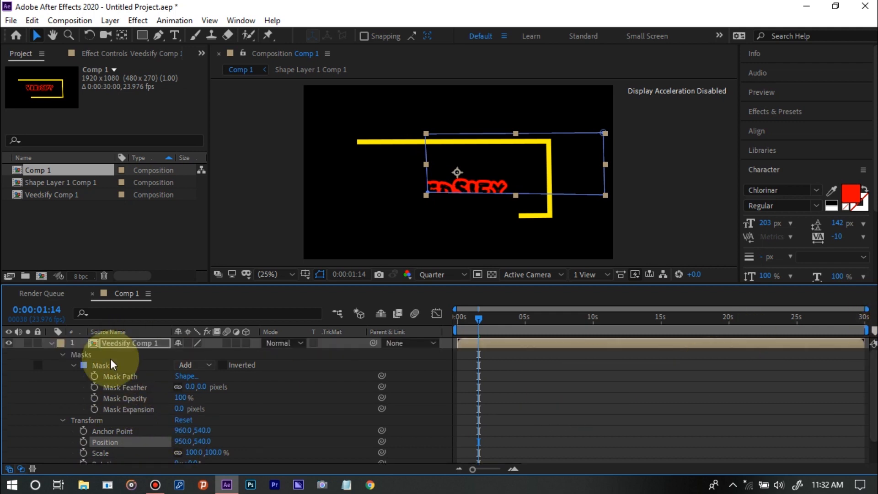
double_click(101, 341)
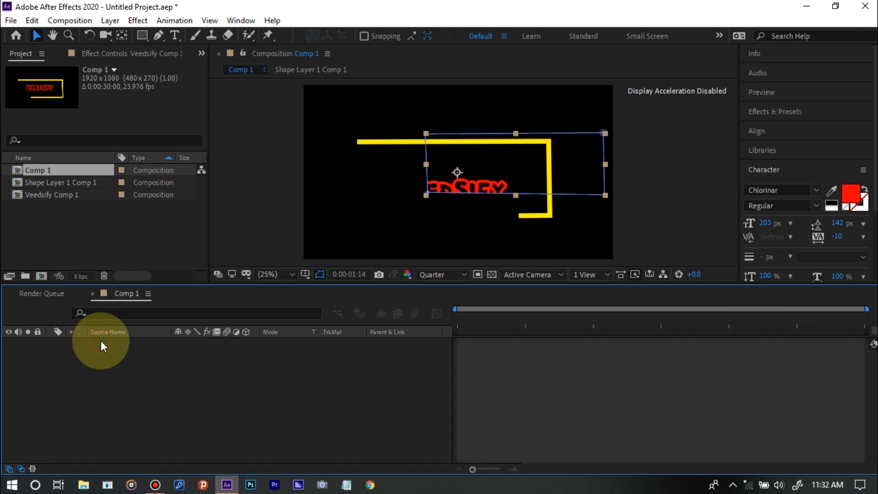
Expand the Veedsify text layer inside the pre-composition, and return to Comp 1
click(101, 341)
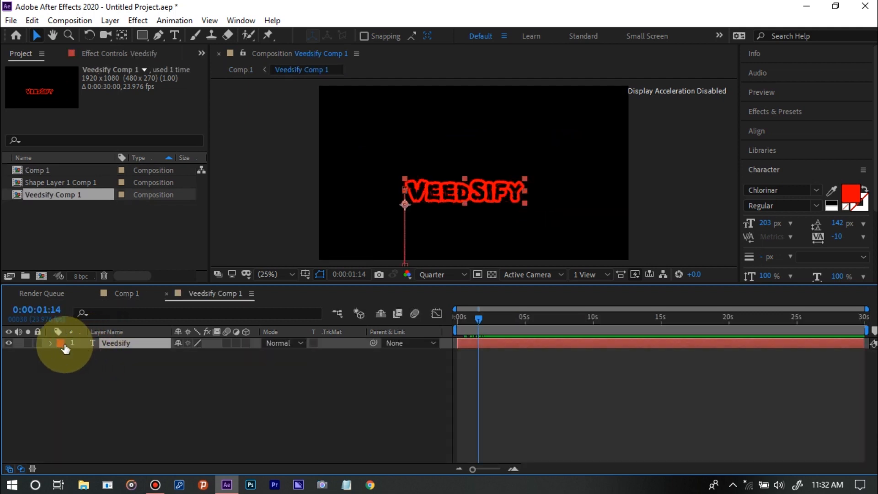
click(49, 343)
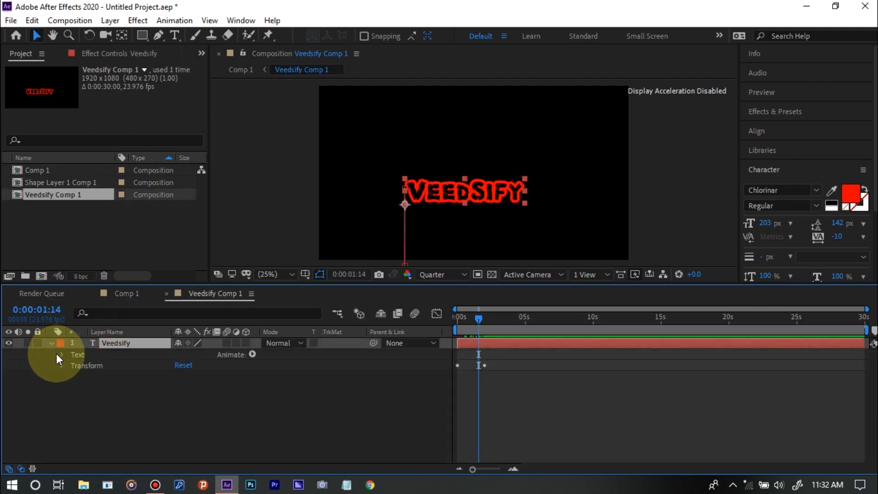
click(138, 292)
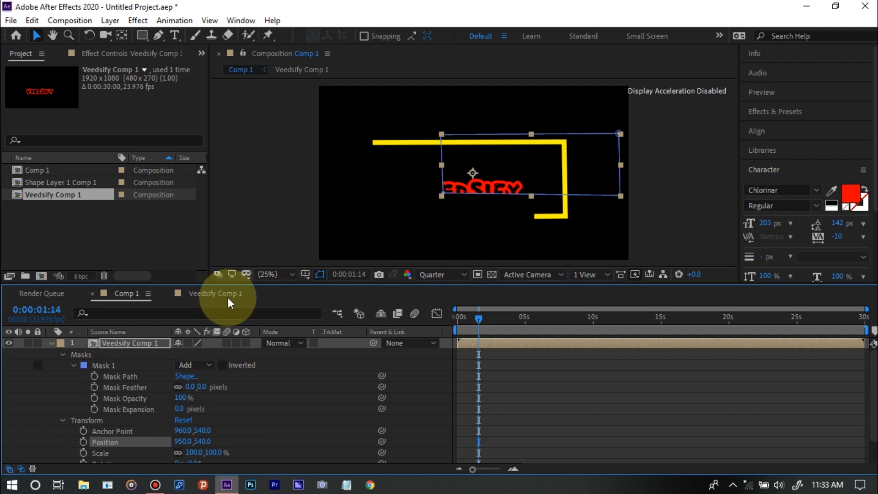
Delete the mask from the Veedsify Comp 1 layer in Comp 1 and collapse the layer's properties
click(146, 352)
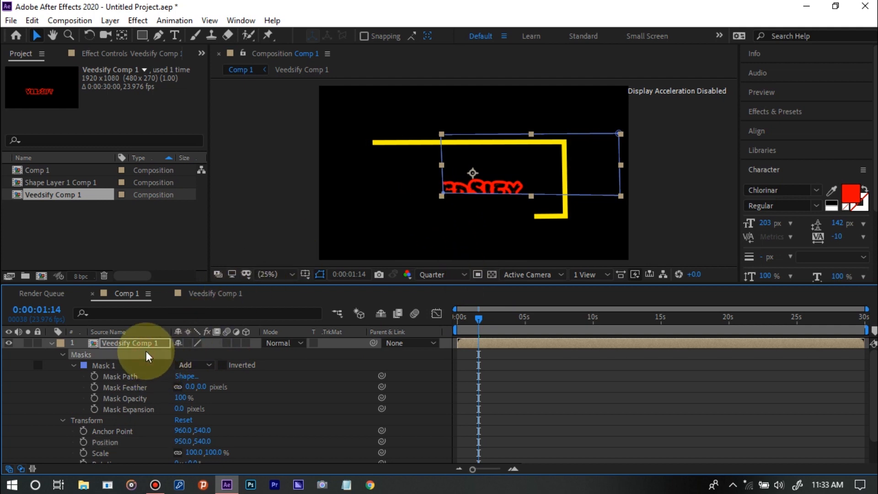
key(Delete)
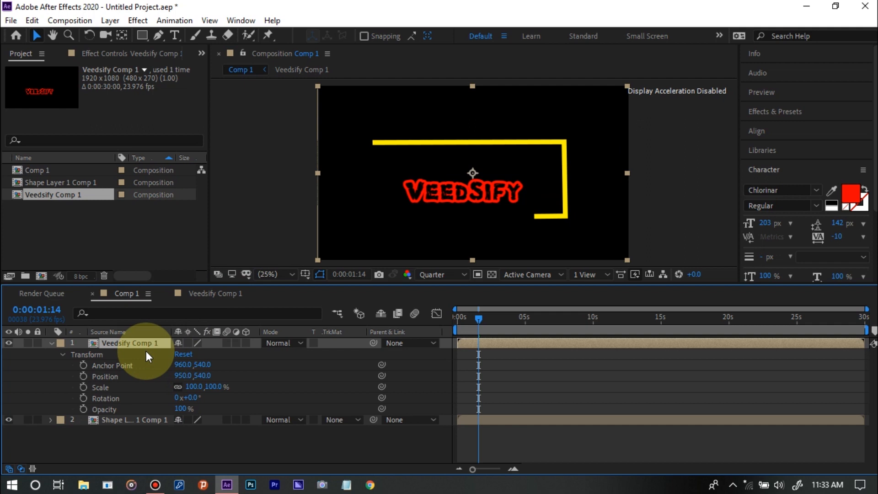
click(497, 321)
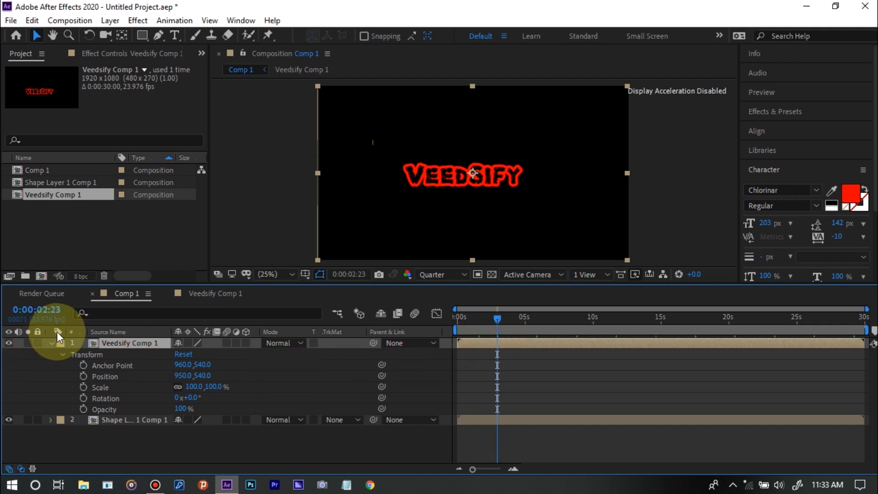
click(53, 345)
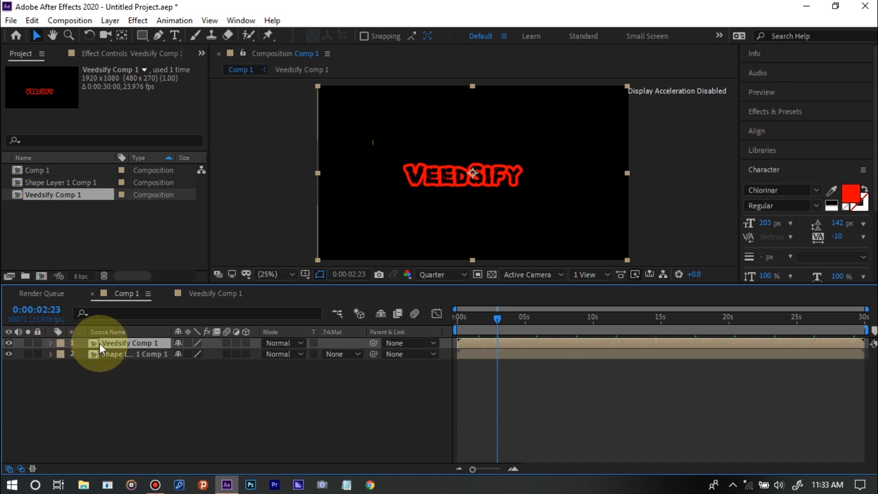
At 0:00:05:01, draw a closed four-point Pen mask on the Veedsify Comp 1 layer, just inside the yellow rectangle around the title
click(160, 35)
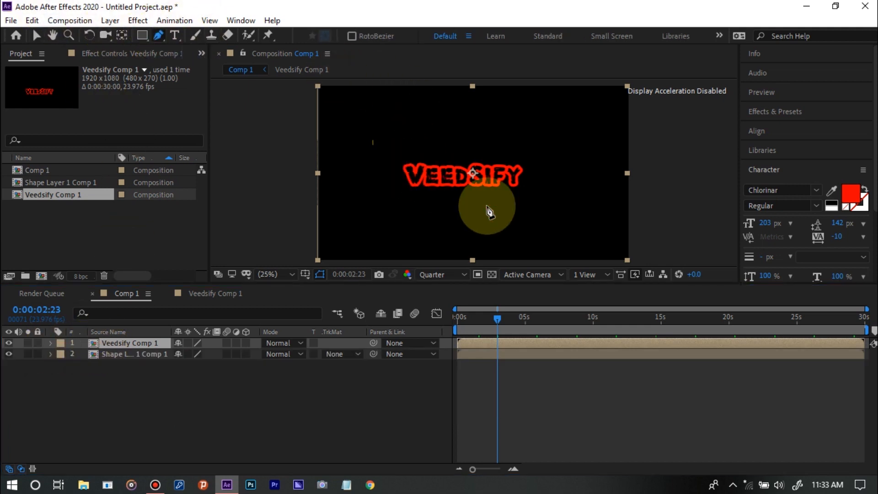
click(518, 318)
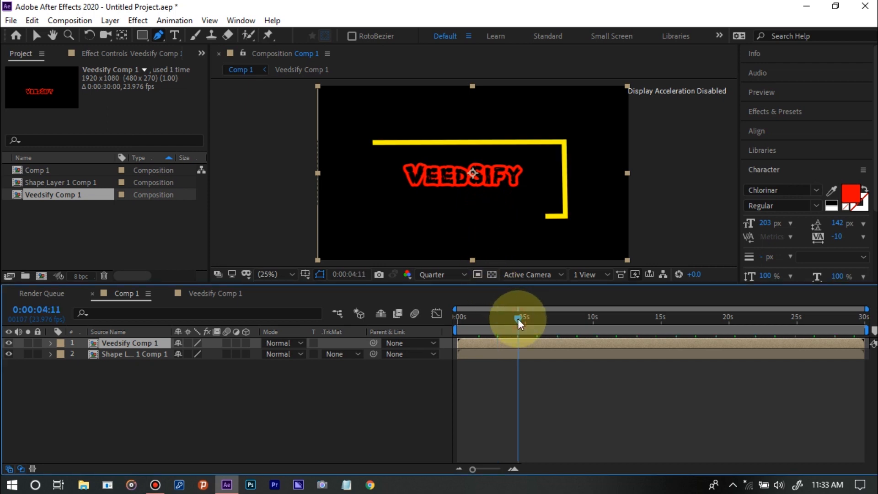
click(525, 319)
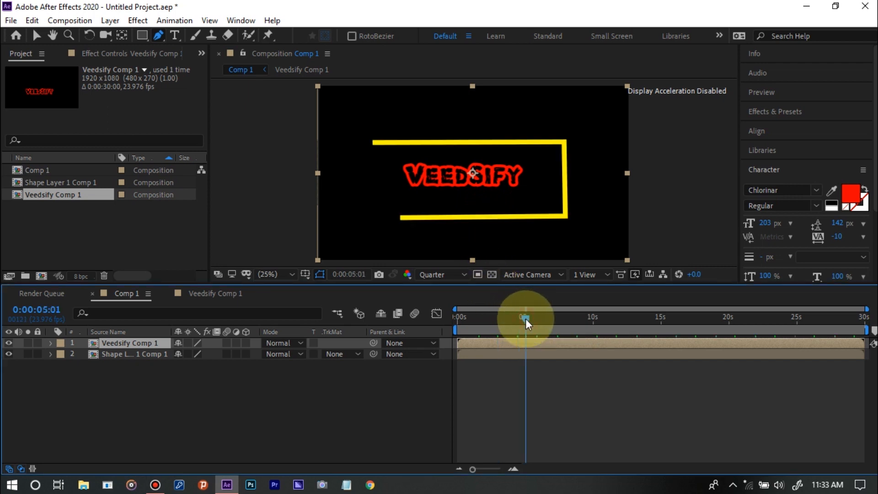
click(559, 212)
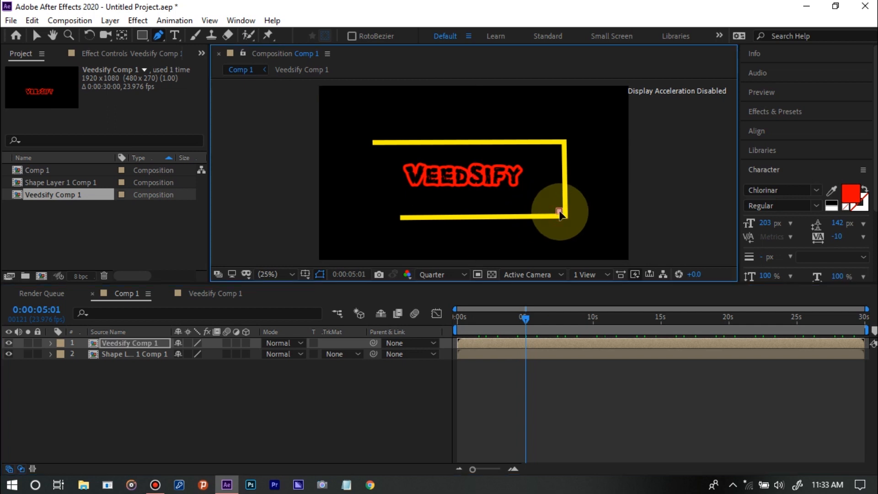
click(560, 146)
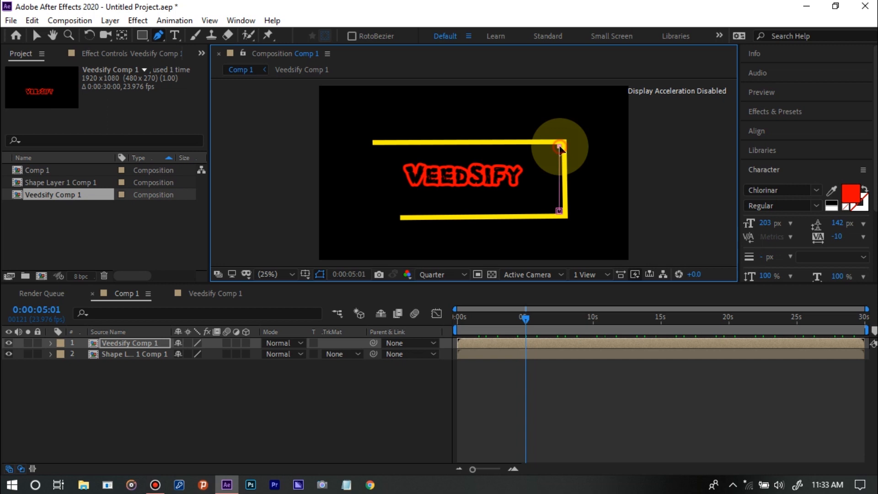
click(375, 147)
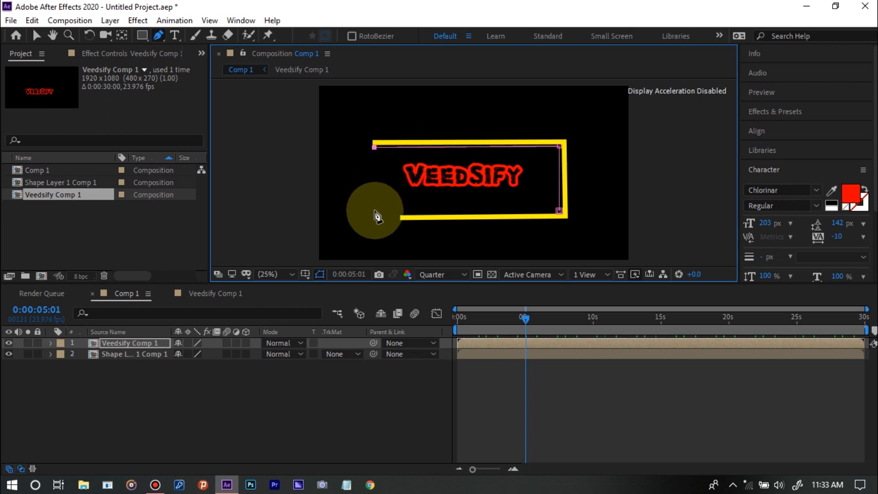
click(374, 211)
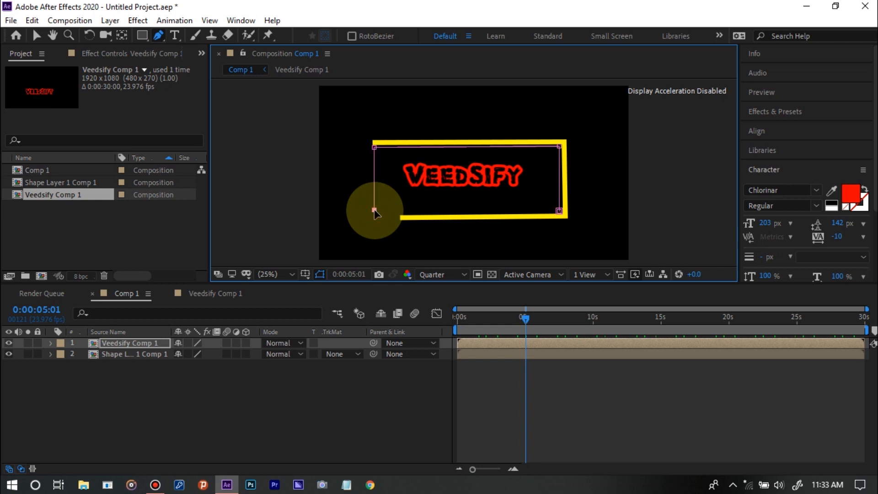
click(559, 211)
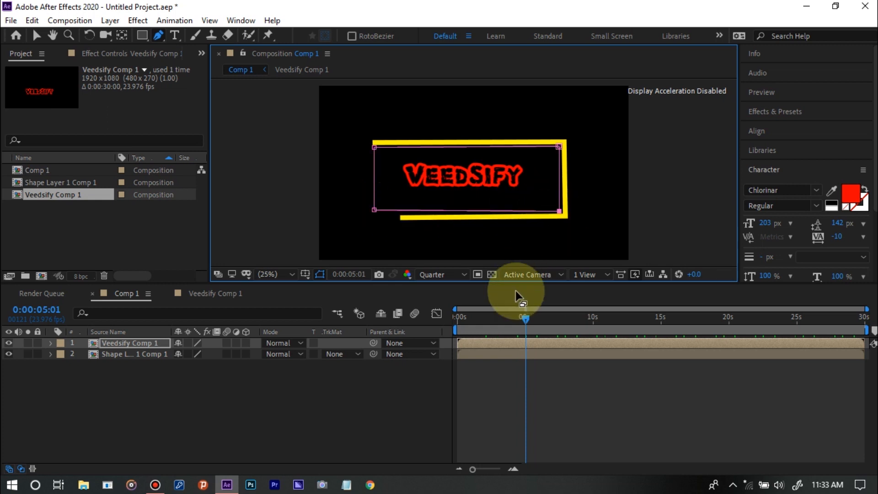
Scrub and play Comp 1 from near the start to check how the new mask reveals the rising title
click(490, 316)
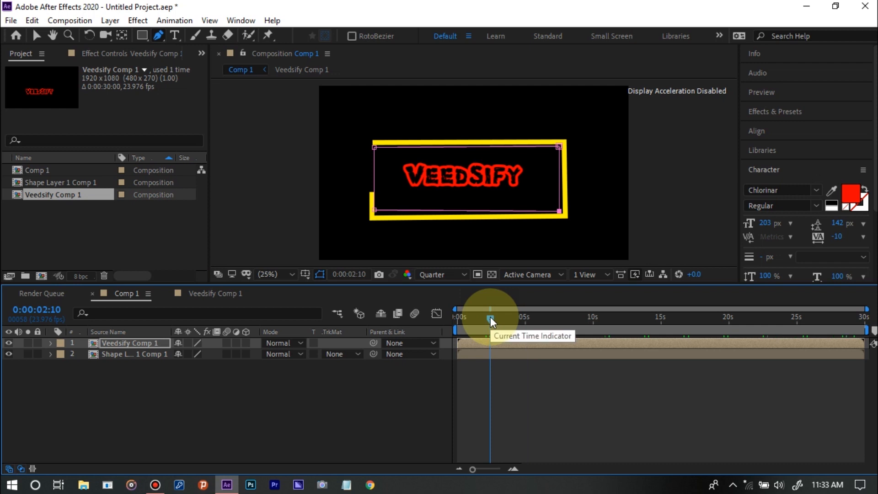
drag(490, 316, 445, 314)
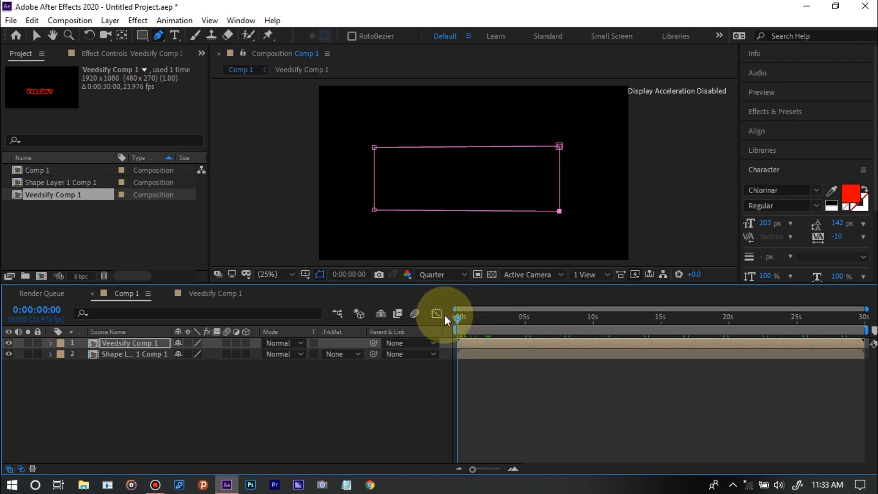
key(space)
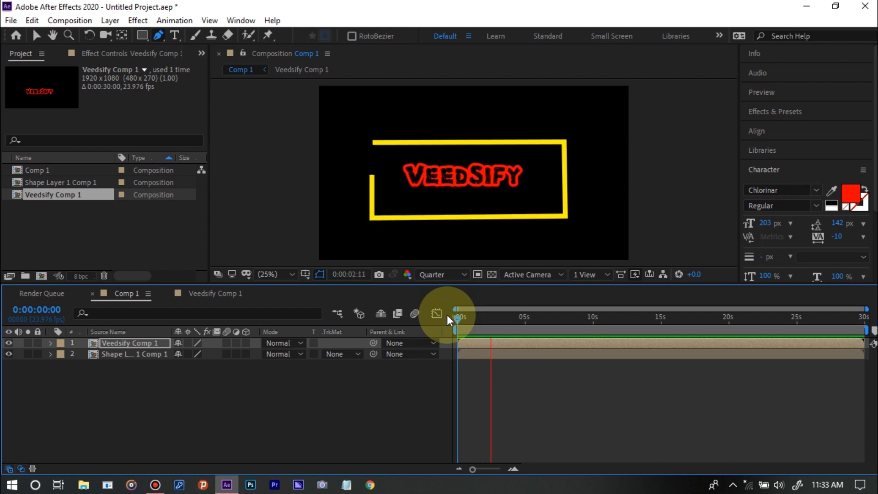
key(space)
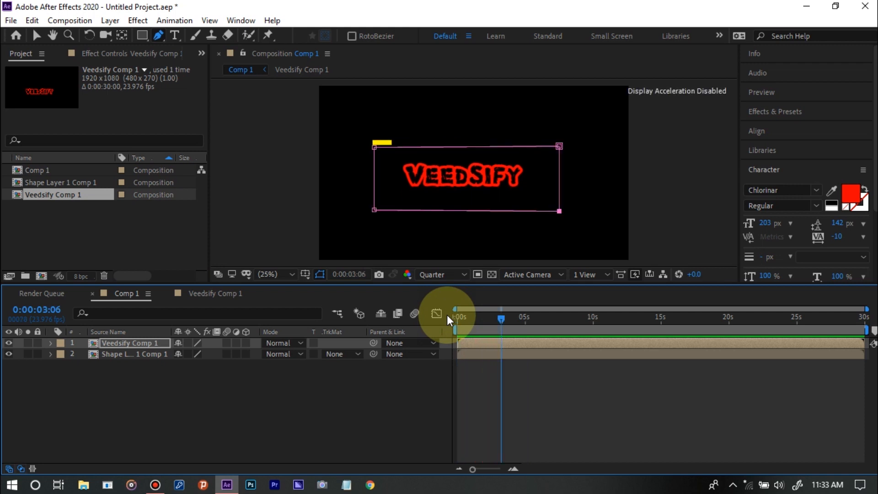
click(471, 317)
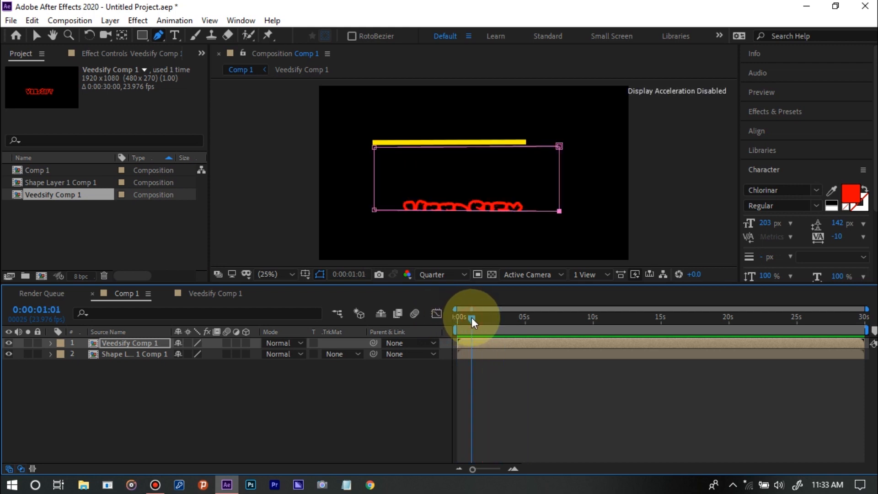
click(491, 319)
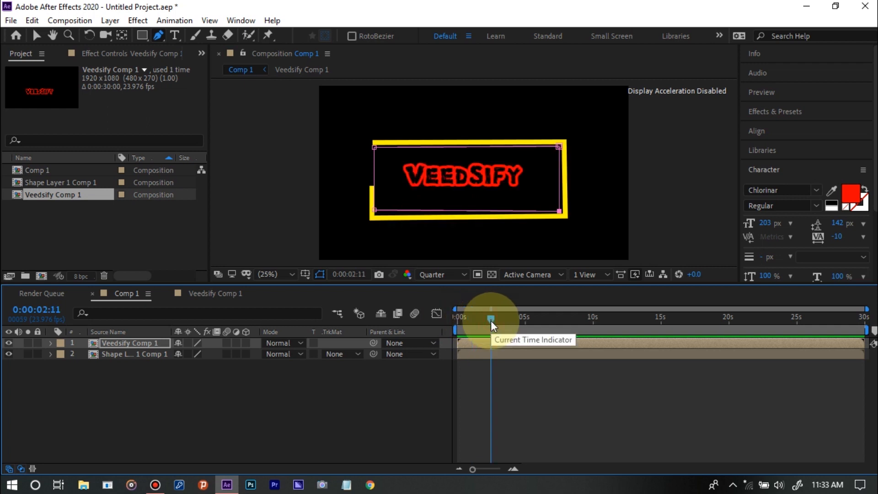
click(461, 322)
key(space)
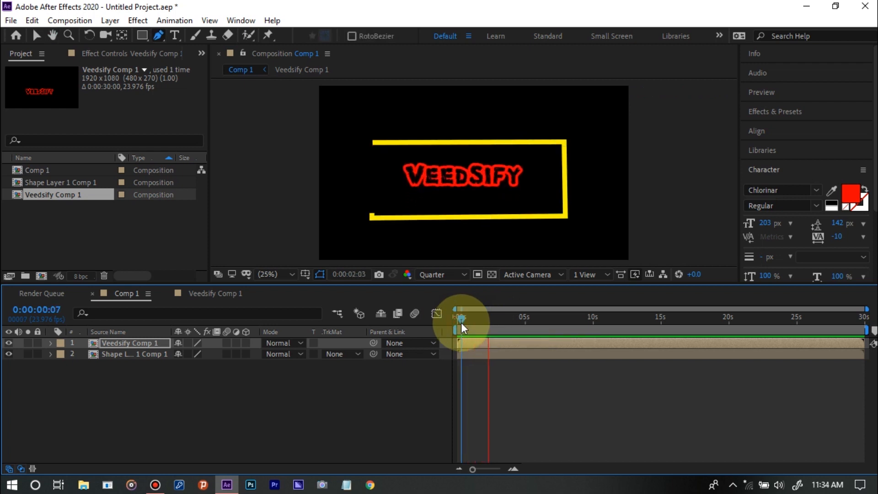
key(space)
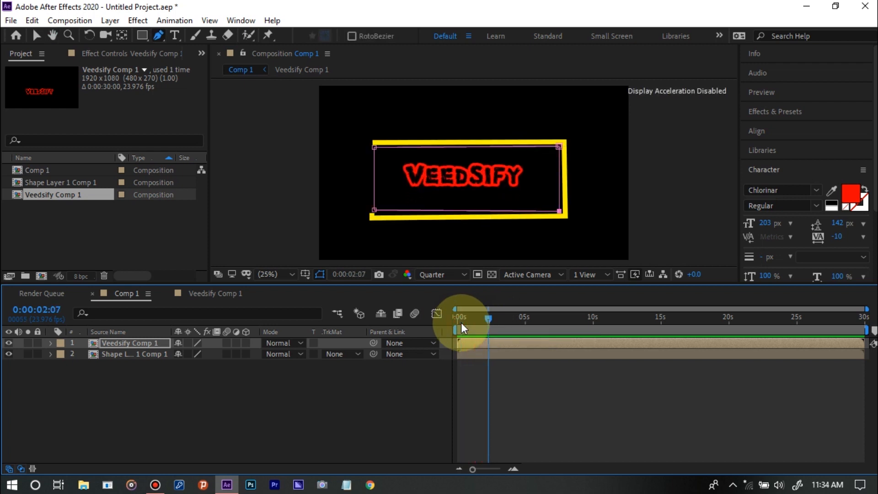
In the Veedsify Comp 1 pre-composition, expand the text layer's Transform properties and delete its Position keyframe at 0:00:00:00
click(196, 298)
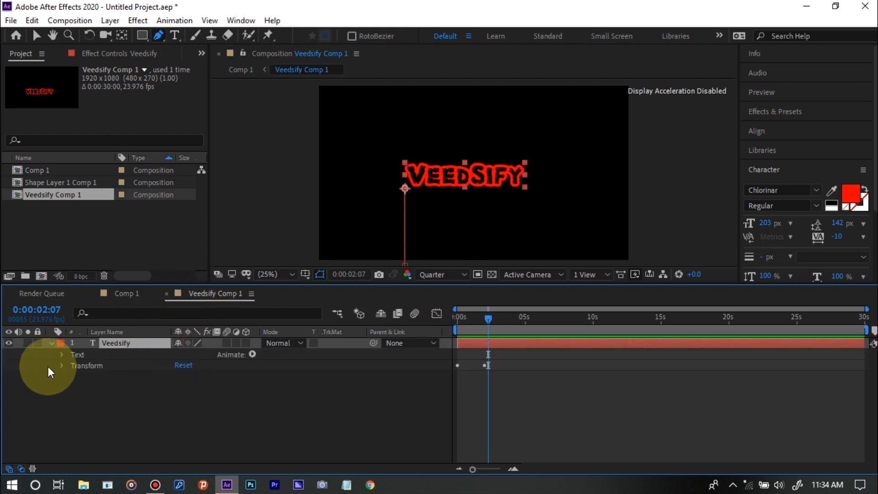
click(62, 365)
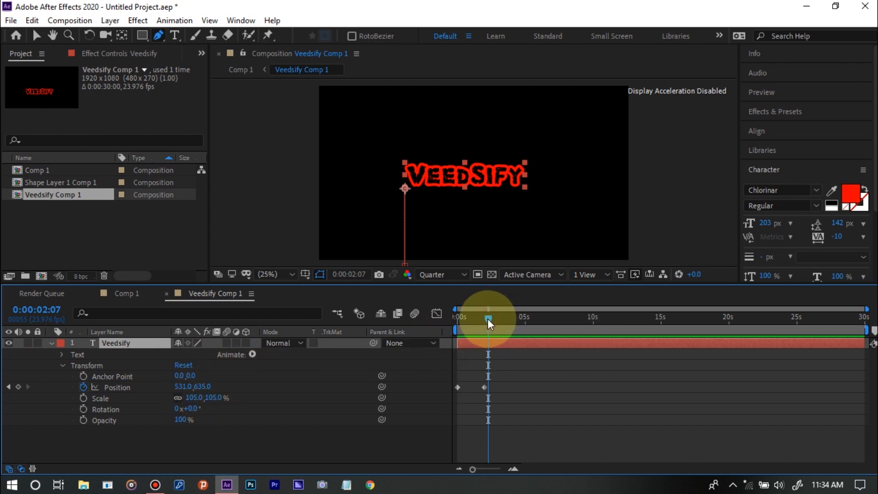
drag(487, 319, 447, 327)
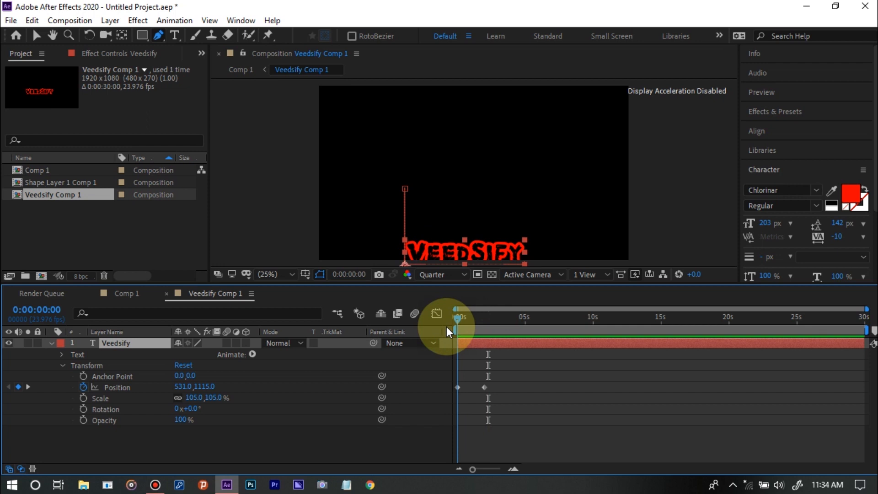
click(457, 387)
key(Delete)
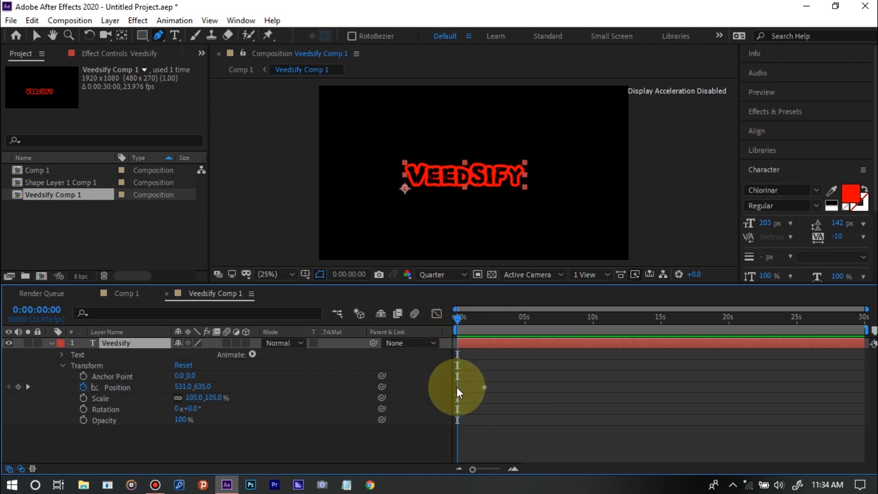
Set the Veedsify text's vertical Position to 282 at 0:00:00:00 so it starts above its final place, and preview the motion
click(456, 387)
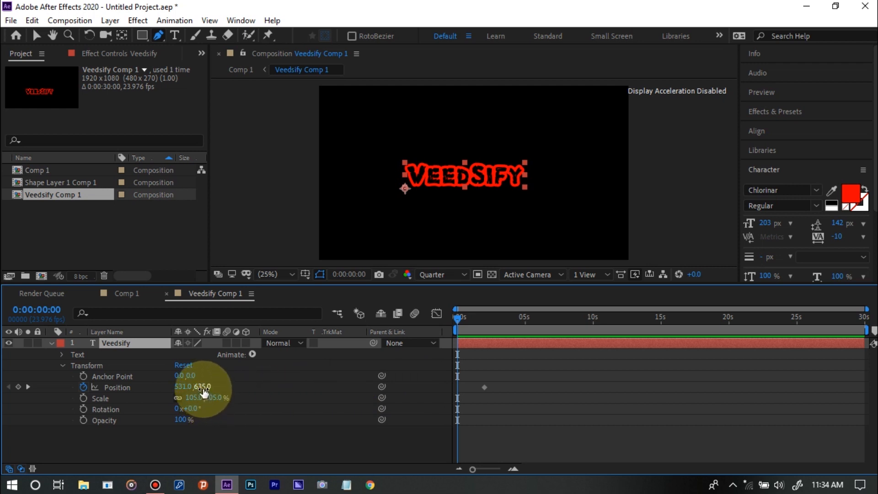
drag(203, 387, 2, 369)
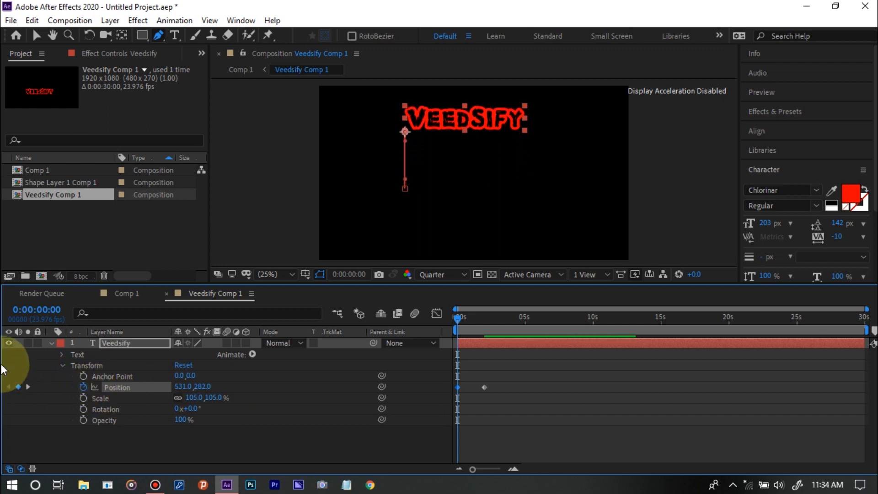
key(space)
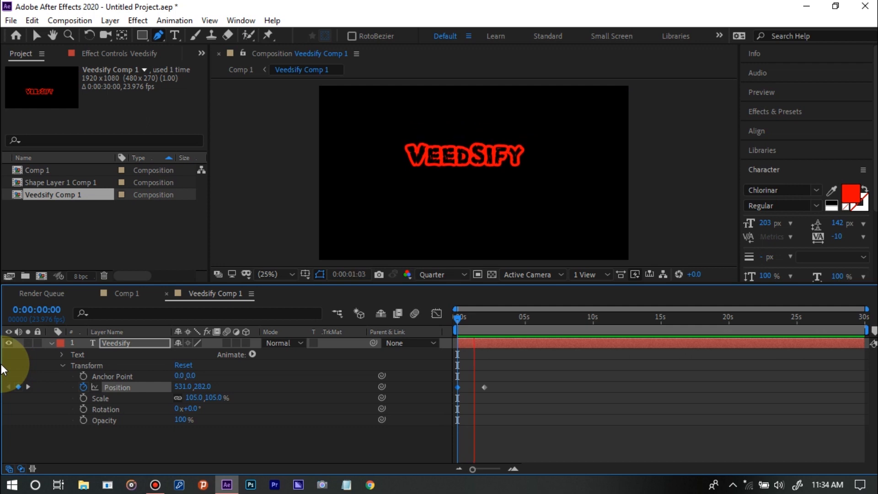
key(space)
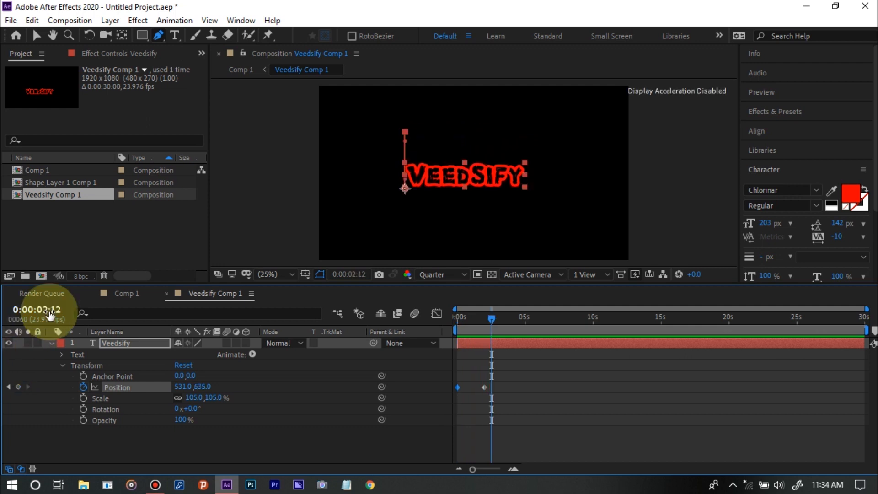
Return to Comp 1 and play it from the start to check the title dropping into the masked rectangle
click(126, 303)
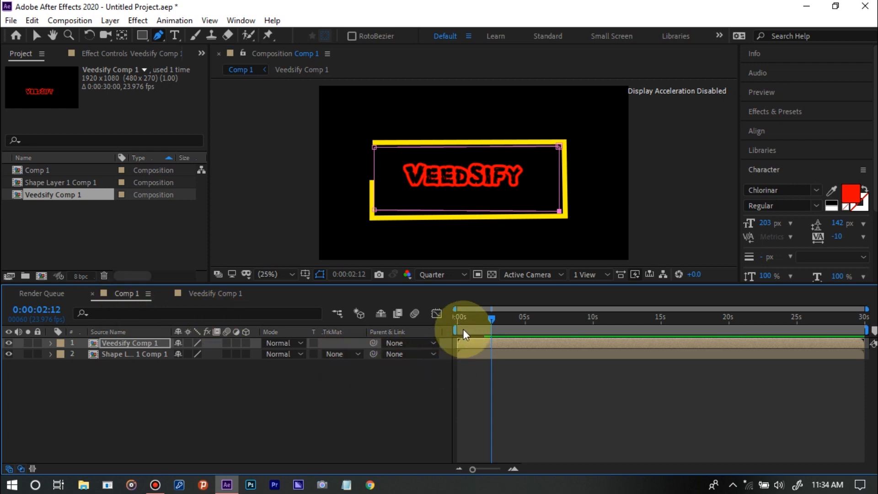
drag(465, 320, 438, 320)
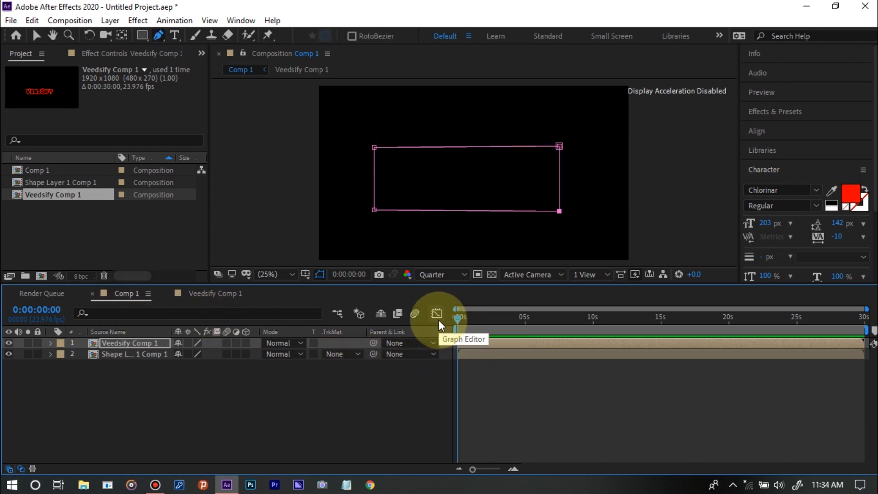
key(space)
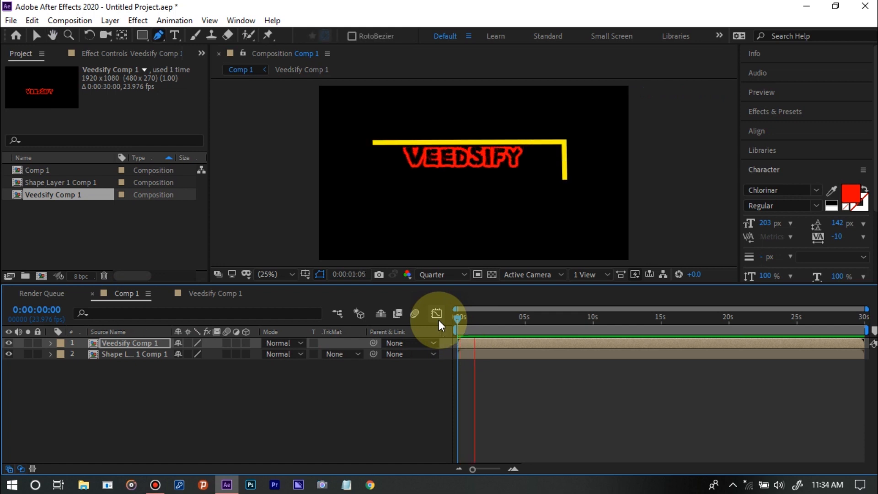
key(space)
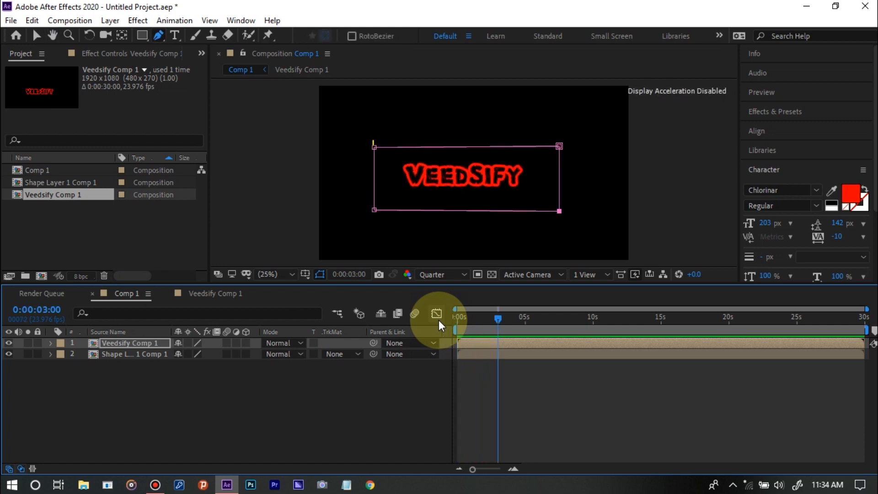
Play Comp 1 again, including once from the start, to check the speed of the title dropping into the rectangle
key(space)
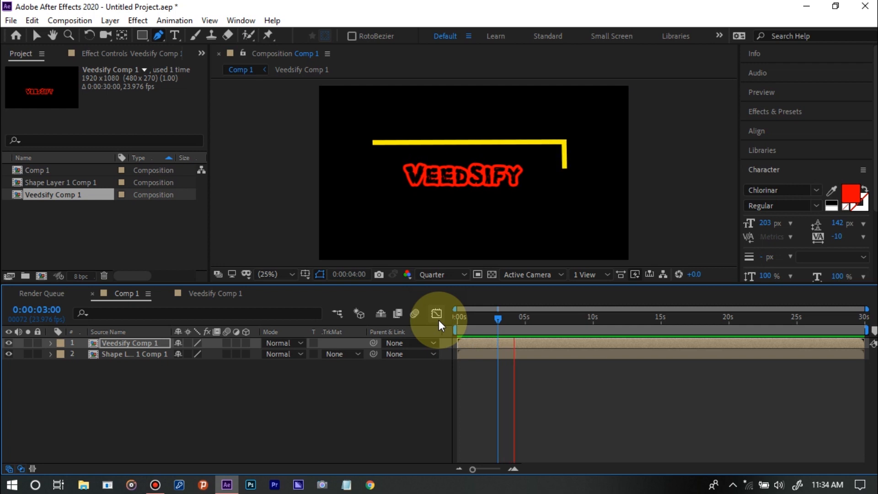
key(space)
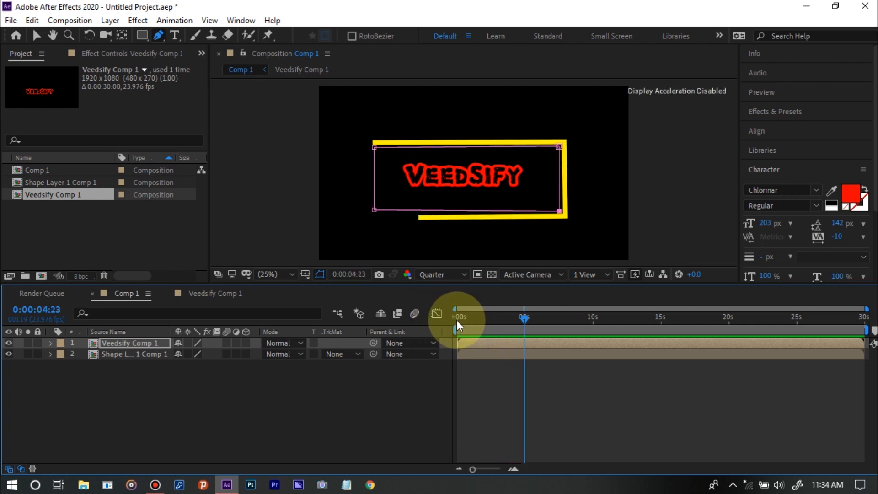
click(457, 319)
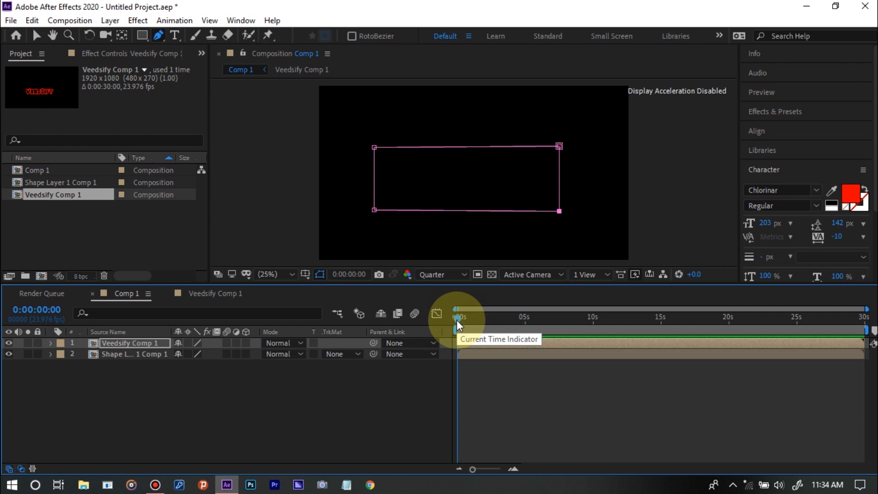
key(space)
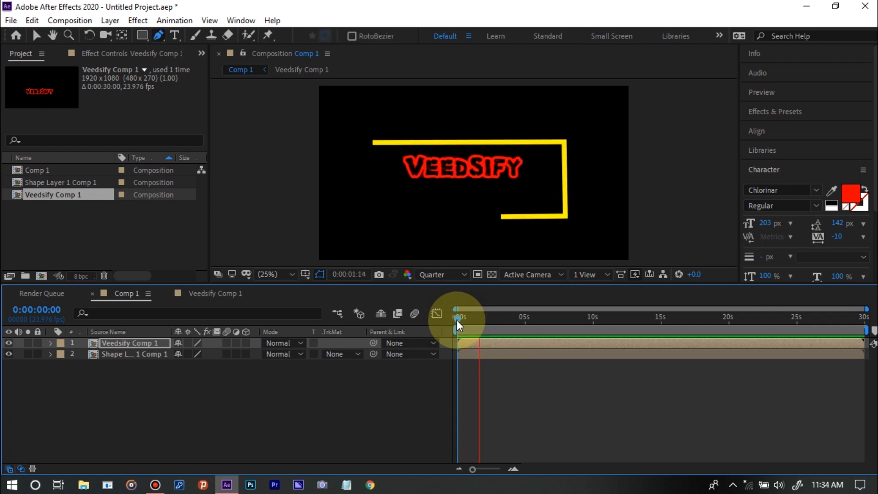
key(space)
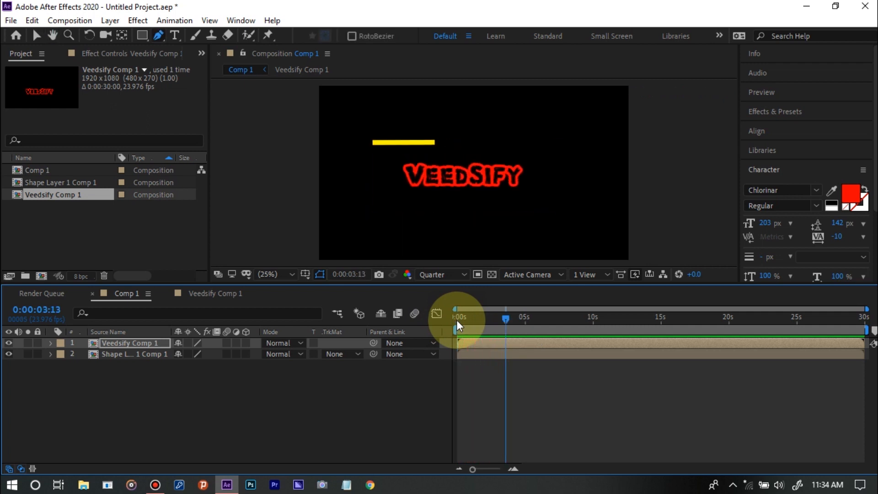
In the Veedsify Comp 1 pre-composition, move the text layer's second Position keyframe to 0:00:01:09
click(195, 292)
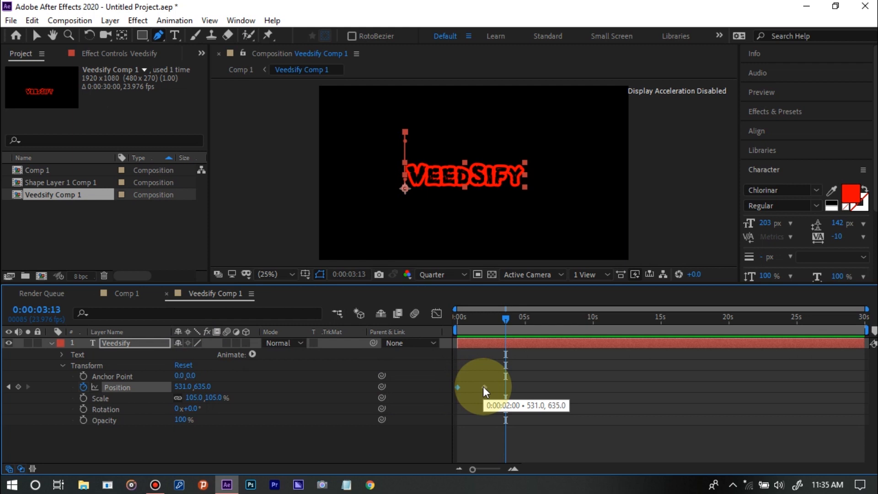
drag(483, 386, 474, 386)
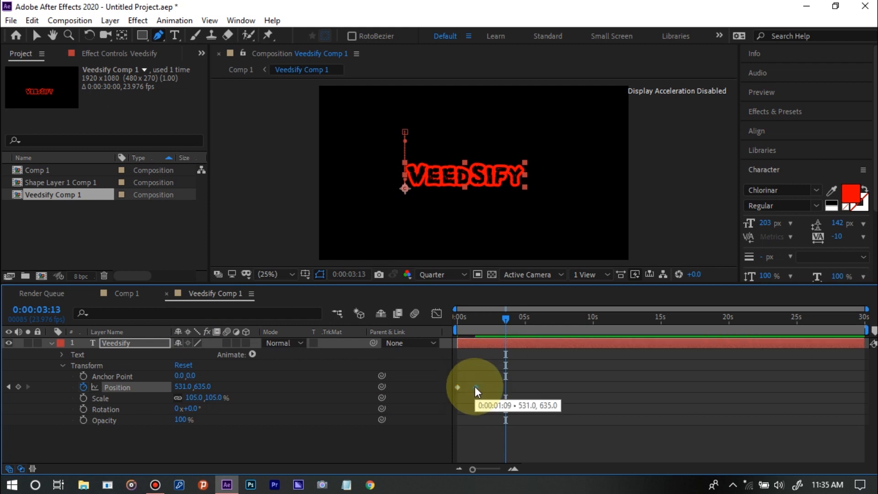
click(489, 384)
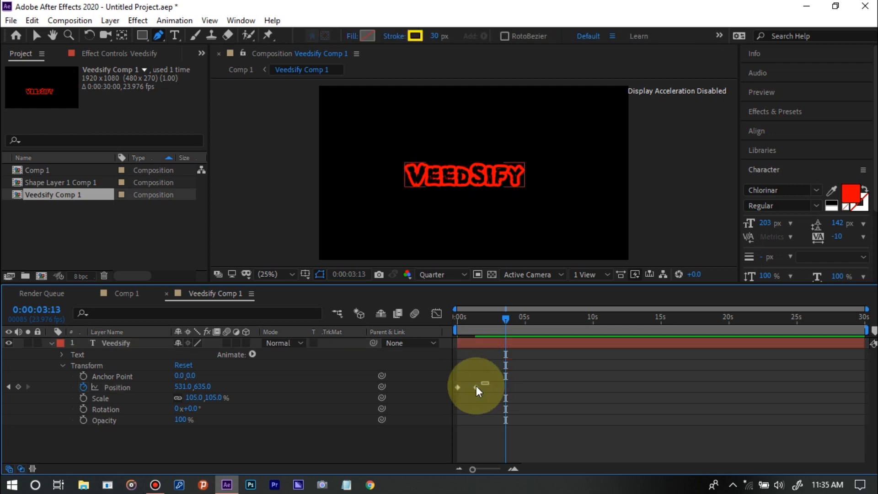
Apply Easy Ease to both Position keyframes of the Veedsify text layer
drag(476, 385, 448, 394)
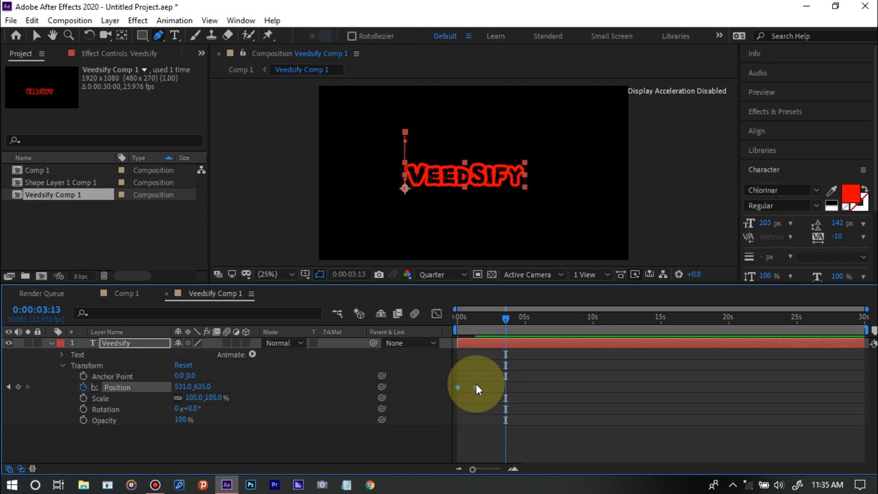
right_click(476, 388)
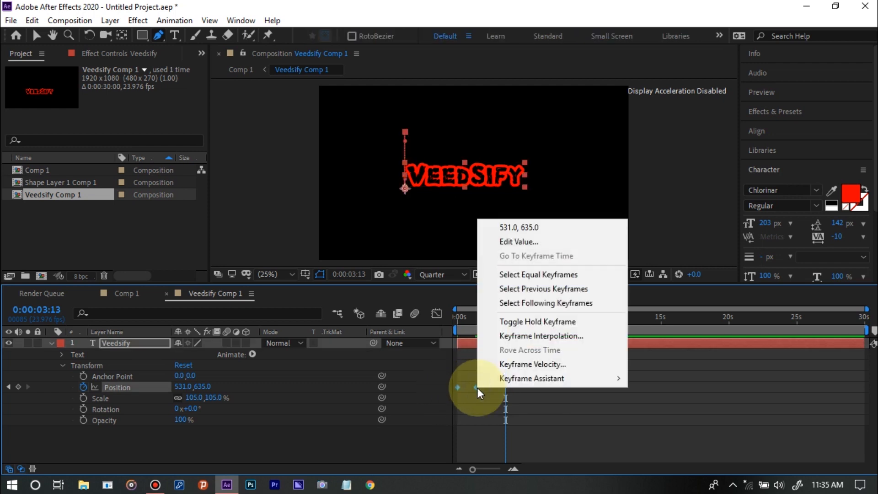
mouse_move(521, 379)
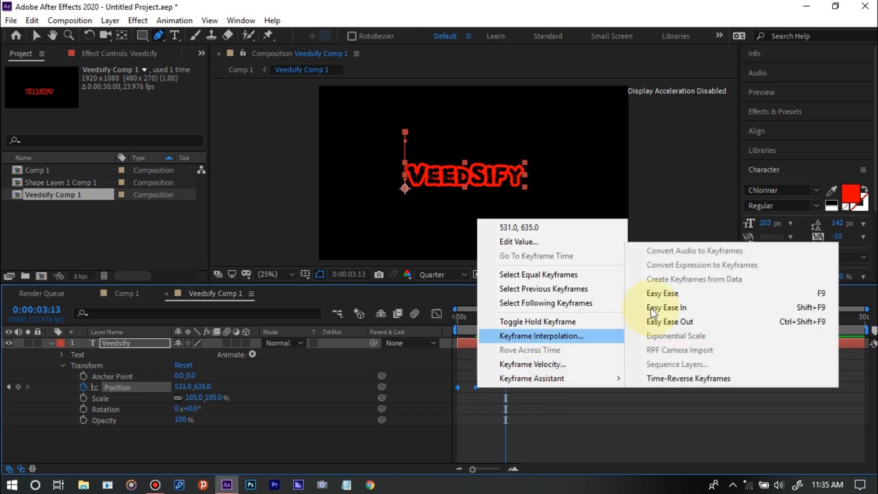
click(722, 298)
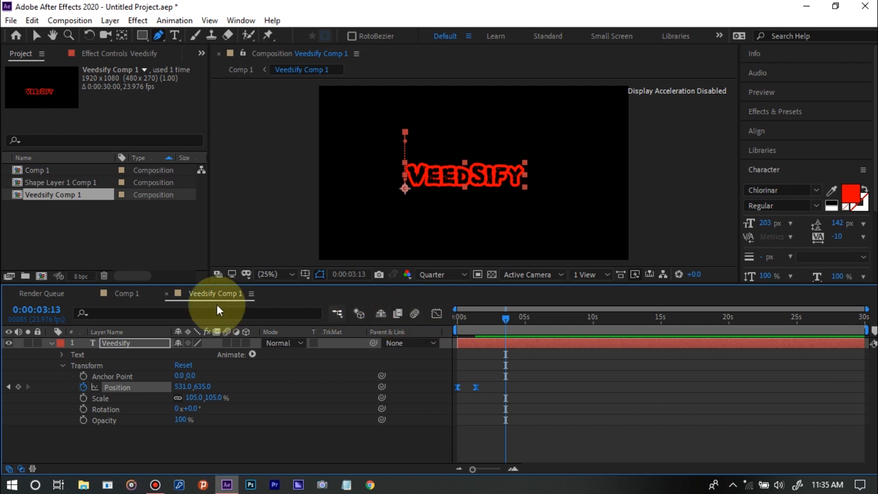
Return to Comp 1 and play it from the start to check the faster, eased title motion
click(119, 295)
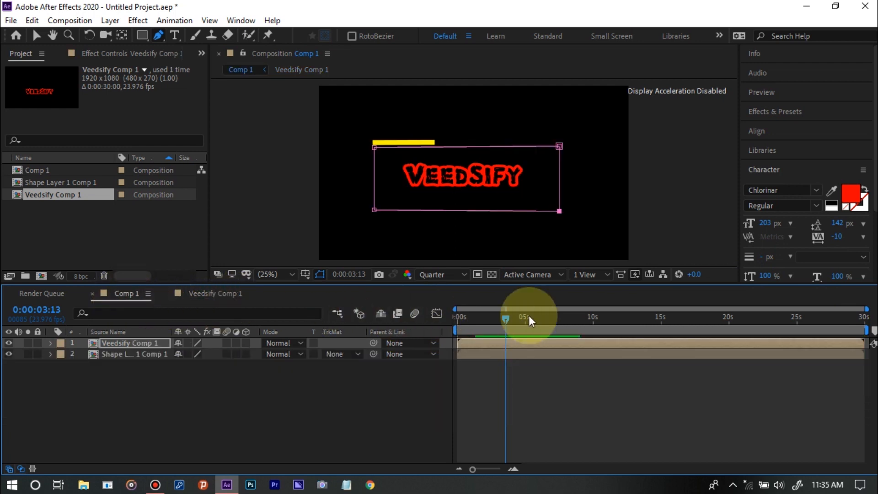
click(465, 319)
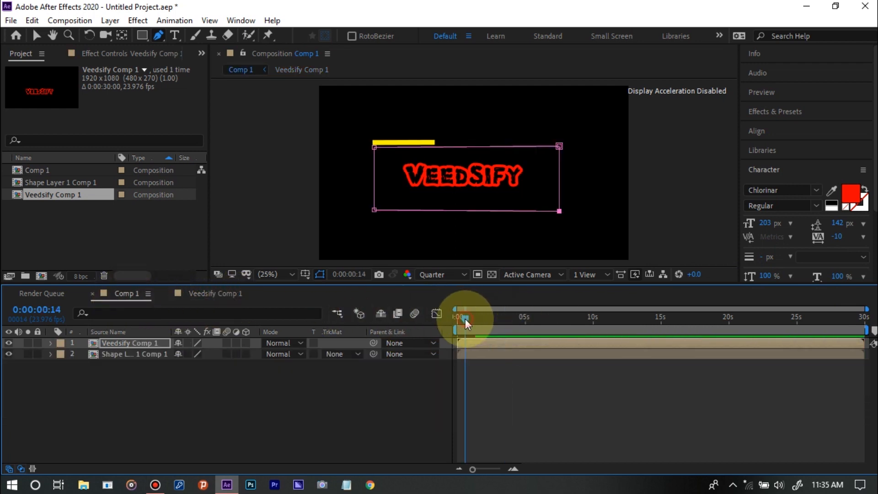
key(Home)
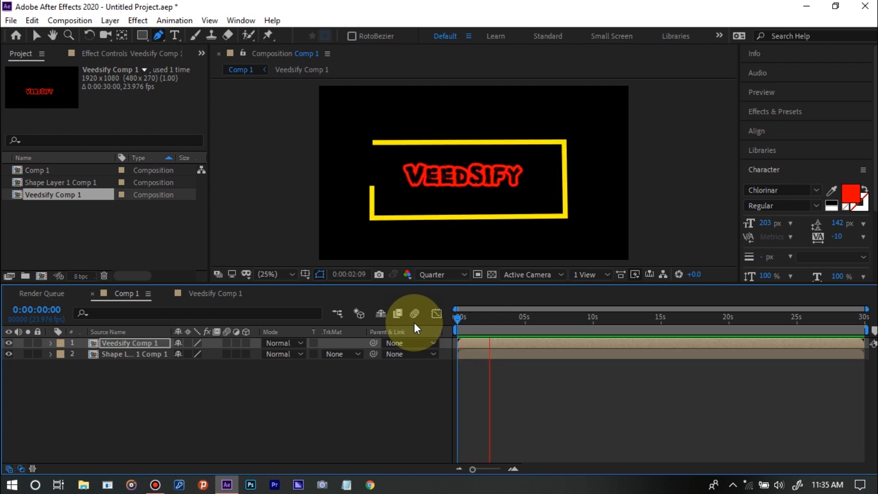
key(space)
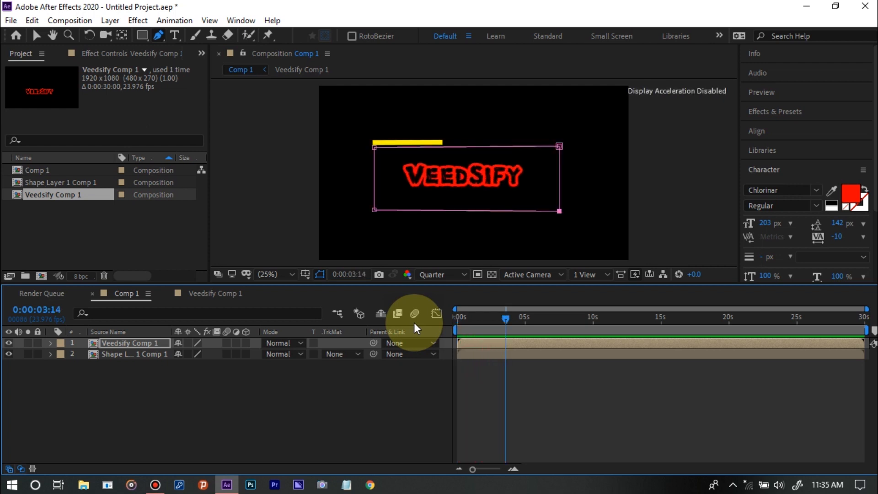
Set the Veedsify text's Scale to 118% in its pre-composition and check its fit inside the mask in Comp 1
click(213, 301)
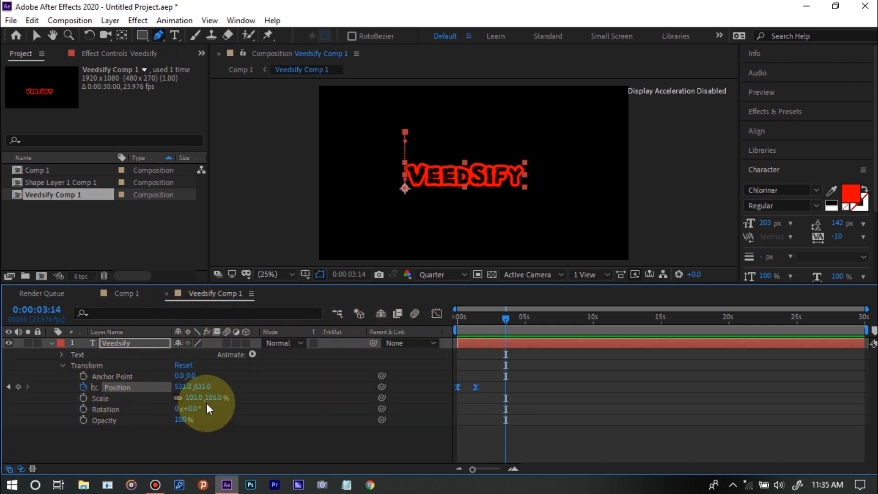
drag(215, 397, 226, 397)
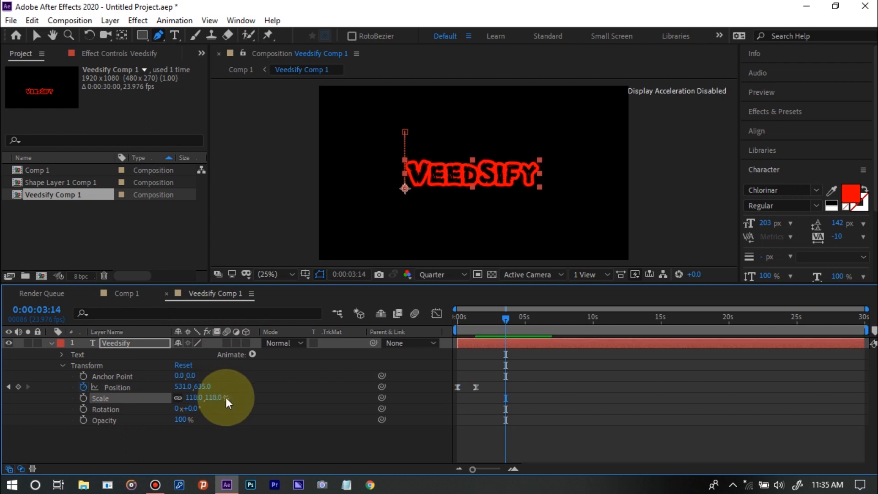
click(112, 291)
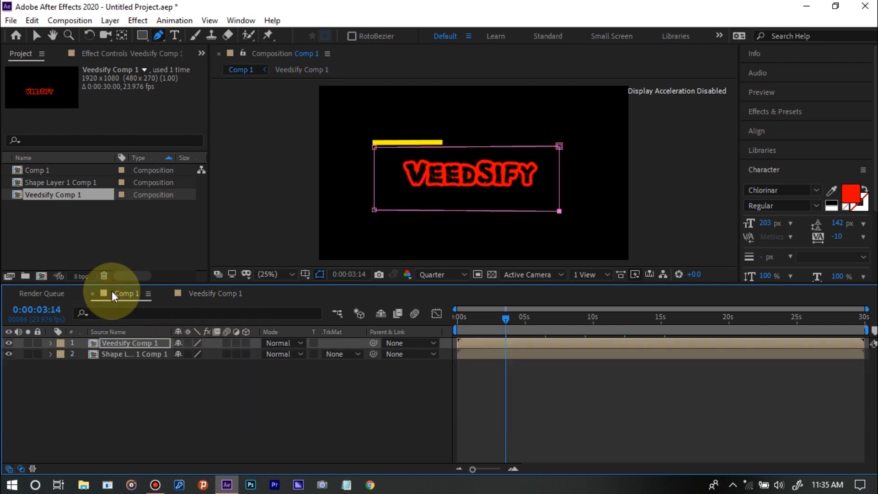
click(205, 290)
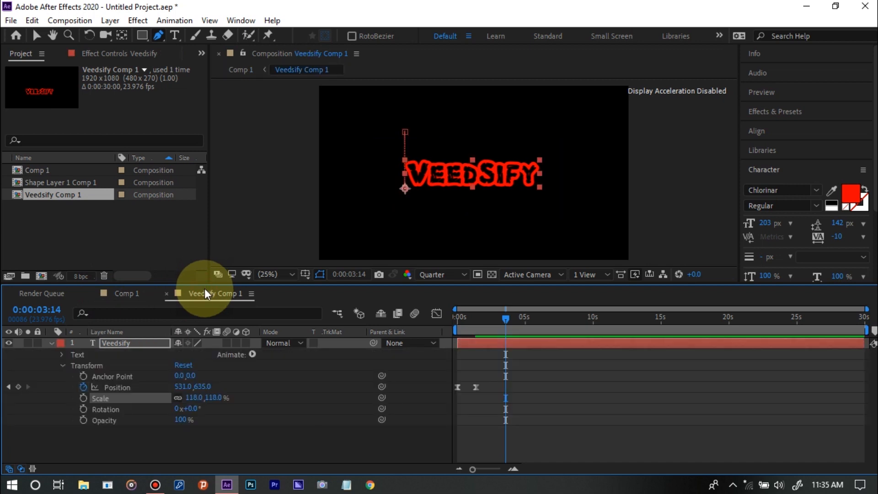
click(116, 294)
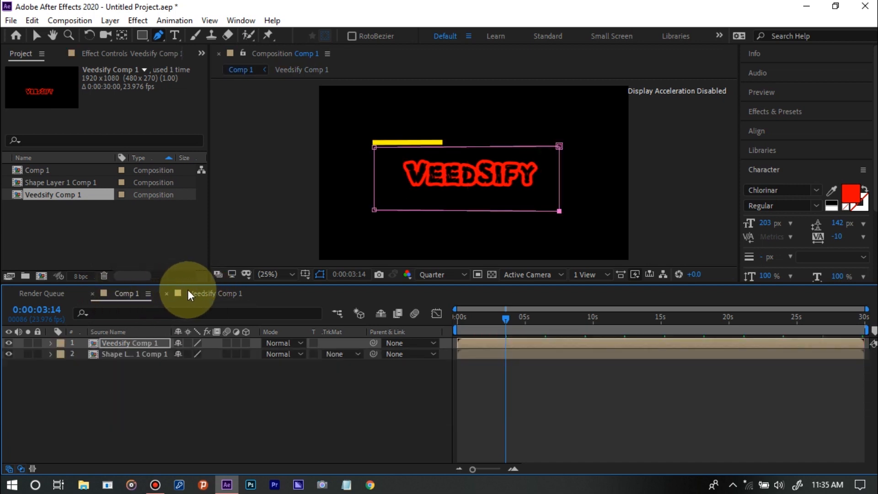
click(190, 292)
click(132, 293)
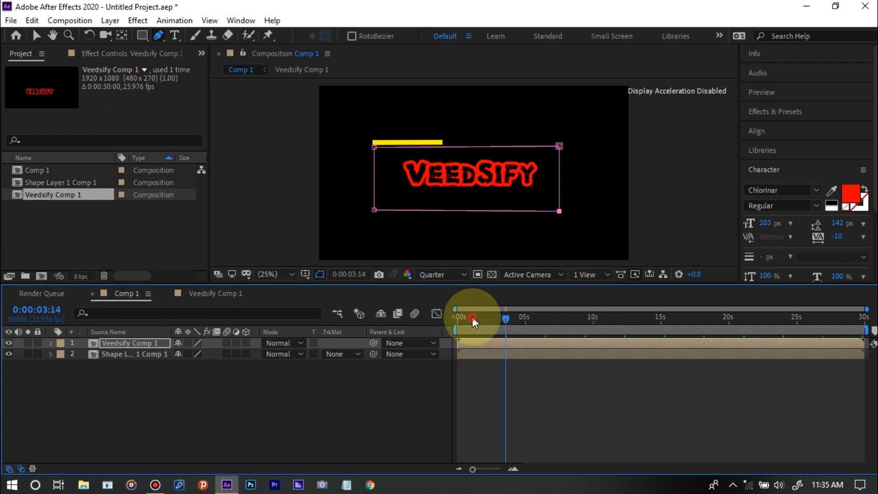
Play Comp 1 from the start to check the enlarged title with the rectangle animation, and deselect the layers
drag(472, 317, 448, 314)
key(space)
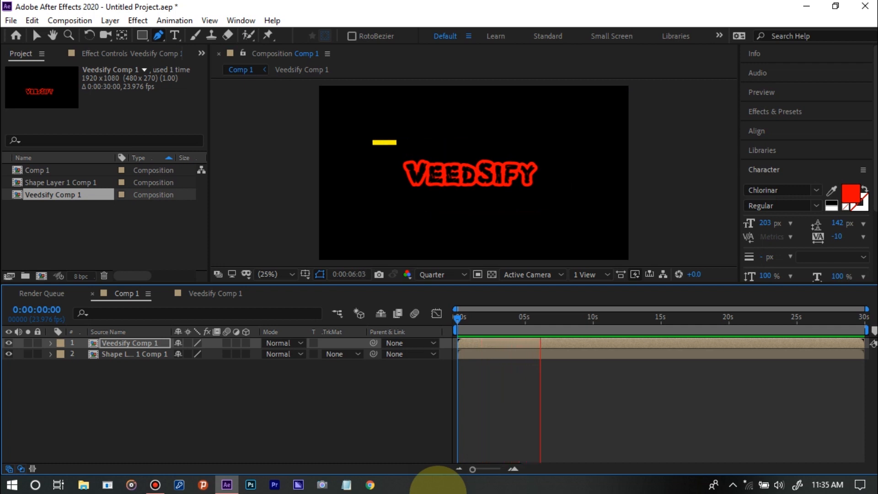
key(space)
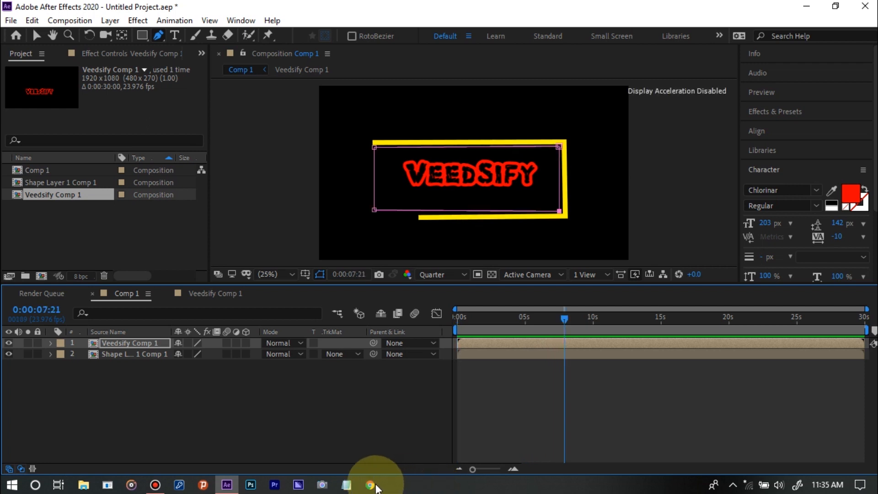
click(378, 418)
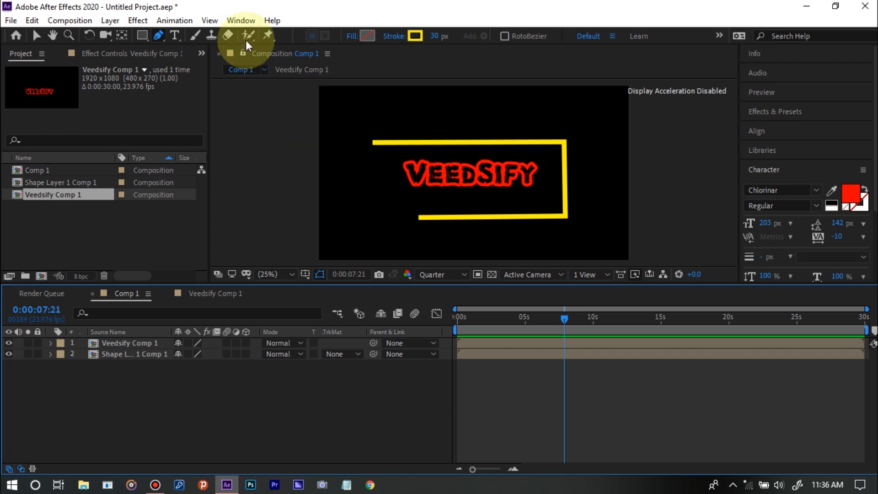
Open Essential Graphics and choose Comp 1 as the master composition
click(238, 22)
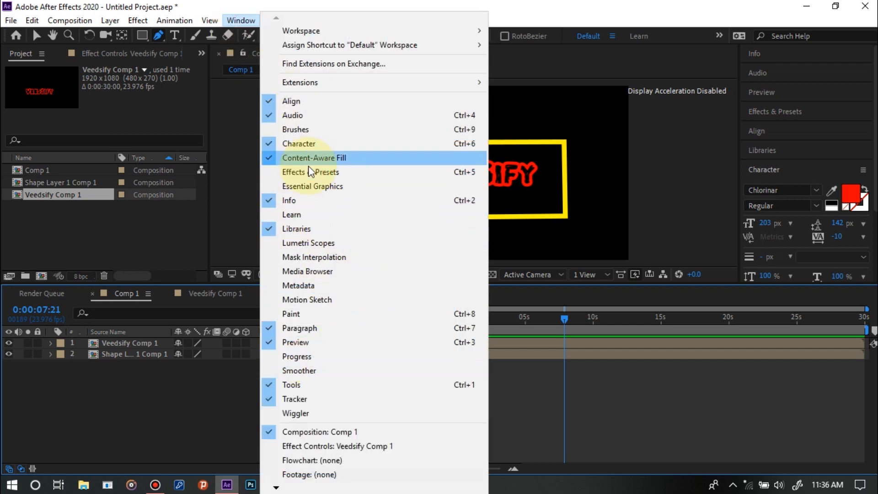
click(346, 185)
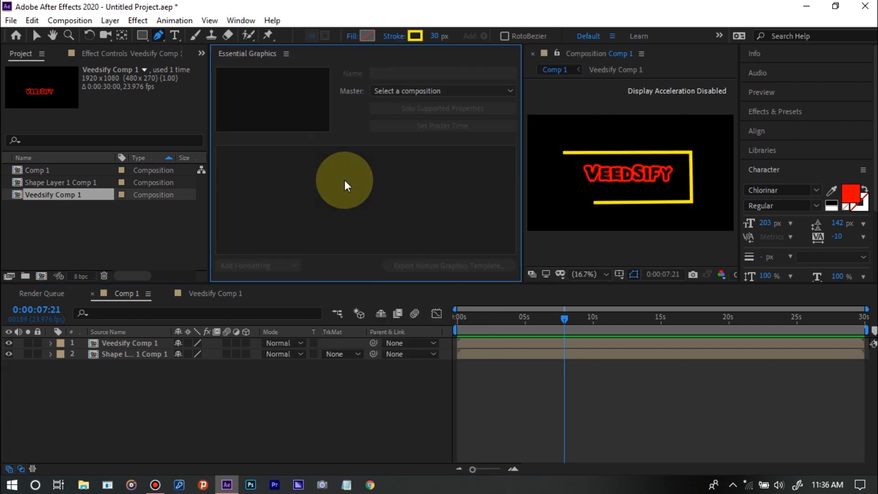
click(427, 93)
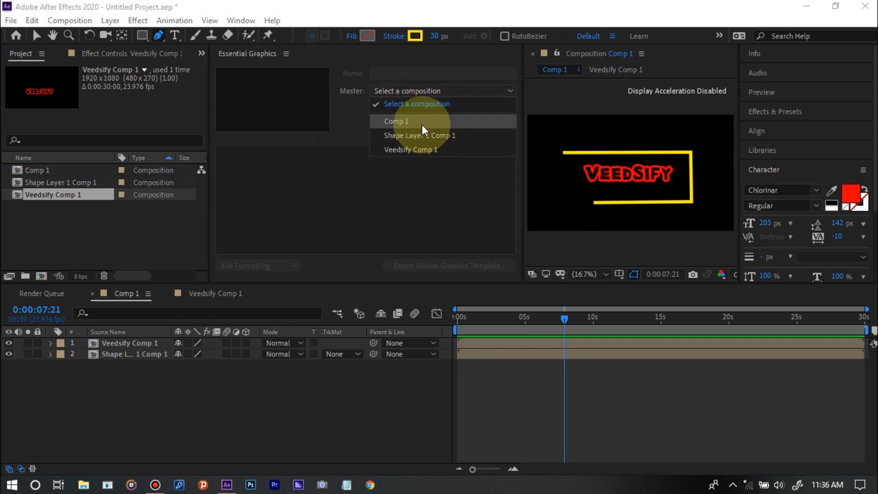
click(422, 123)
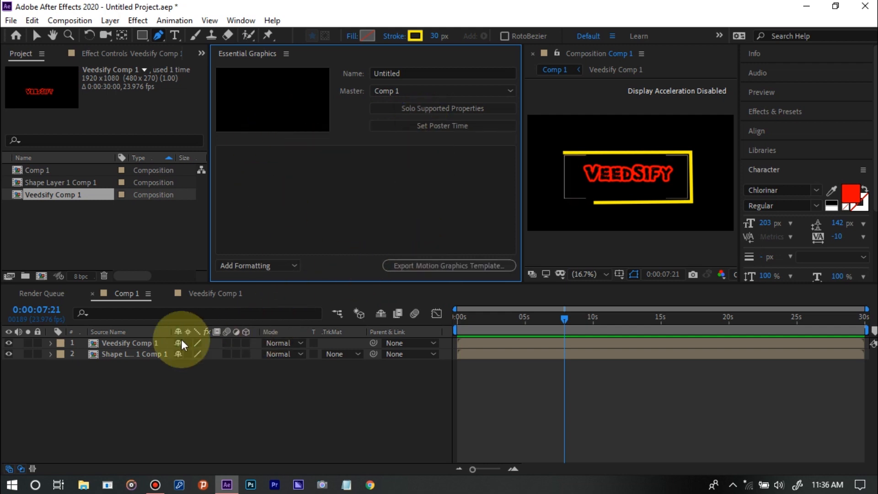
Expand the Veedsify Comp 1 layer's properties in Comp 1, then collapse and select its Transform group
click(106, 344)
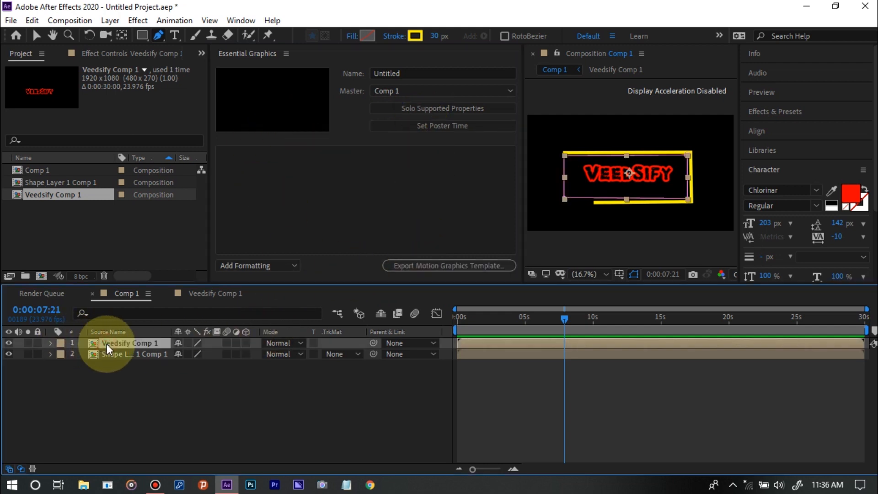
click(48, 342)
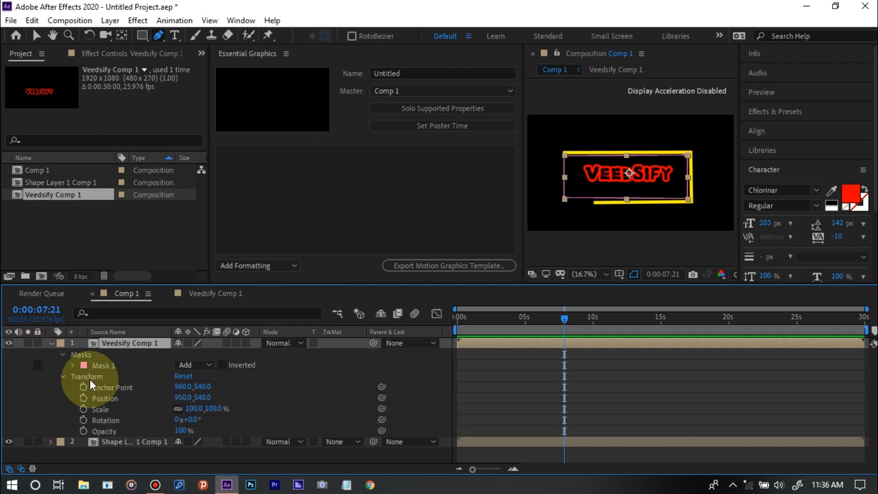
click(62, 377)
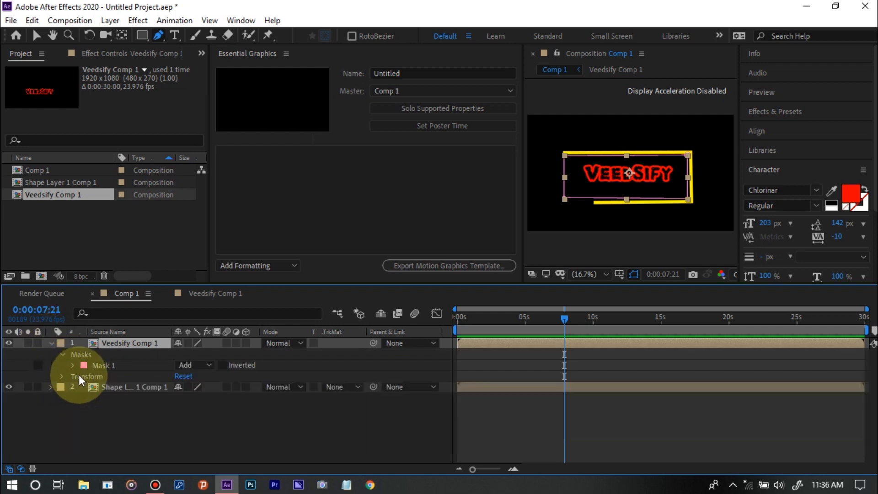
click(80, 375)
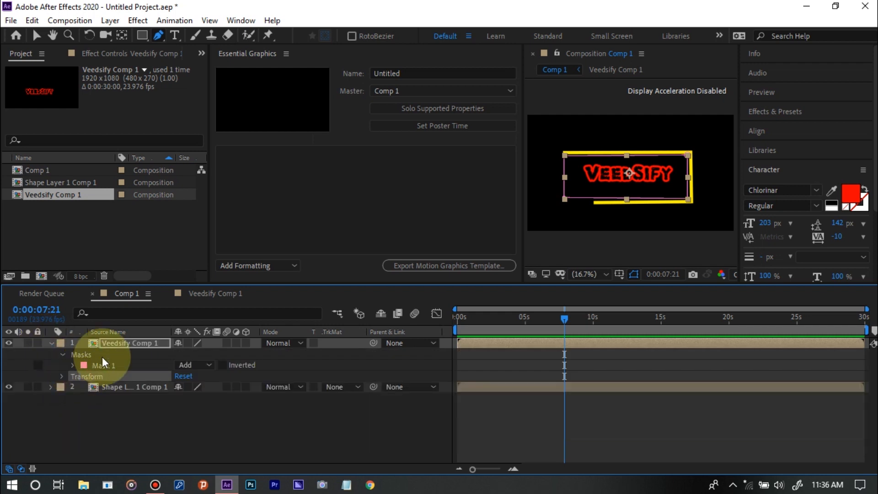
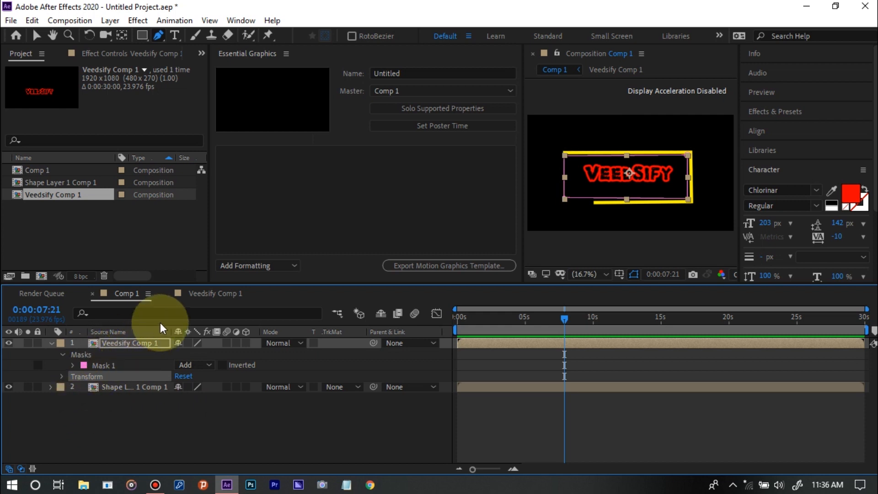
Add the Veedsify text layer's Source Text from Veedsify Comp 1 to the Essential Graphics controls
click(205, 302)
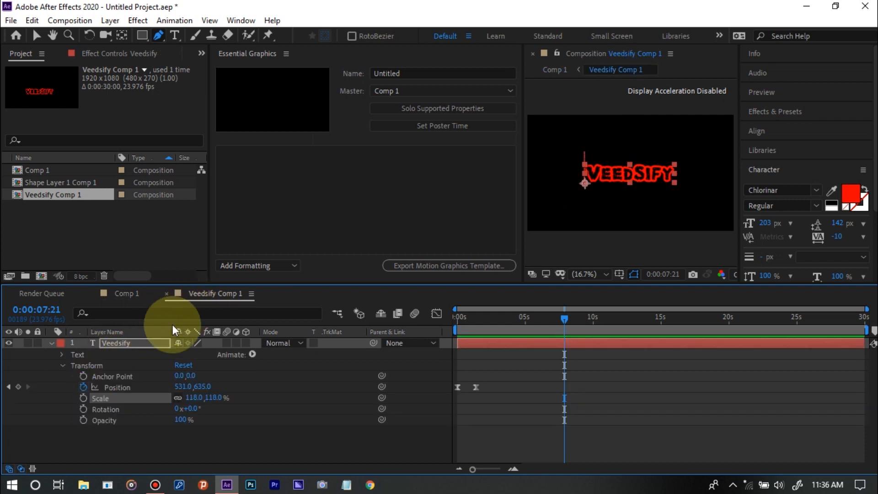
click(108, 364)
click(108, 364)
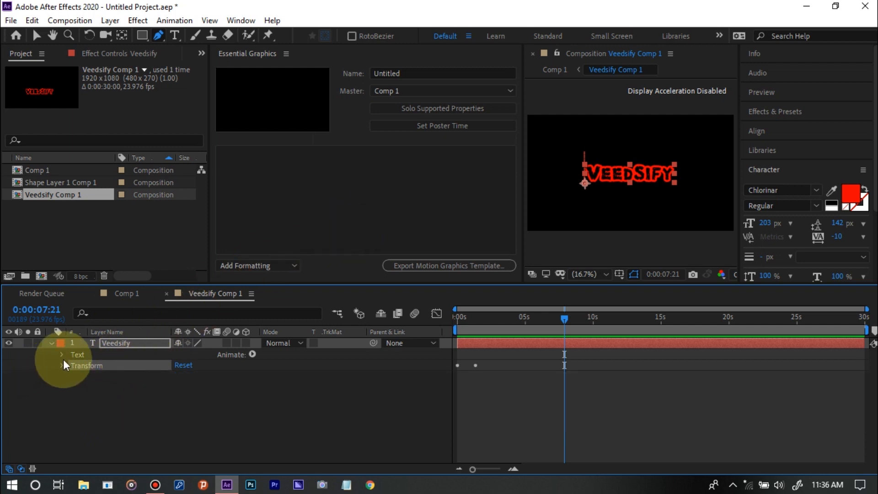
click(76, 353)
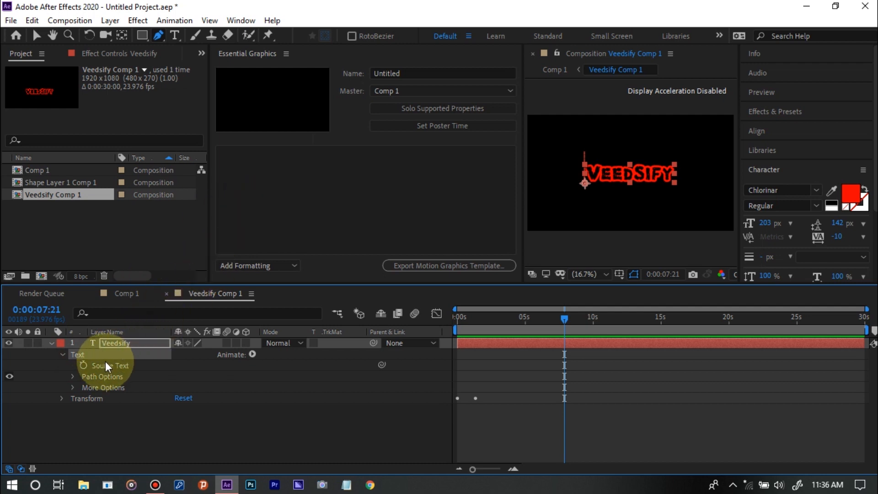
drag(106, 361, 296, 212)
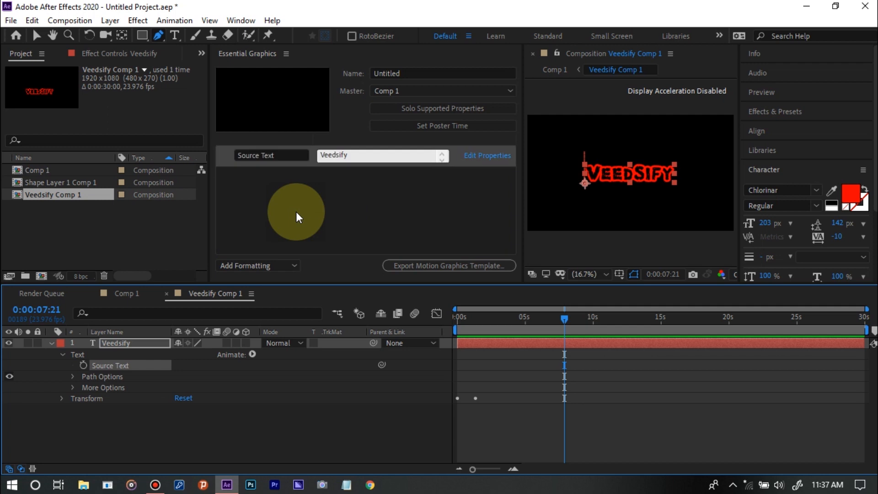
Examine the Veedsify text's Path Options and More Options, and expand its Transform properties
click(72, 376)
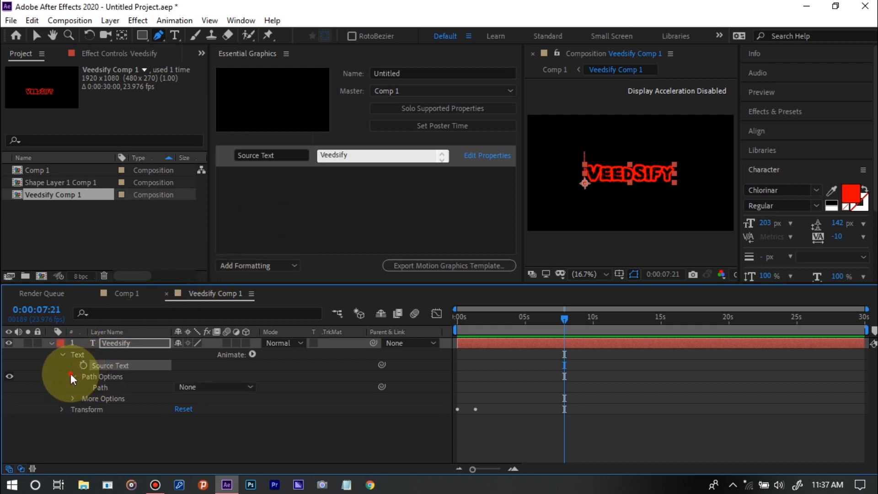
click(71, 376)
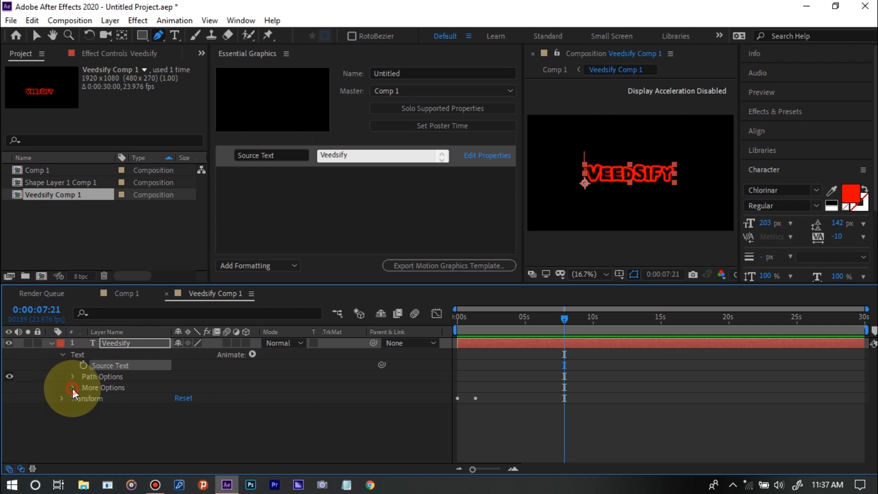
click(72, 389)
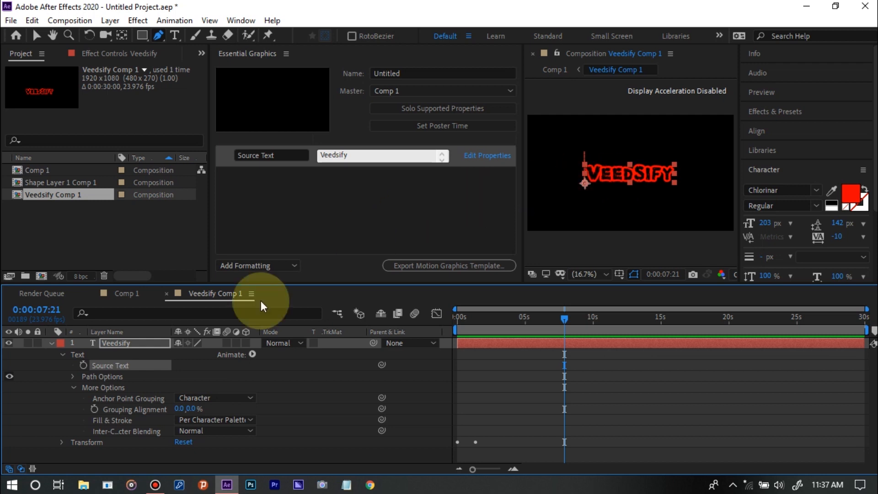
click(73, 376)
click(73, 376)
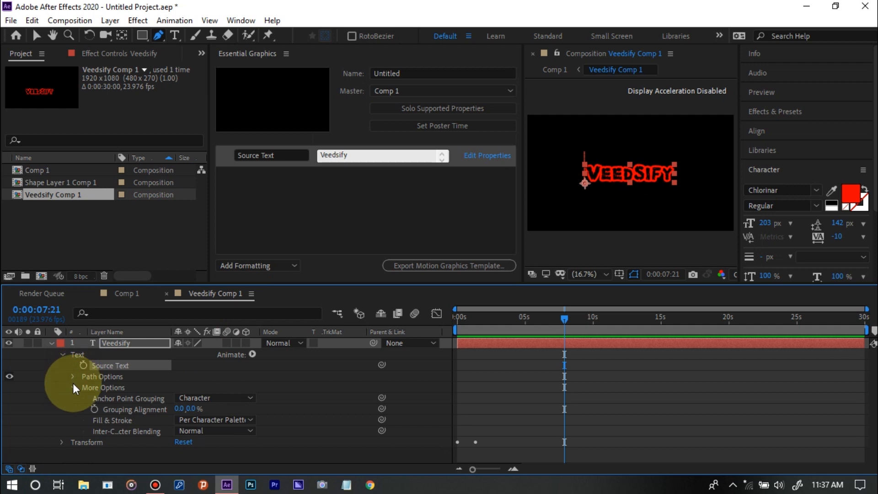
click(73, 384)
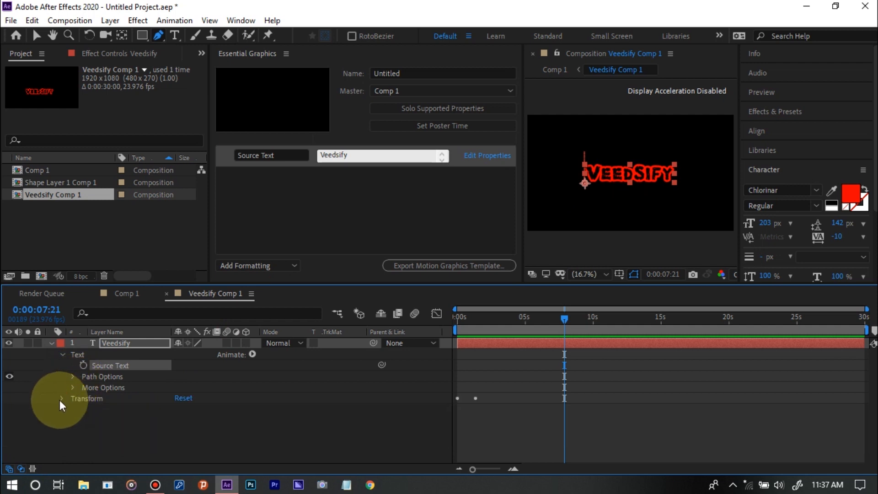
click(61, 399)
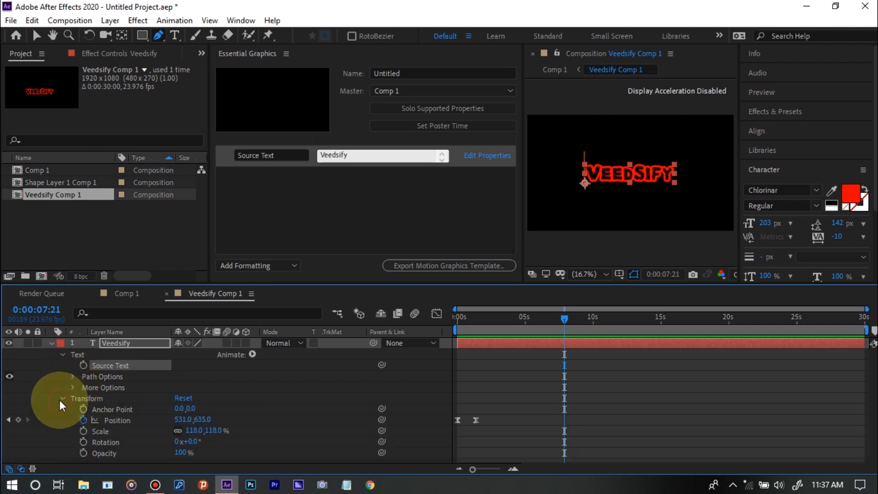
Try adding the Veedsify text's keyframed Position property to the Essential Graphics controls, and remove it from the list
click(113, 420)
drag(114, 420, 312, 227)
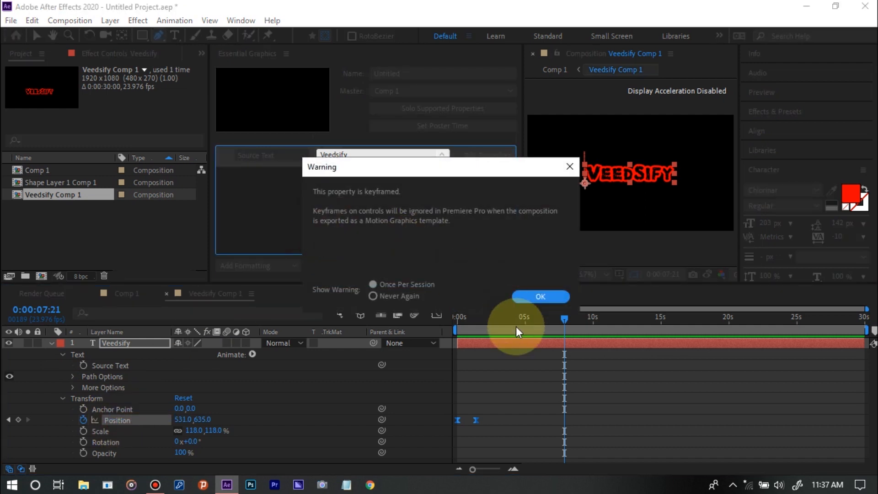
click(544, 293)
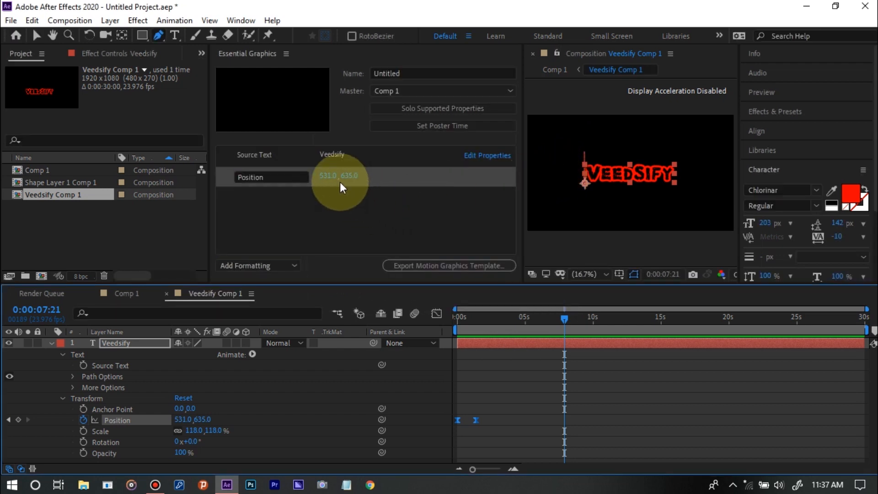
click(382, 185)
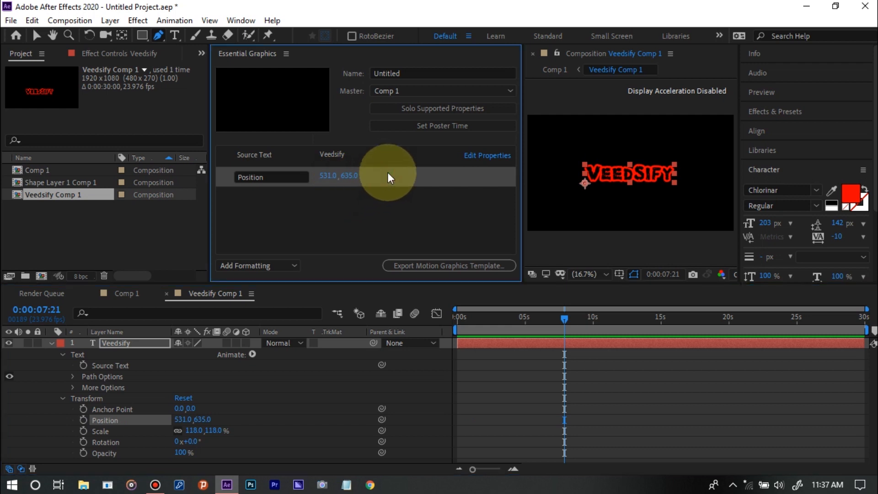
key(Delete)
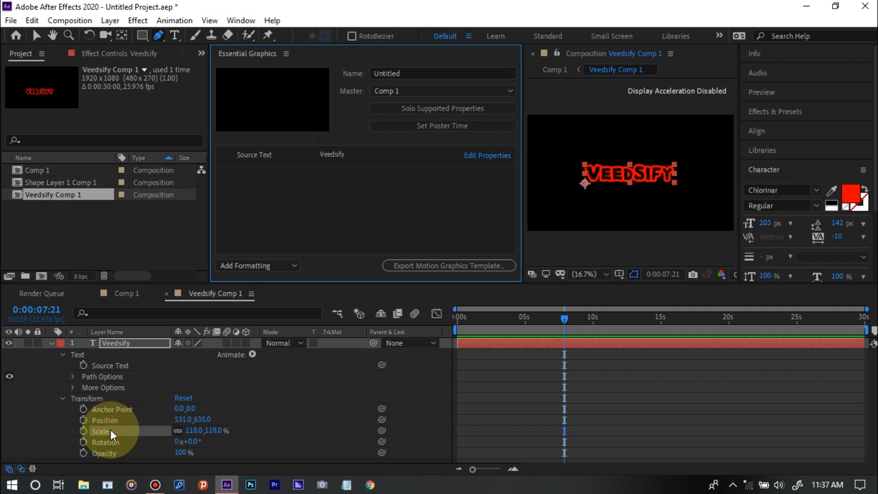
Add the Veedsify text's Scale, Rotation and Opacity to the Essential Graphics controls, and collapse its Transform group
drag(111, 429, 317, 240)
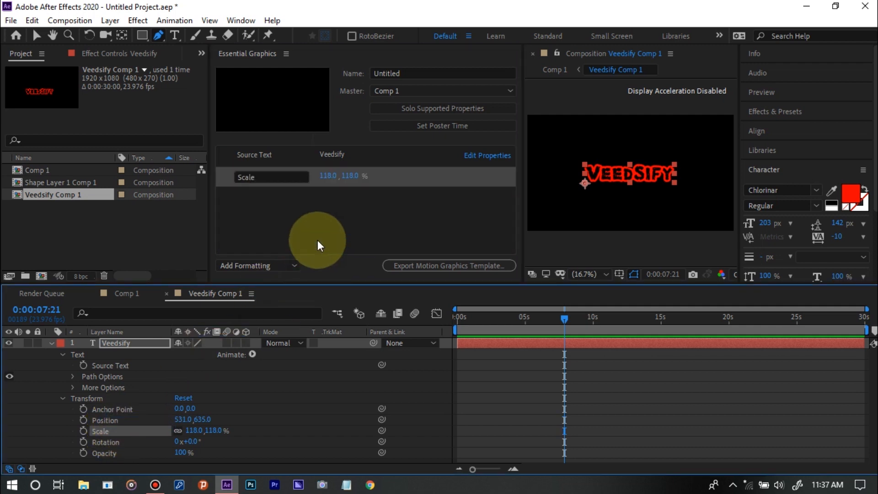
click(125, 443)
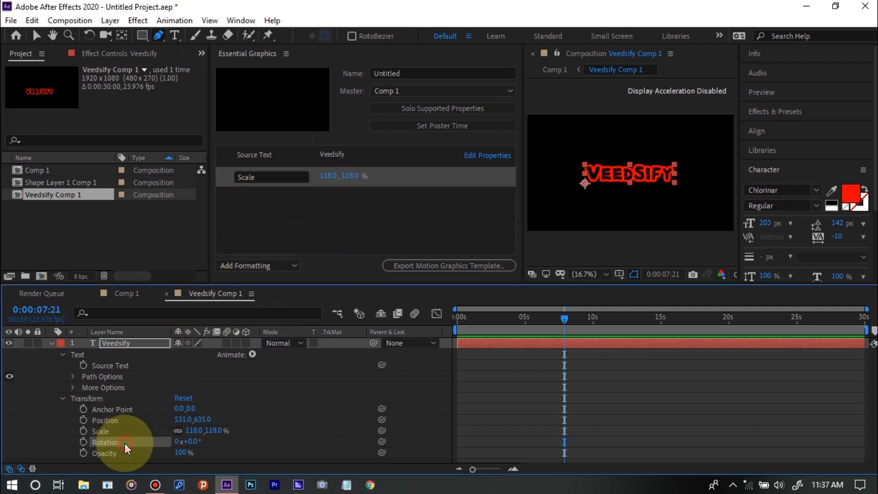
drag(125, 444, 333, 217)
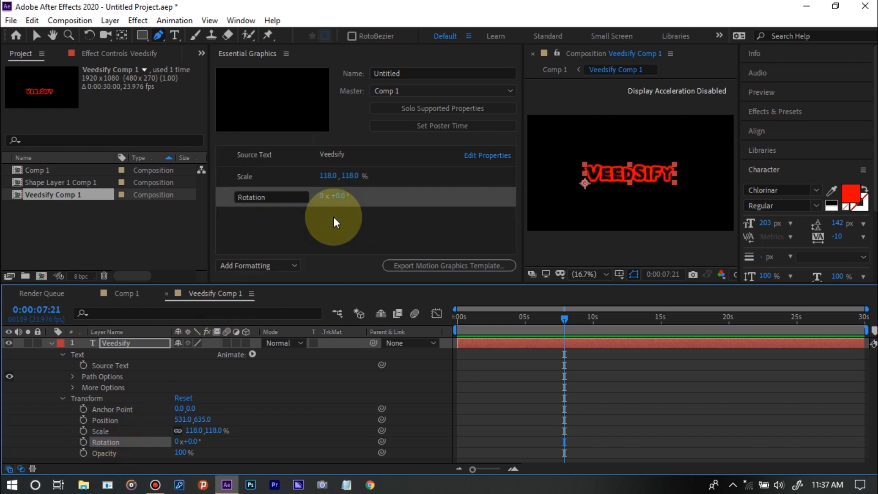
drag(110, 452, 291, 239)
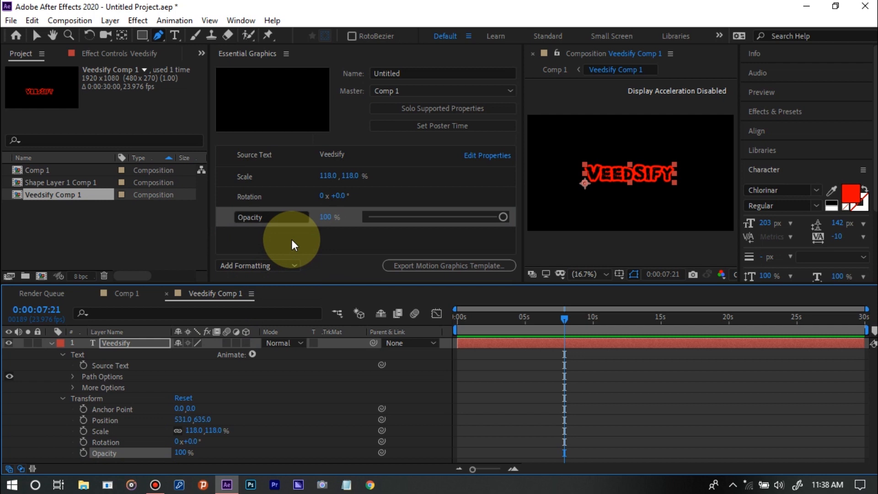
click(63, 399)
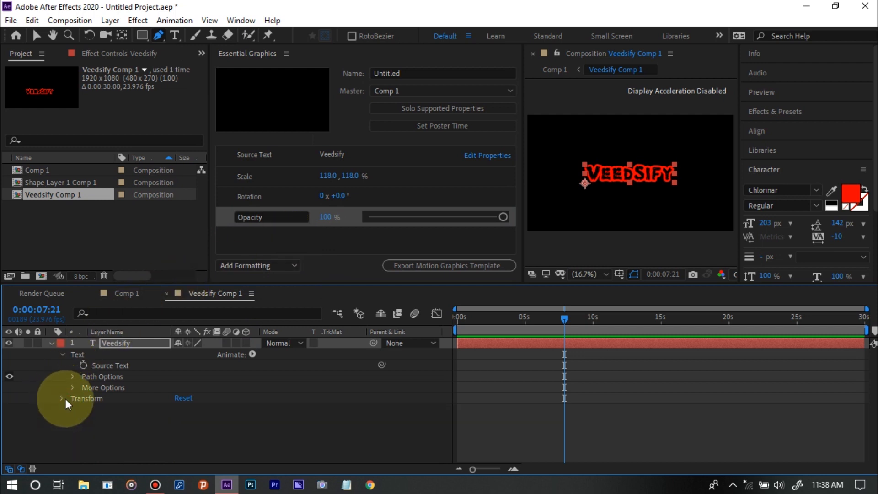
Open Shape Layer 1 Comp 1 from Comp 1 and add the rectangle's Stroke 1 Color to the Essential Graphics controls
click(128, 294)
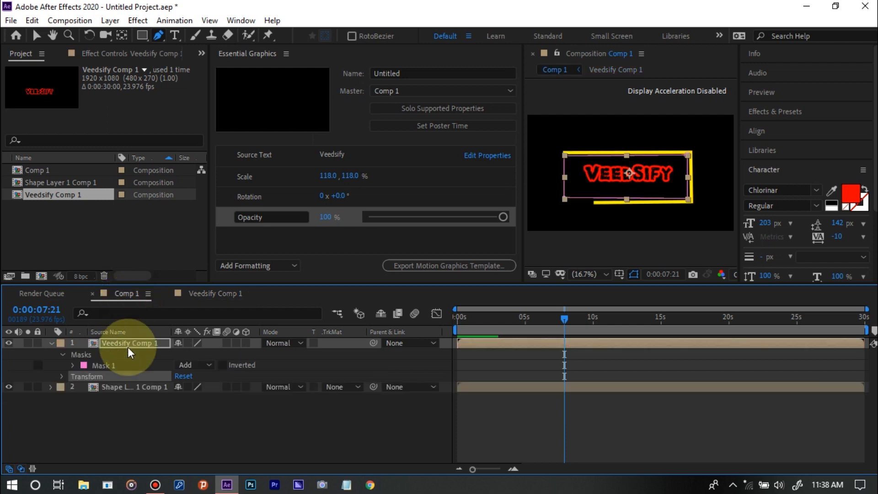
double_click(126, 388)
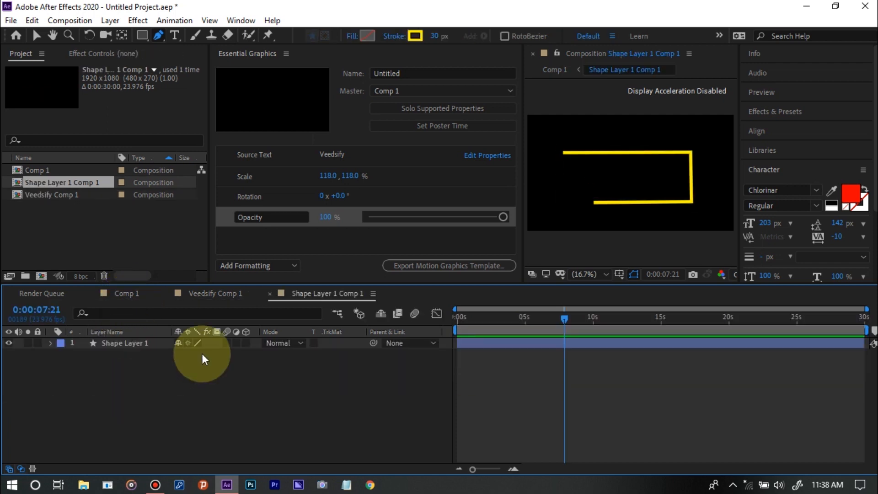
click(51, 342)
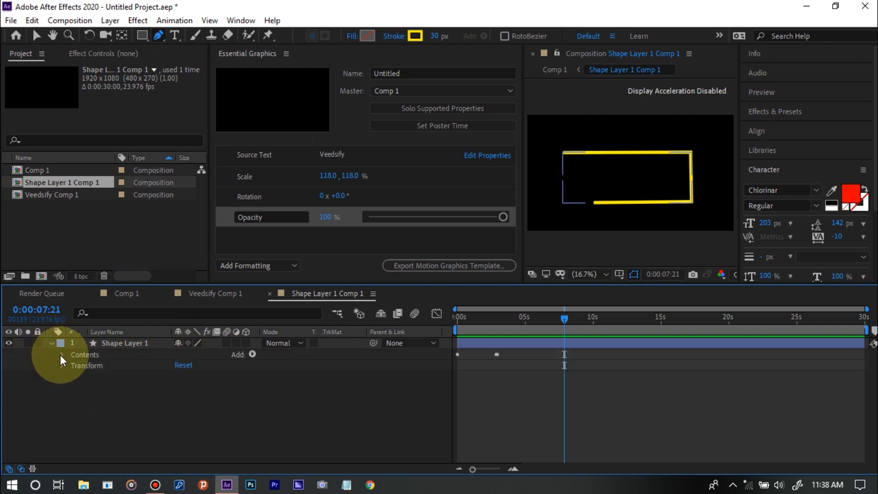
click(61, 355)
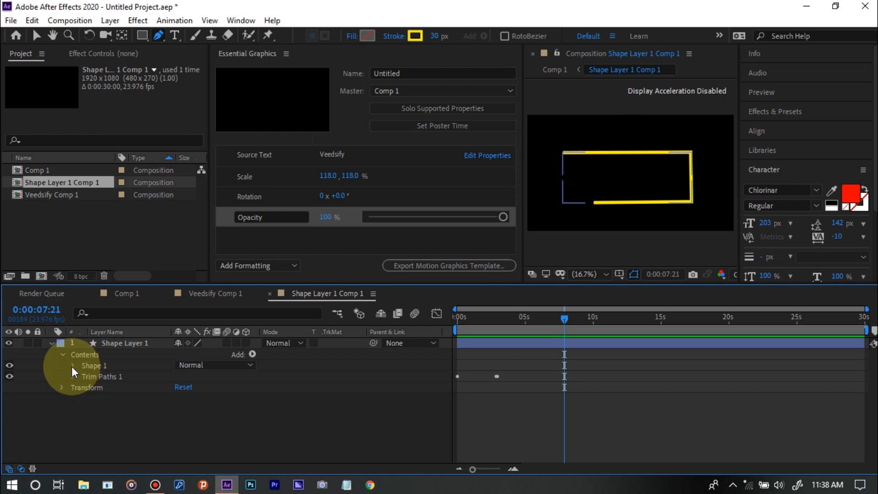
click(72, 365)
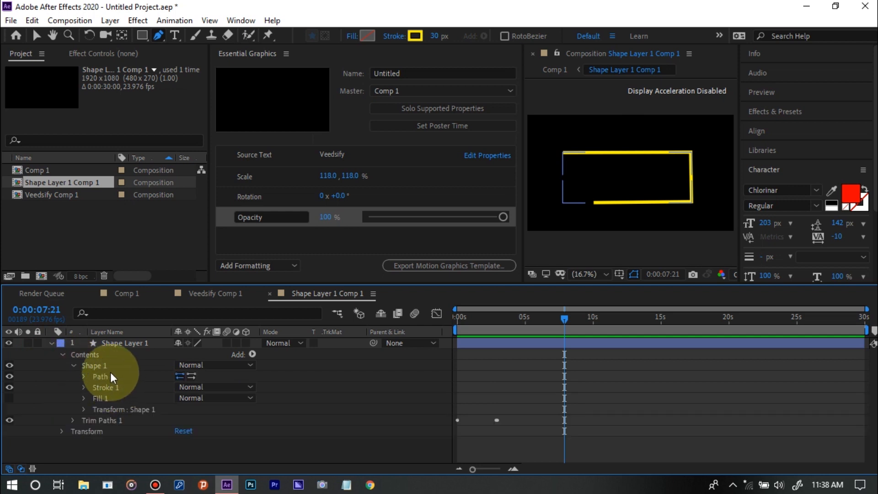
click(85, 376)
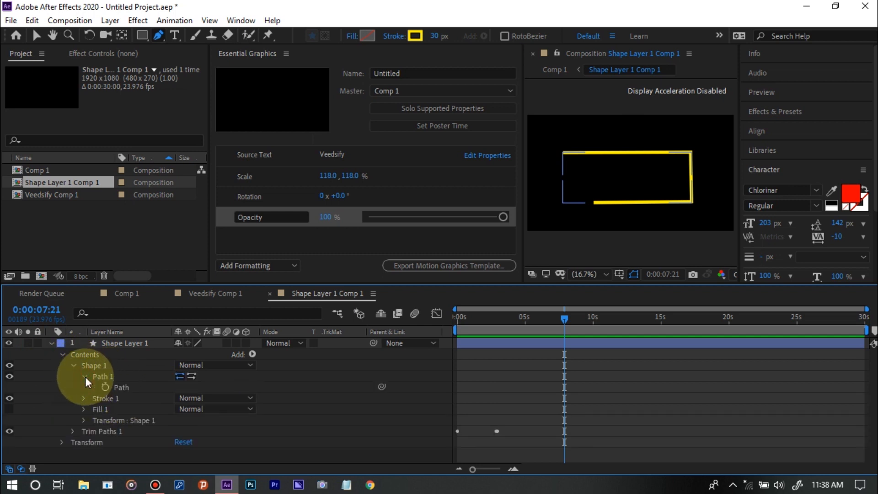
click(84, 402)
scroll(84, 402, down, 2)
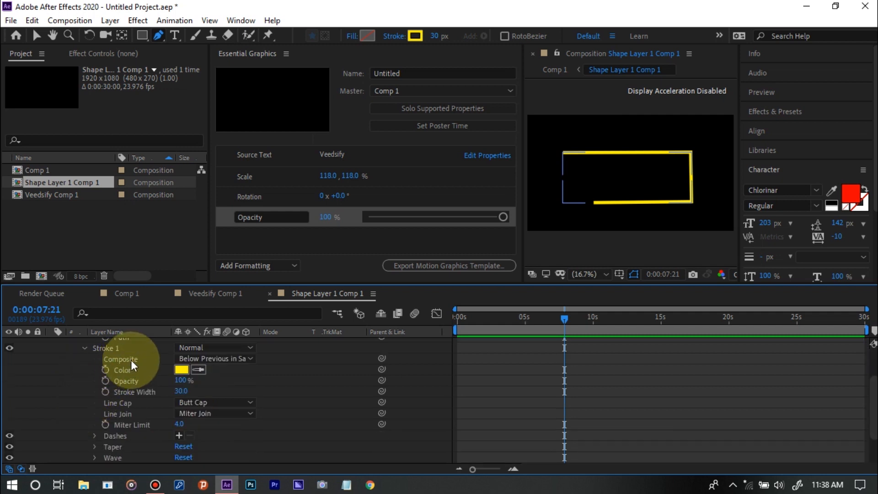
click(138, 370)
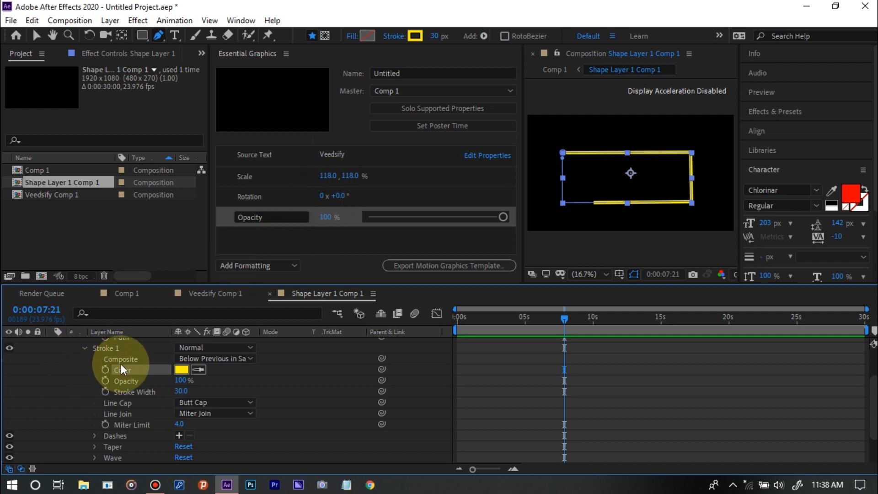
mouse_move(127, 369)
mouse_down()
mouse_move(184, 305)
mouse_move(280, 234)
mouse_up()
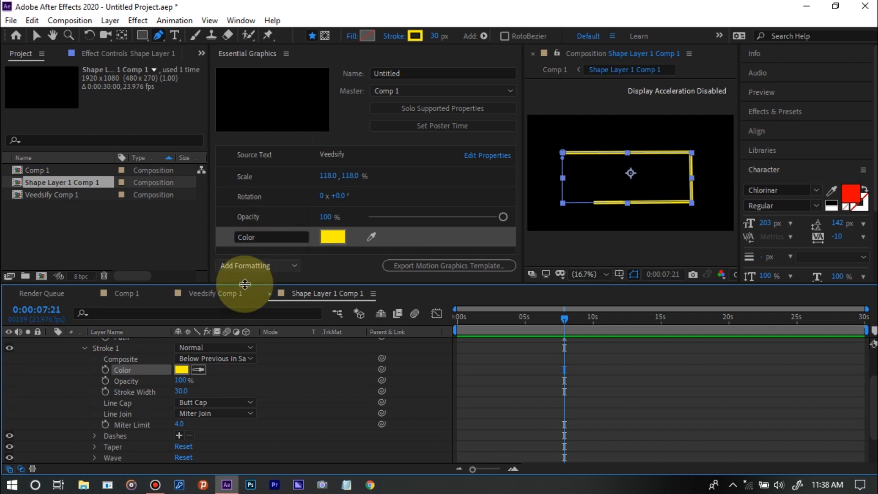
Add Stroke 1's Opacity, Stroke Width and Miter Limit to the Essential Graphics controls
click(157, 380)
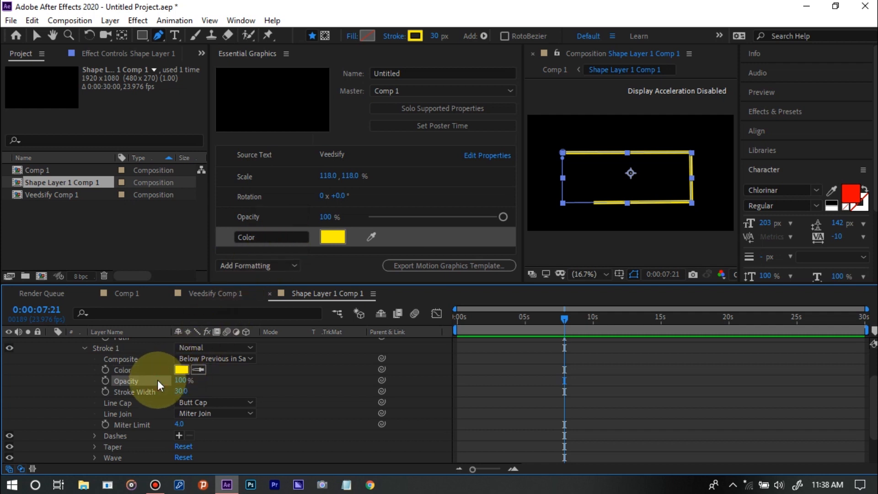
drag(157, 380, 295, 246)
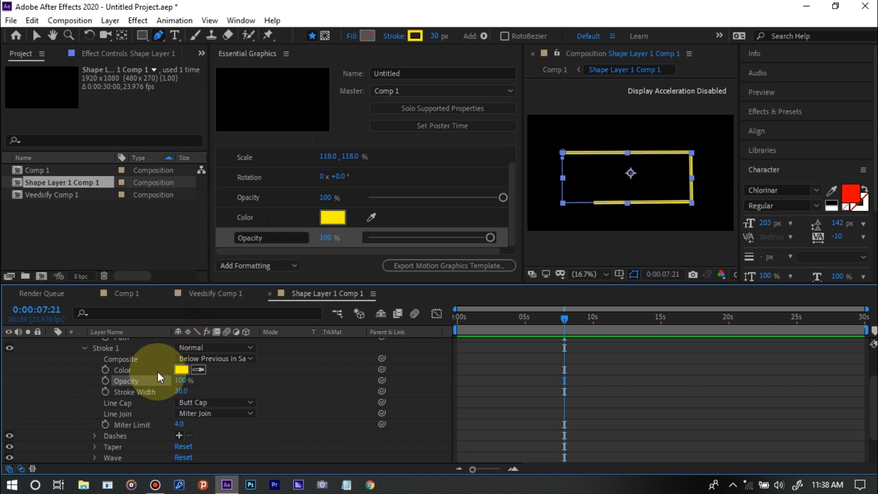
drag(147, 394, 320, 243)
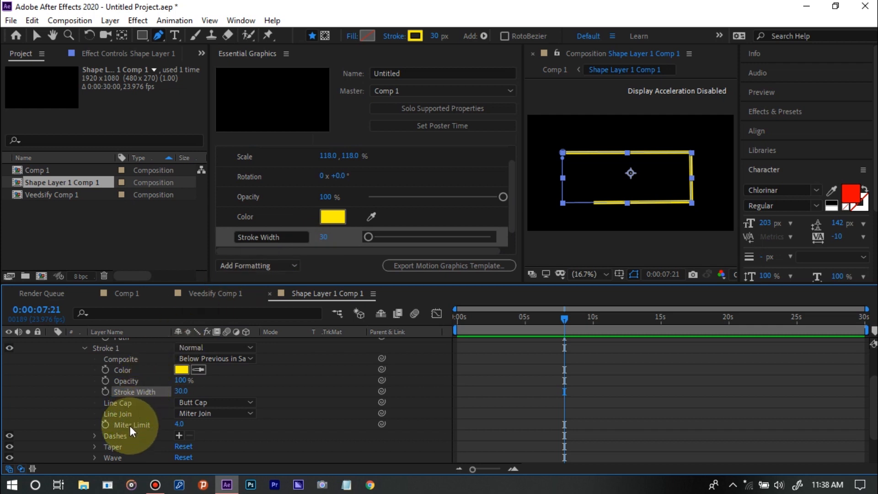
drag(130, 427, 321, 246)
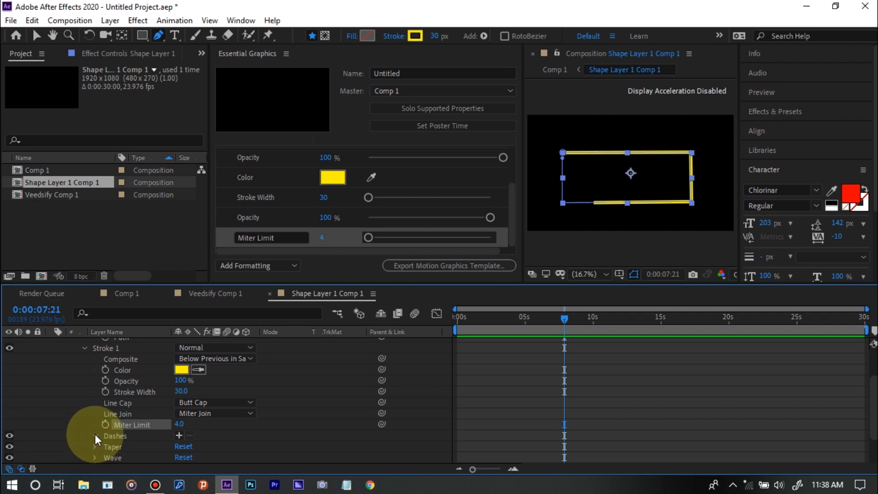
Add the rectangle's Fill 1 Color to the Essential Graphics controls, and expand the Trim Paths 1 properties
click(85, 347)
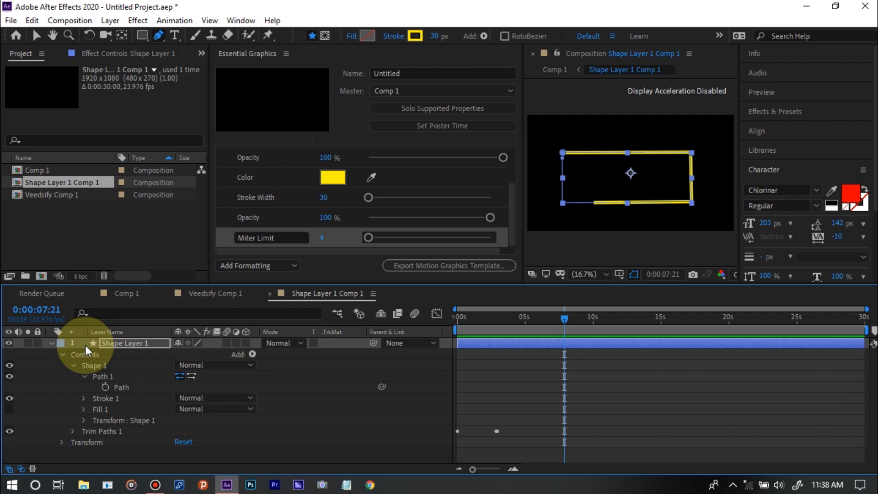
click(86, 375)
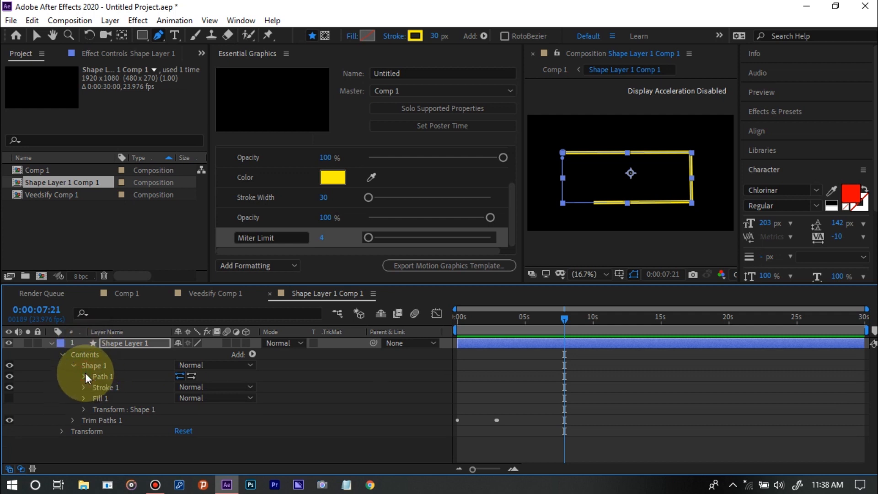
click(84, 397)
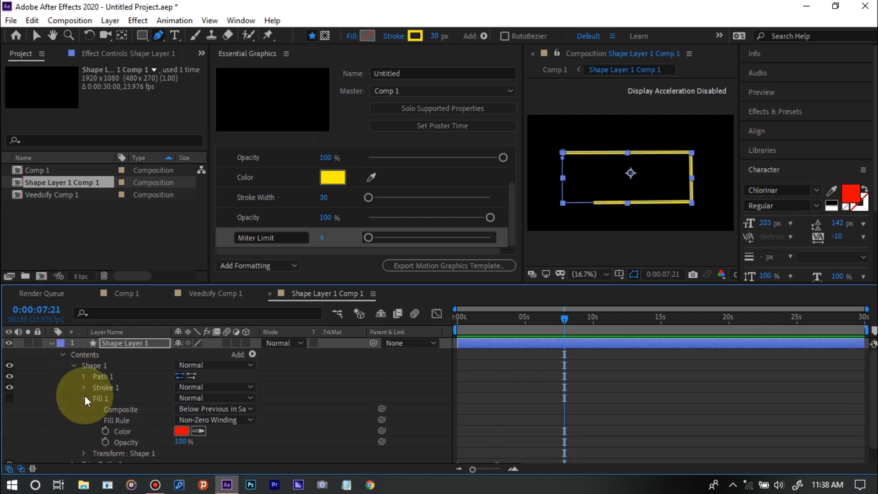
drag(133, 428, 307, 247)
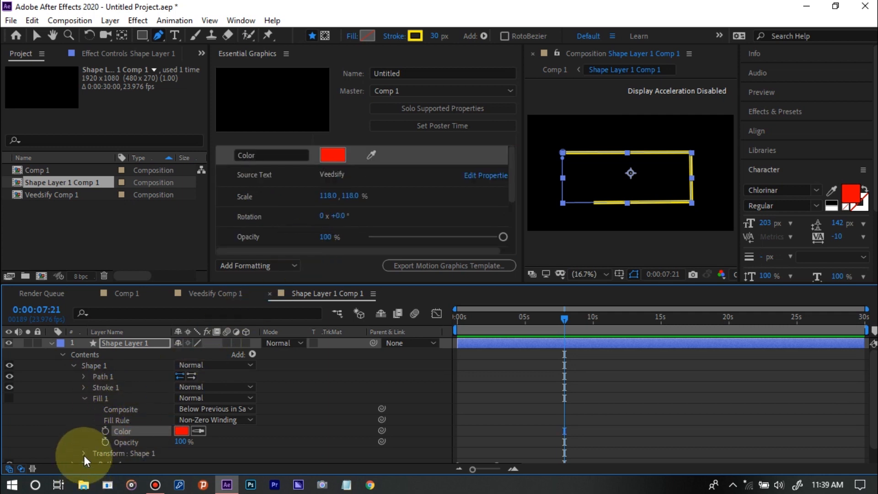
click(83, 396)
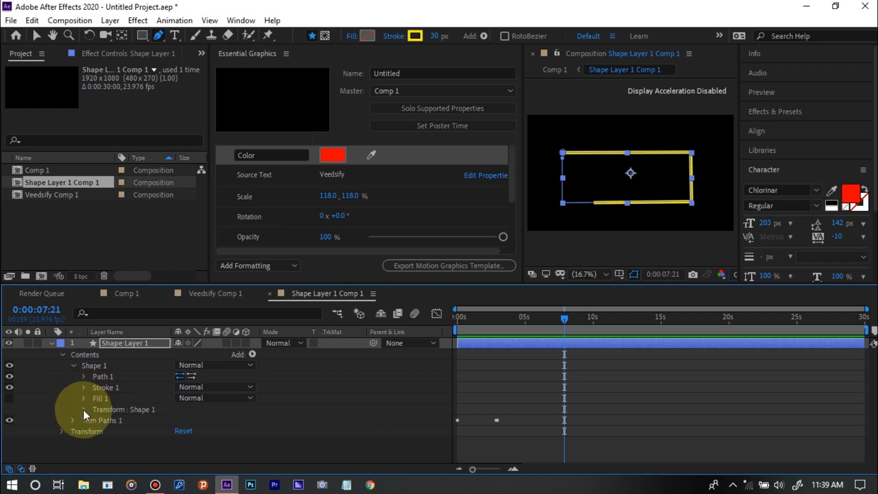
click(73, 420)
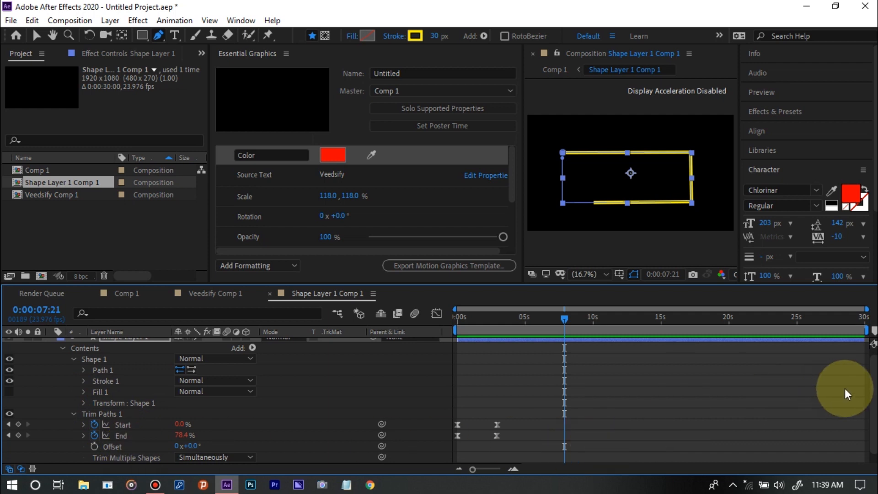
scroll(872, 402, down, 1)
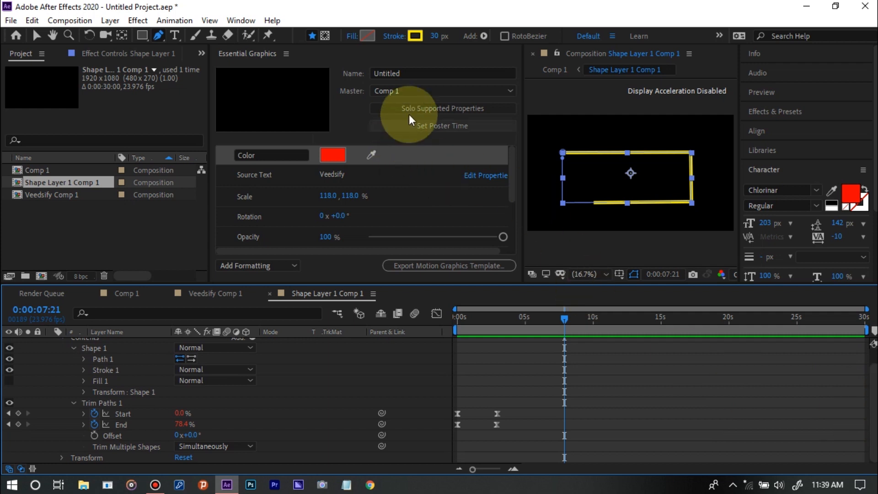
Name the motion graphics template Veedsify
click(413, 73)
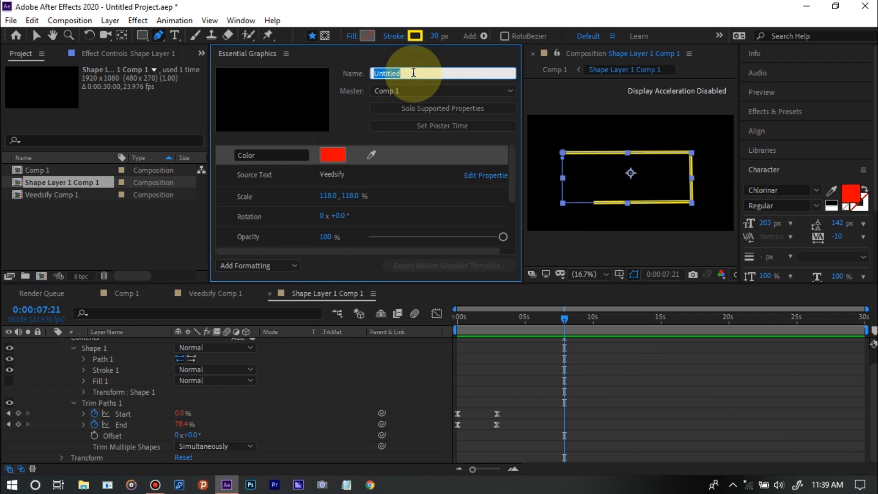
text(Veed)
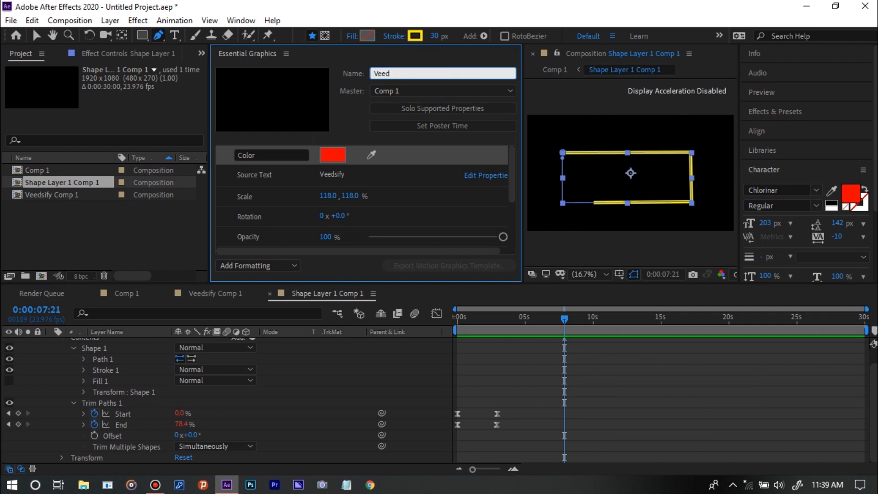
text(sify)
click(349, 119)
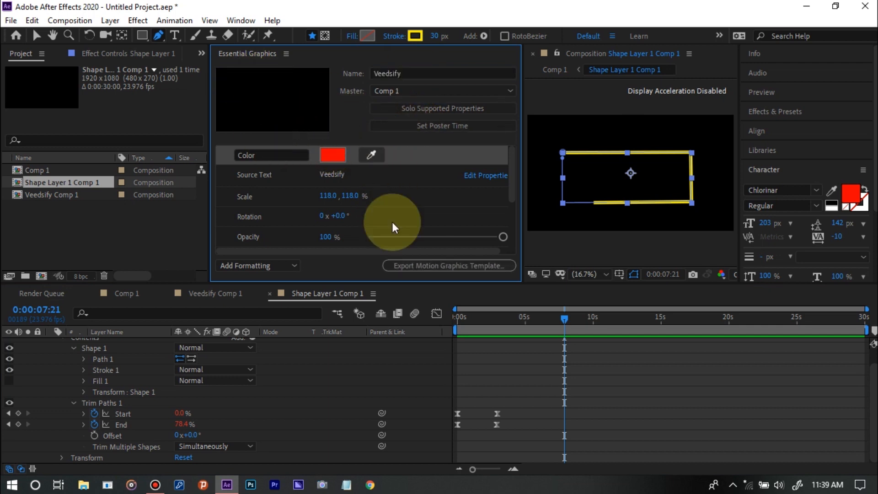
Start exporting the motion graphics template and save the project as Veedsify Mogrt
click(397, 270)
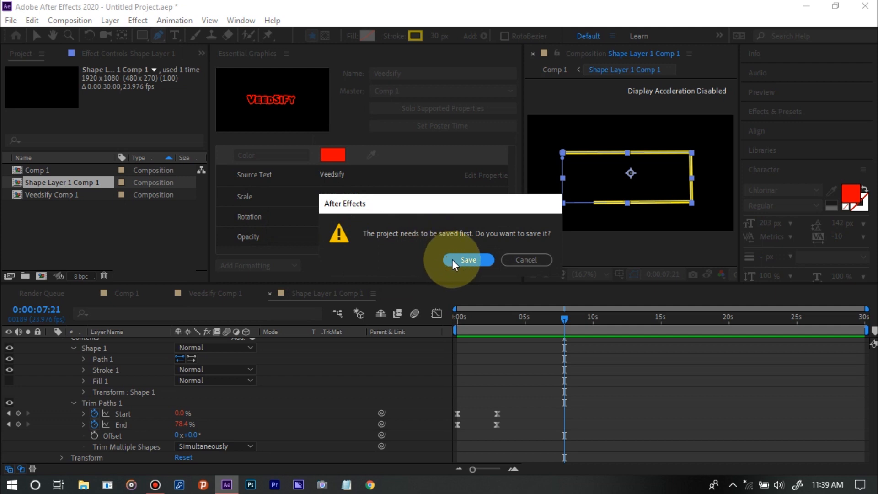
click(452, 260)
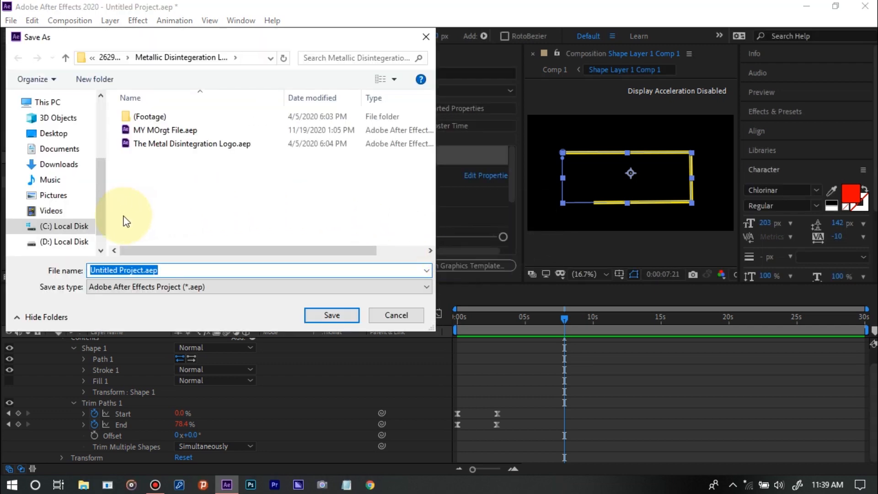
text(Veed)
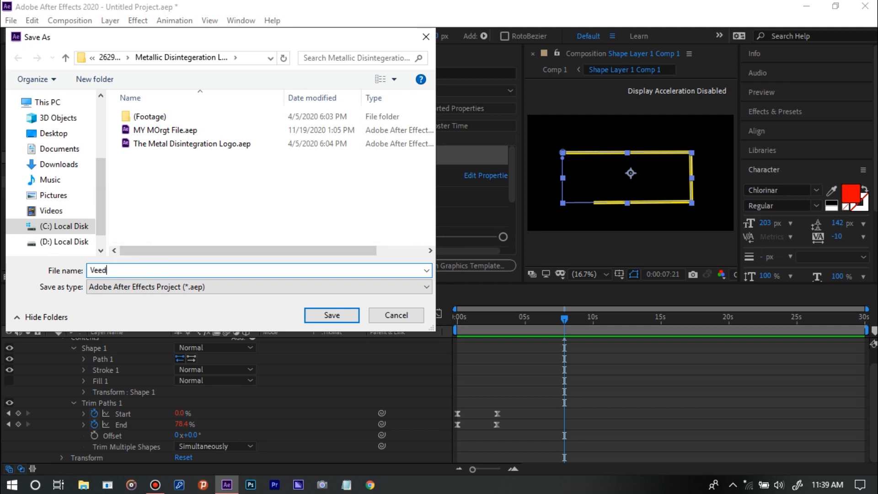
text(sify Mrogrt)
click(332, 315)
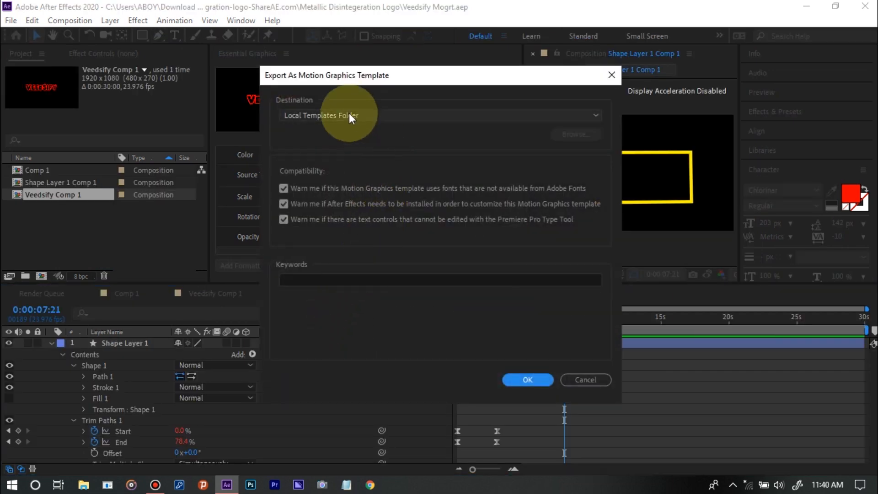
Try Local Drive as the export destination for the motion graphics template
click(338, 116)
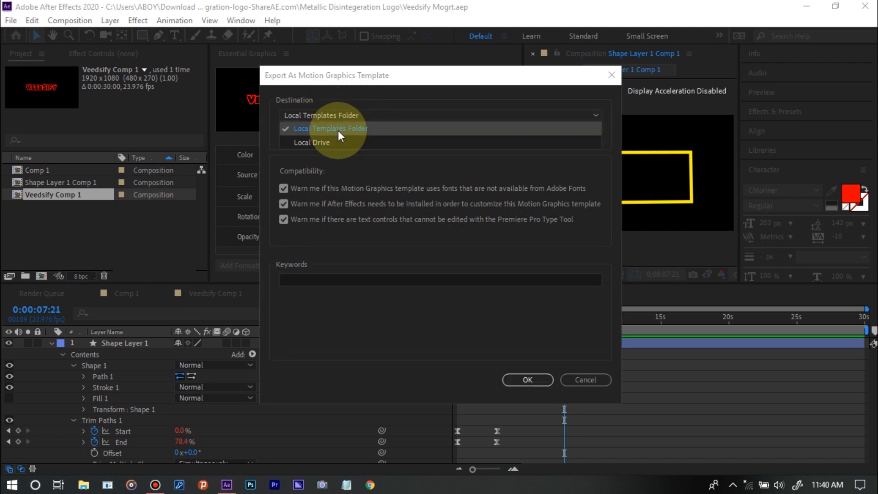
click(338, 129)
click(338, 115)
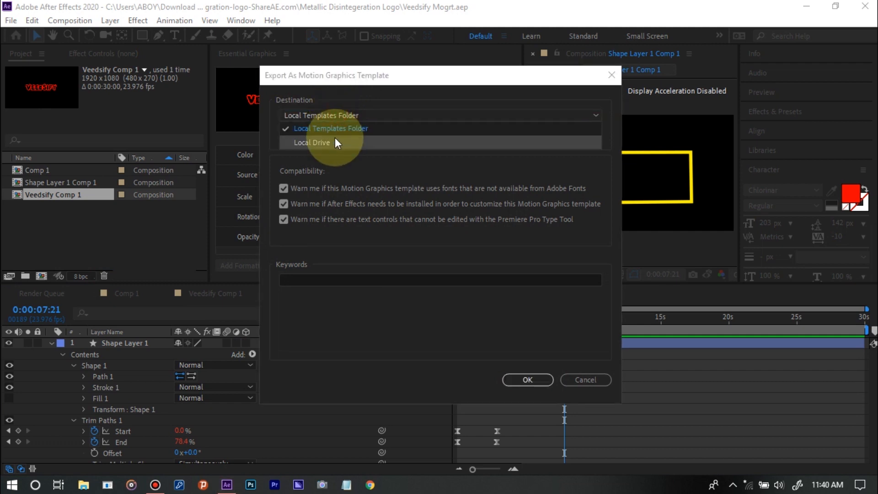
click(335, 142)
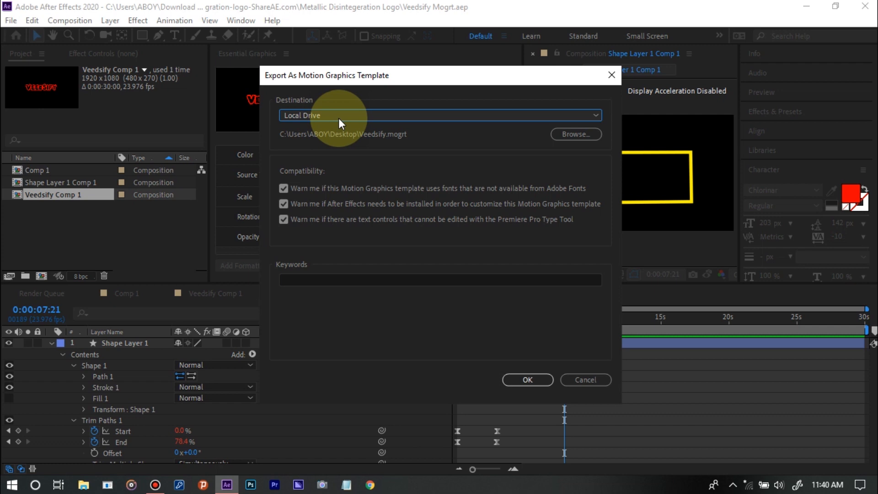
click(338, 118)
click(338, 118)
Export the motion graphics template to the Local Templates Folder, accepting the font that is not synced from Adobe
click(338, 118)
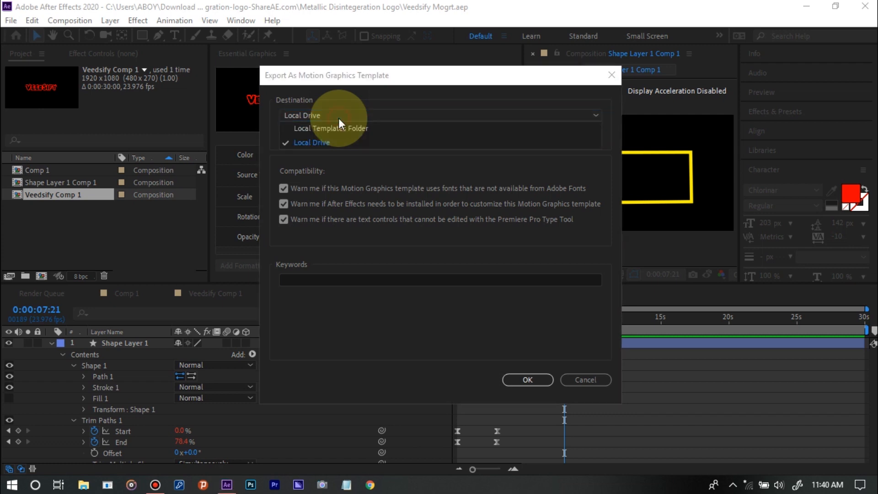
click(338, 130)
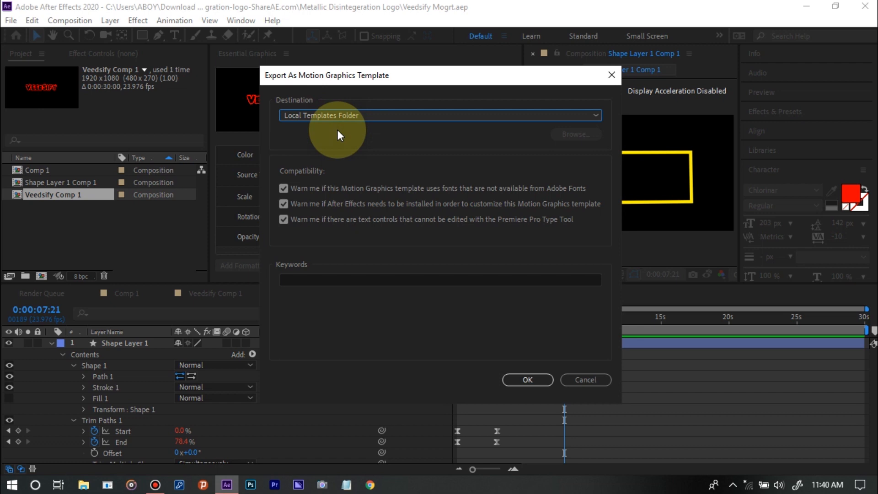
click(516, 380)
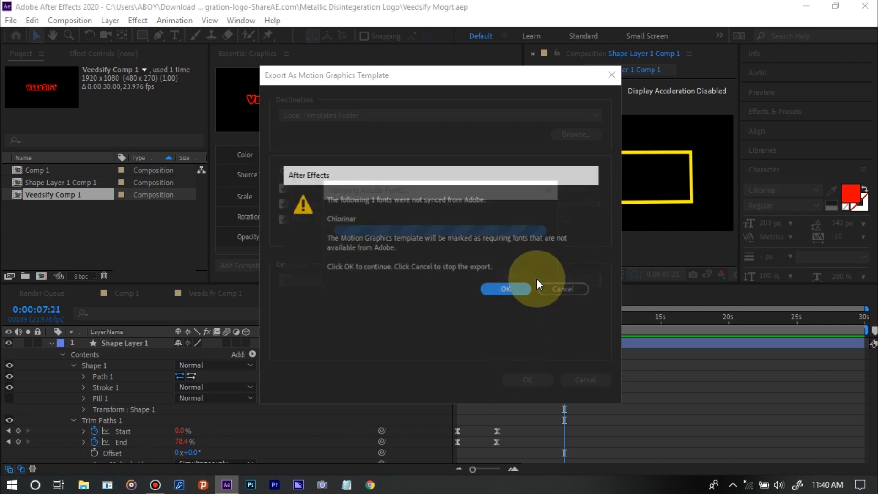
click(505, 288)
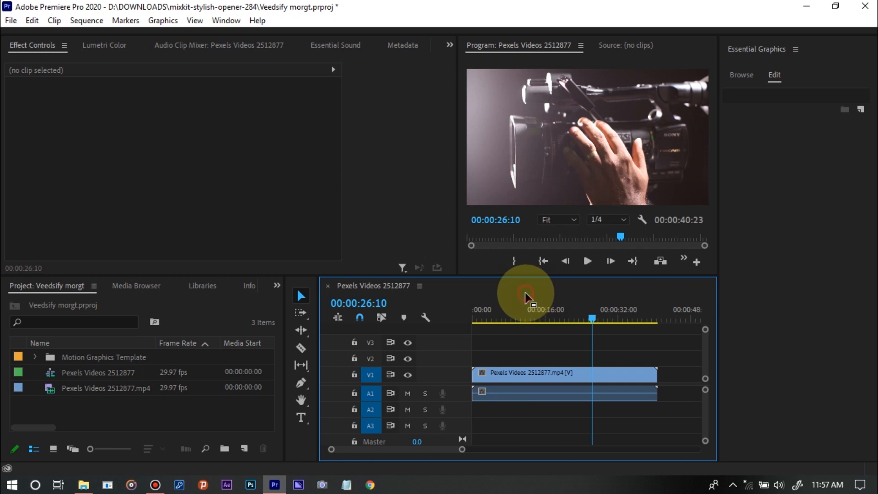
In Premiere Pro, place the Veedsify template on track V2 at the start of the sequence and preview its animation
click(503, 314)
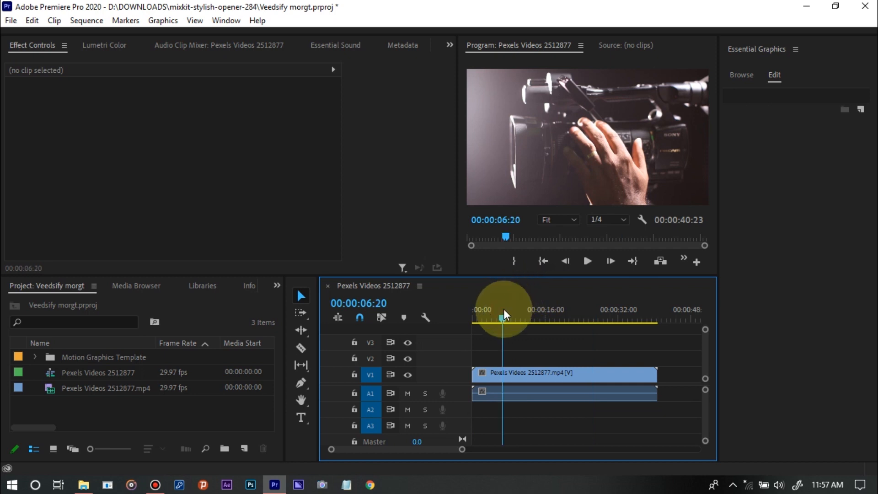
drag(504, 314, 447, 311)
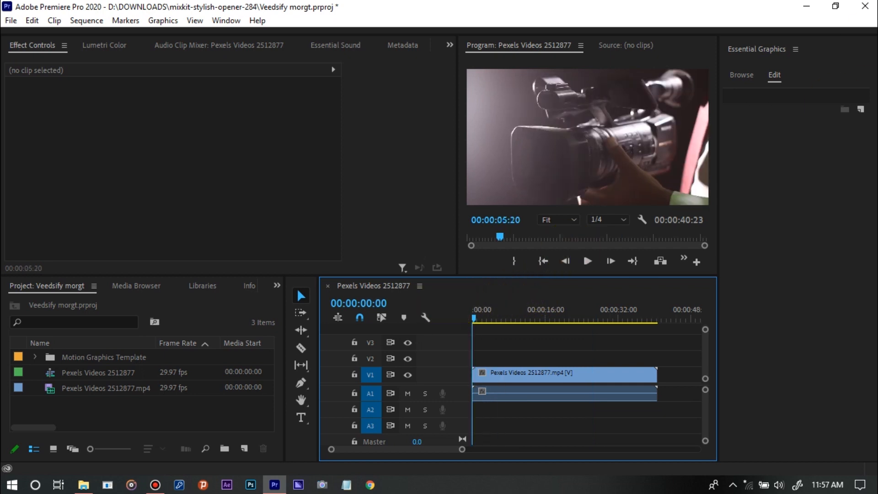
click(743, 75)
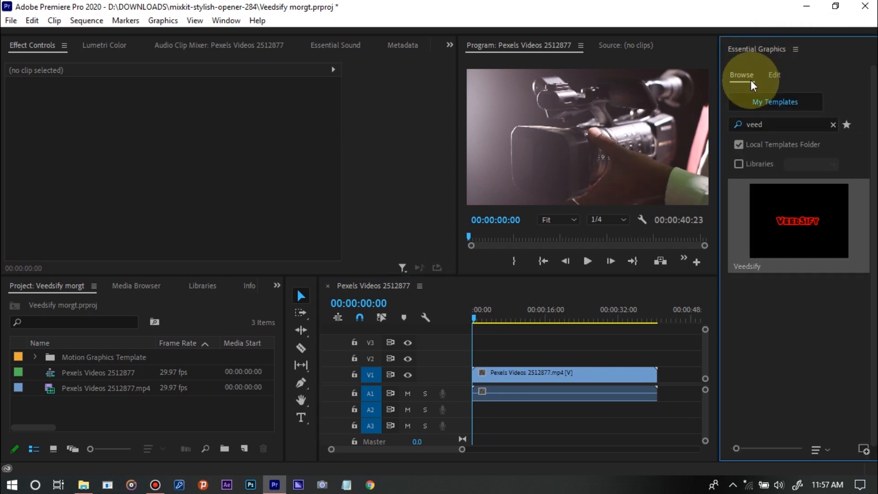
mouse_move(792, 203)
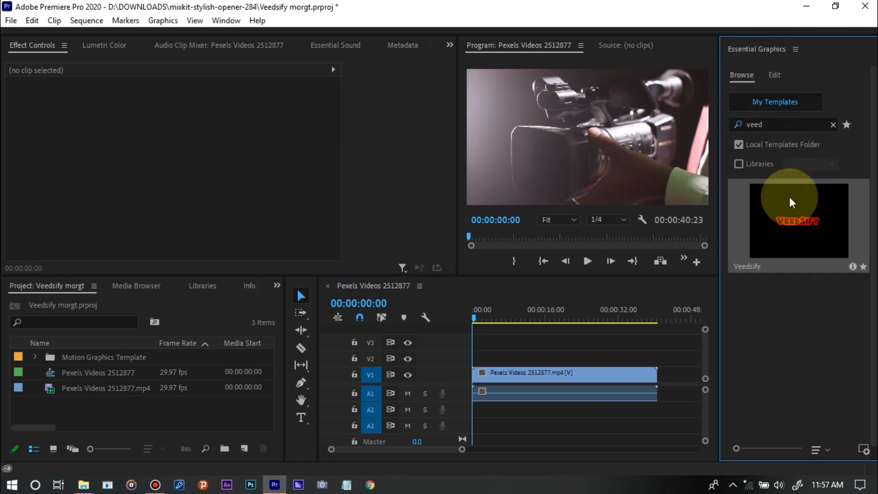
drag(792, 203, 792, 218)
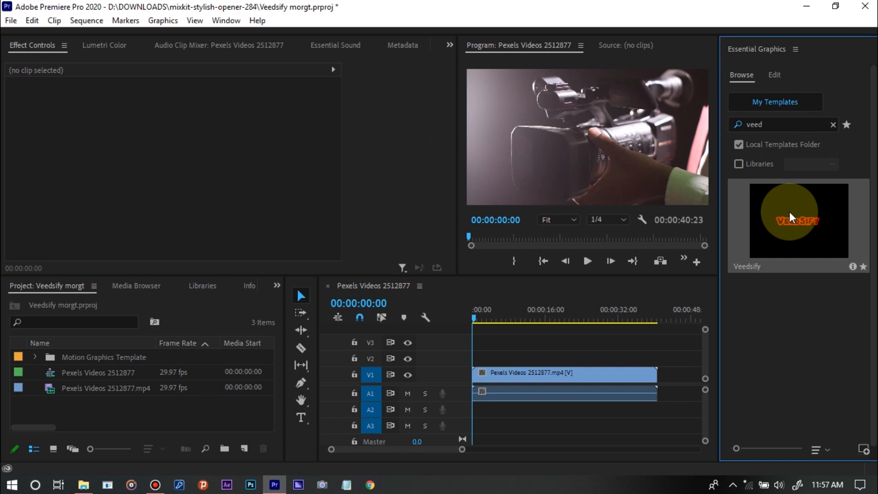
drag(792, 217, 462, 353)
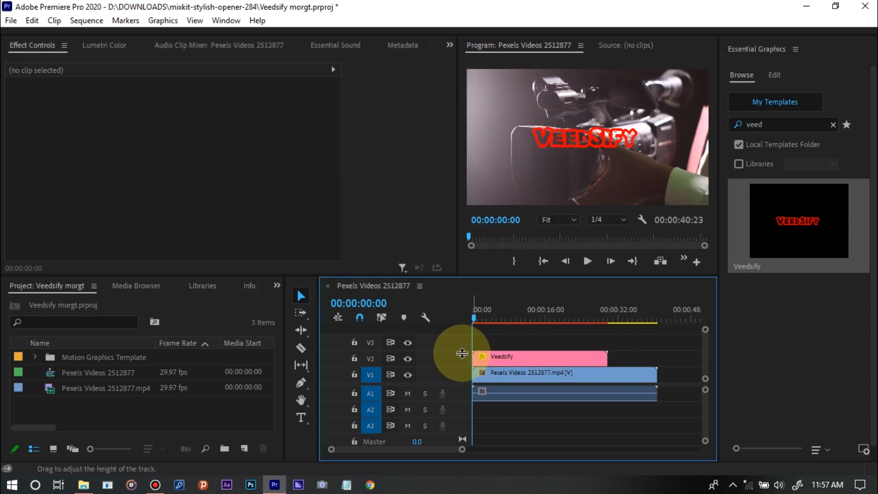
key(space)
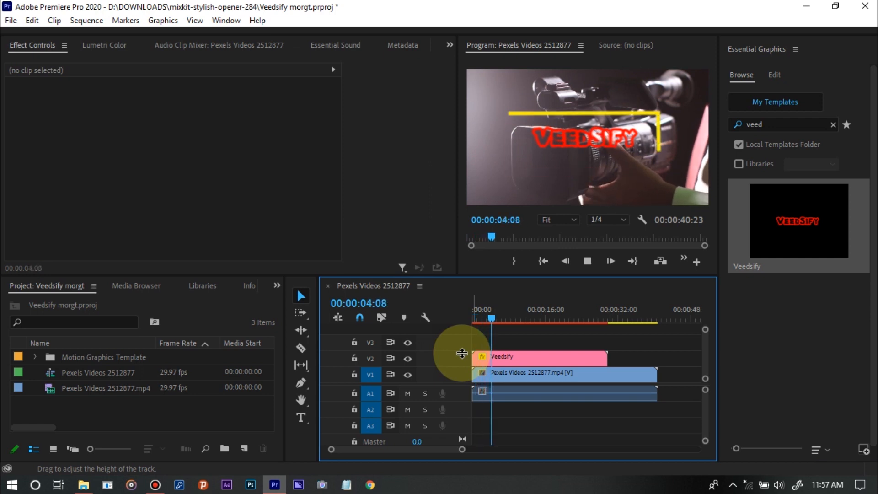
key(space)
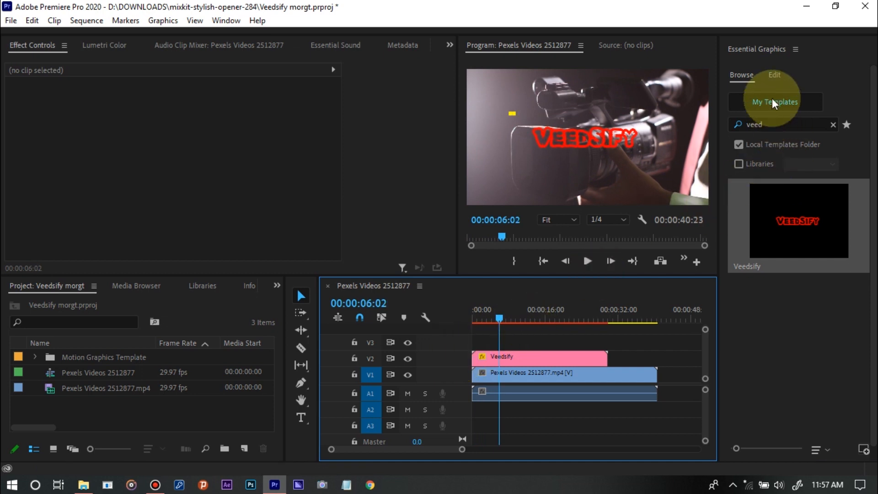
With the playhead at 00:00:10:27, set the Veedsify clip's red Color control to blue 2400FF
click(774, 76)
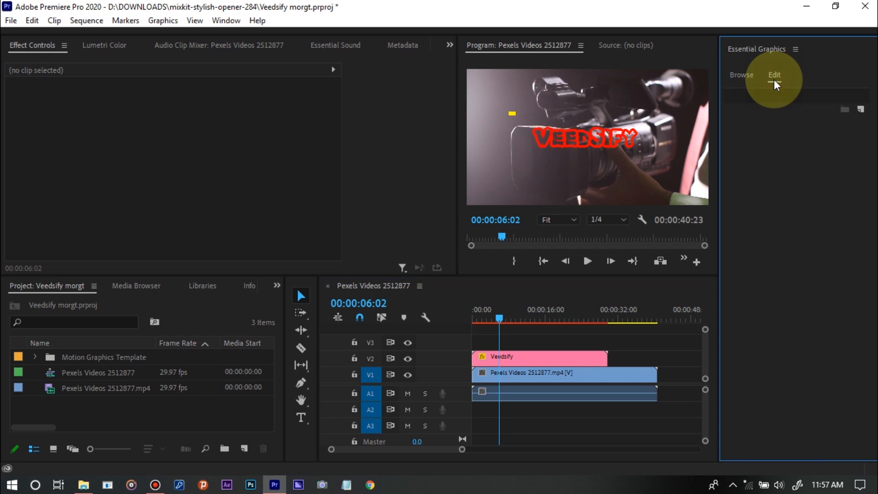
click(543, 358)
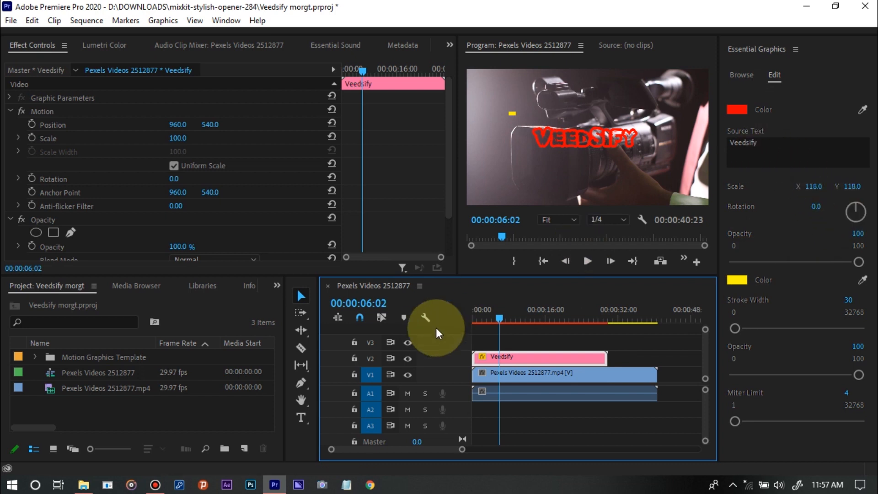
click(522, 316)
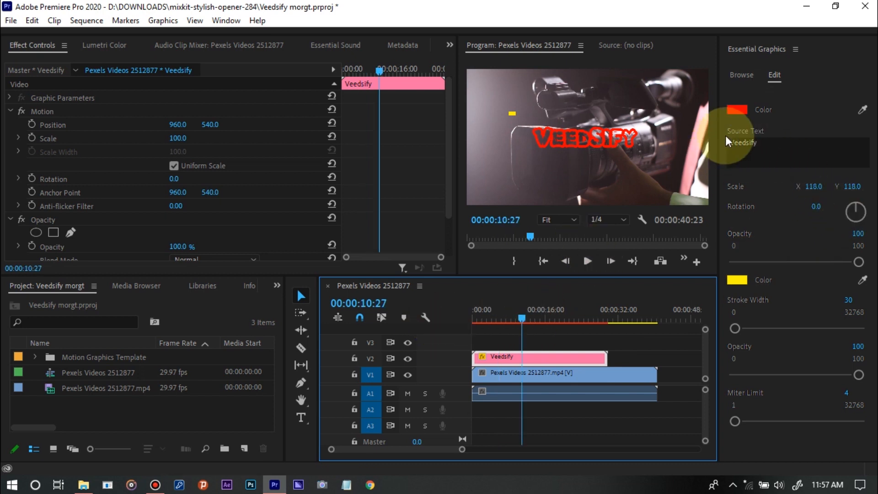
click(741, 111)
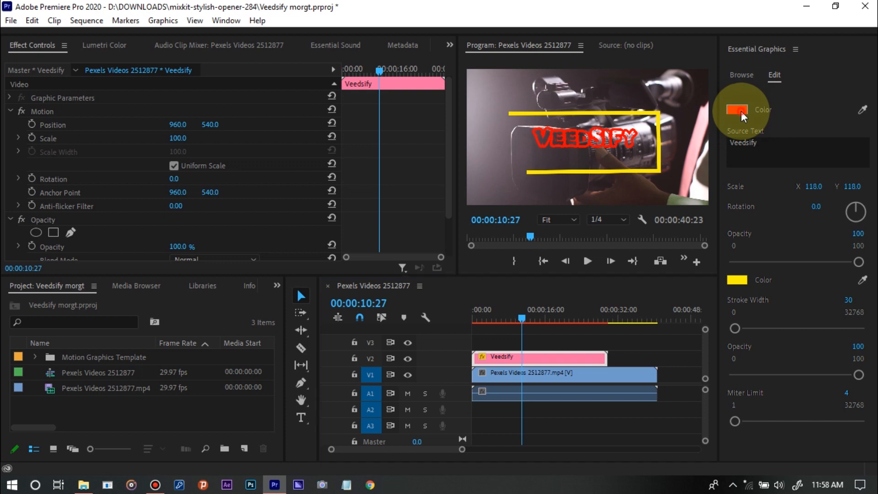
drag(361, 281, 357, 294)
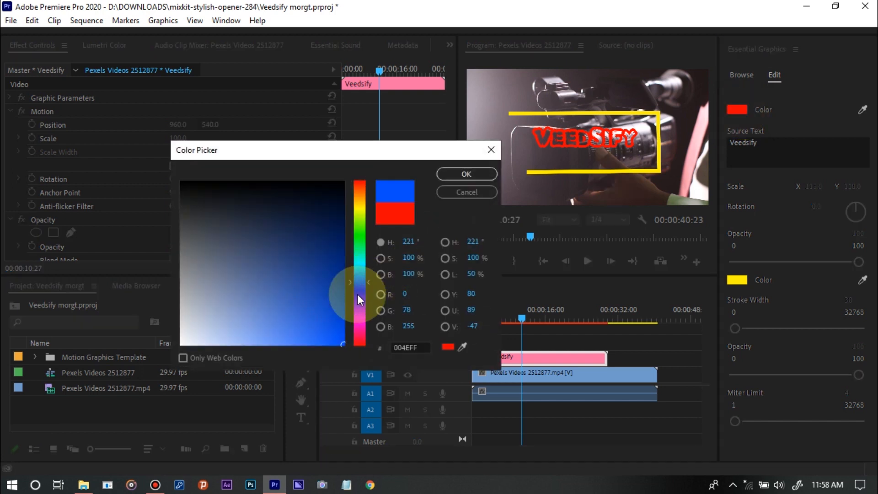
click(465, 174)
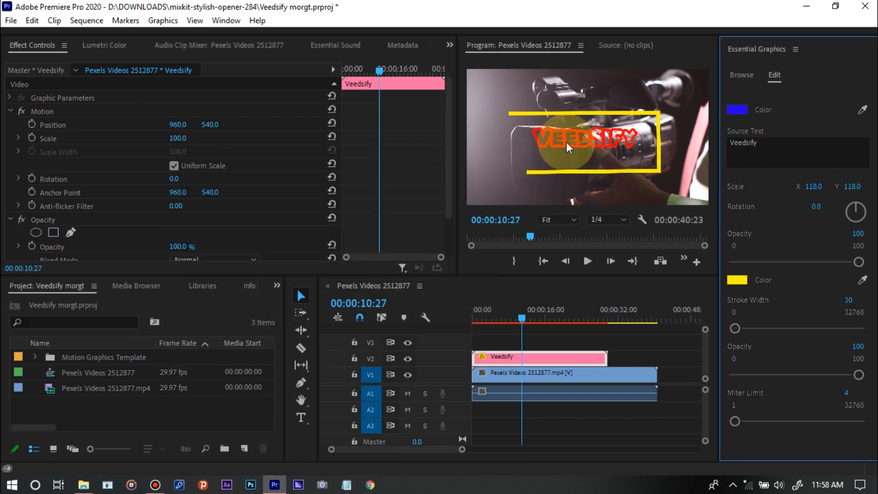
Replace the Veedsify graphic's source text with "Pewdiepie"
click(750, 142)
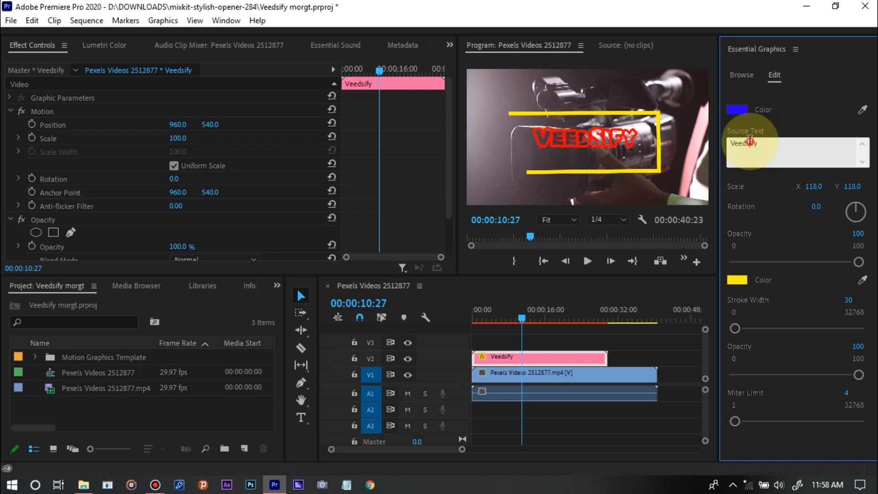
double_click(750, 142)
text(Pew)
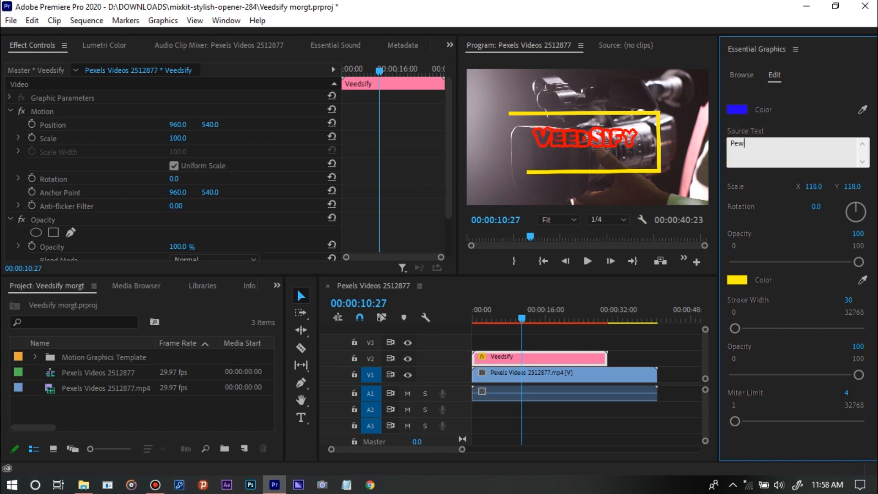
text(diepie)
click(805, 82)
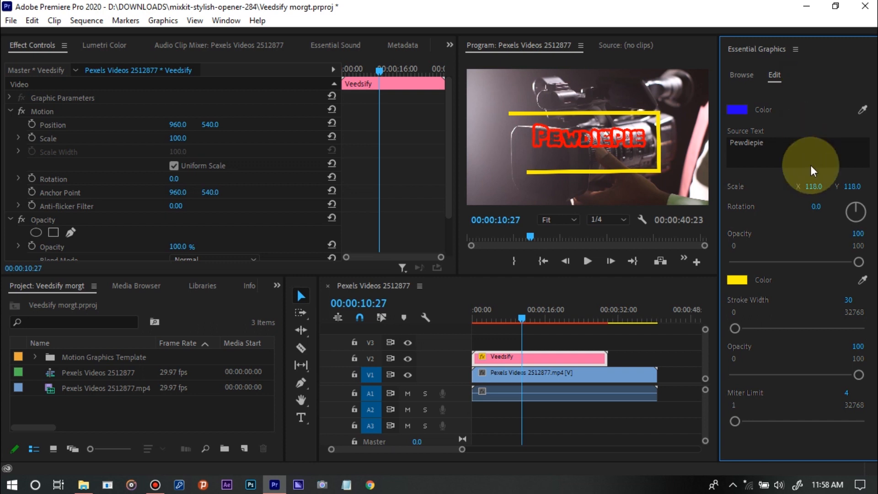
Scale the Pewdiepie title to 105 on X and Y, and test its opacity at 49 before restoring it to 100
mouse_move(813, 186)
mouse_down()
mouse_move(768, 187)
mouse_move(819, 187)
mouse_up()
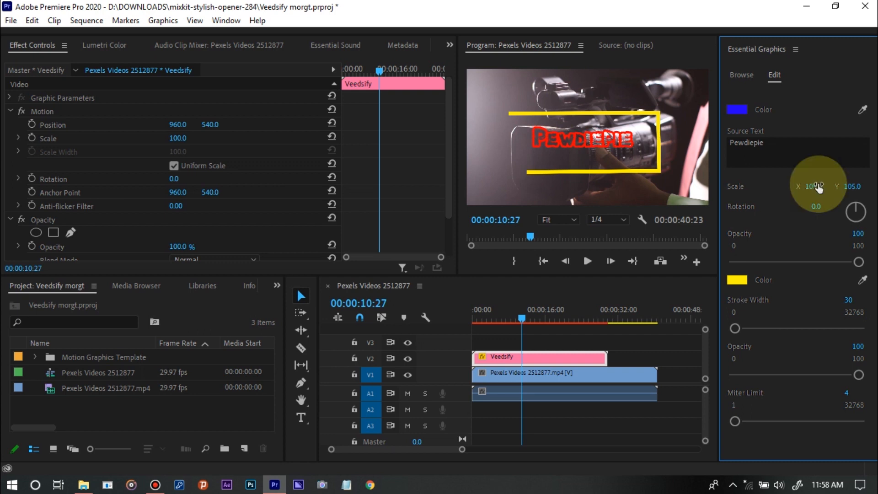
click(794, 262)
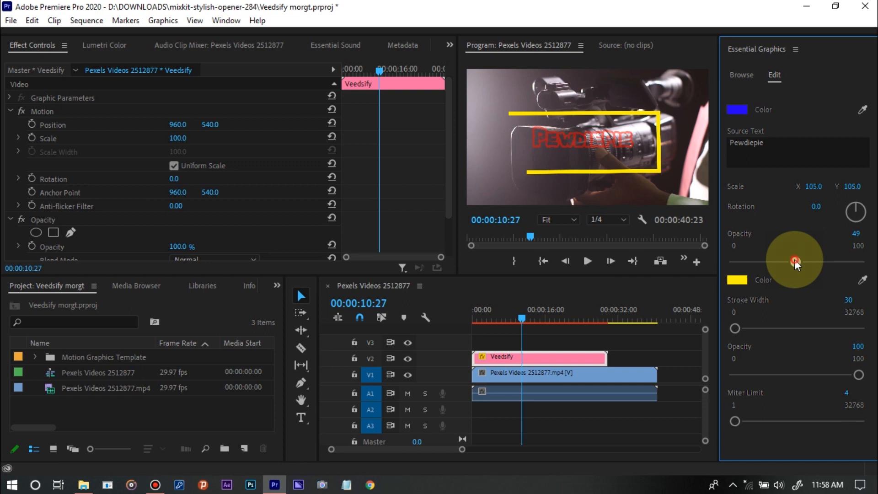
drag(794, 262, 864, 261)
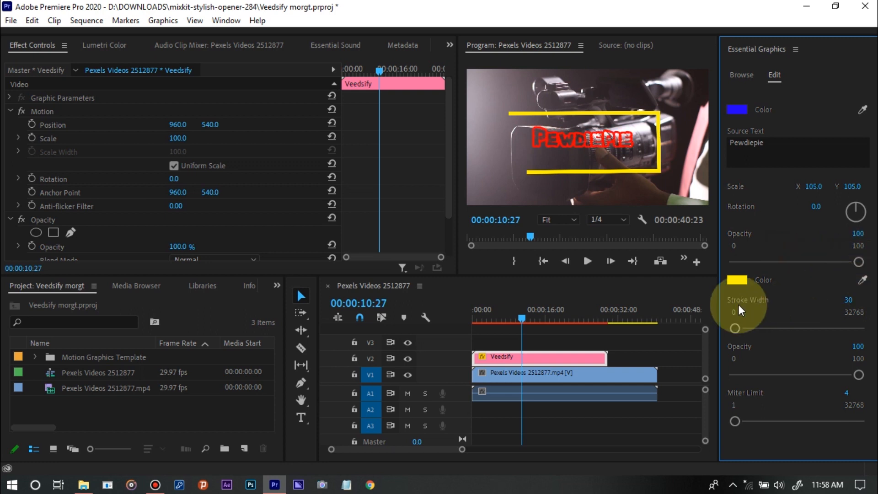
Set the rectangle outline's yellow Color control to green 00FF00
click(736, 279)
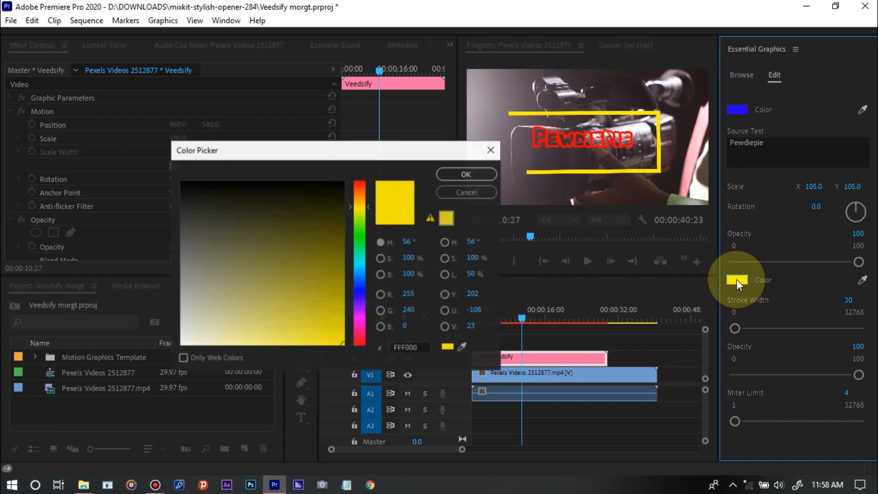
click(358, 287)
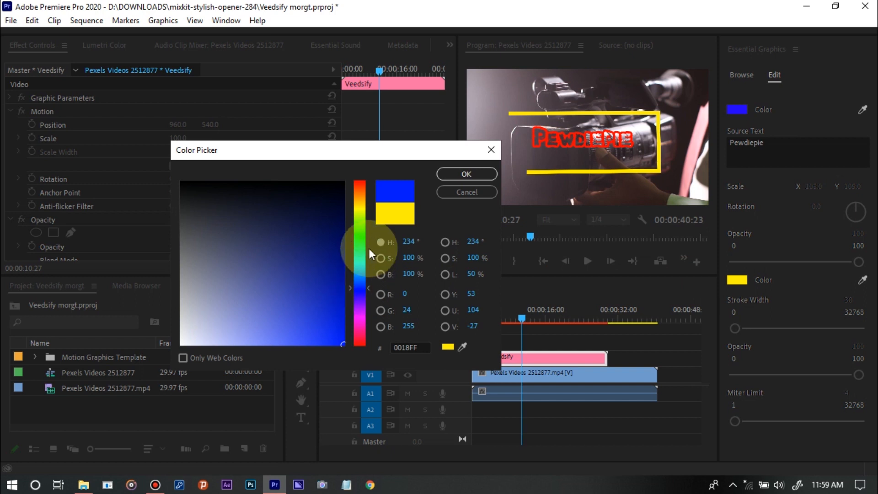
click(360, 235)
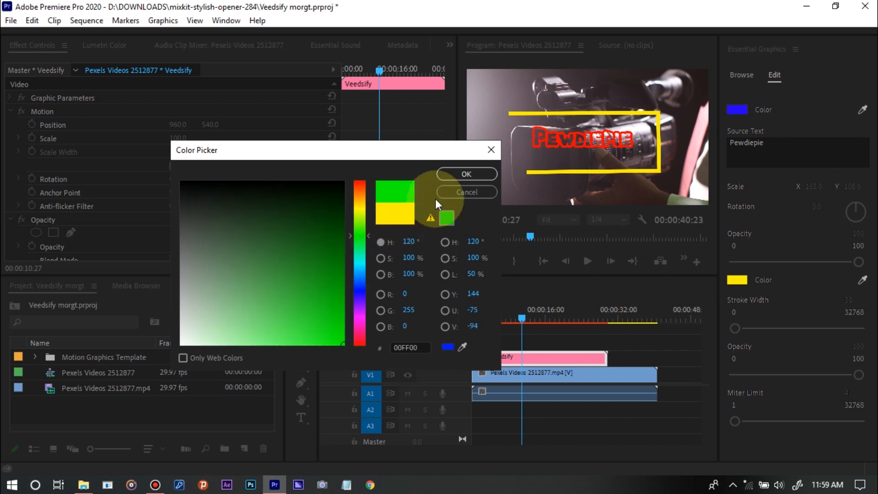
click(443, 176)
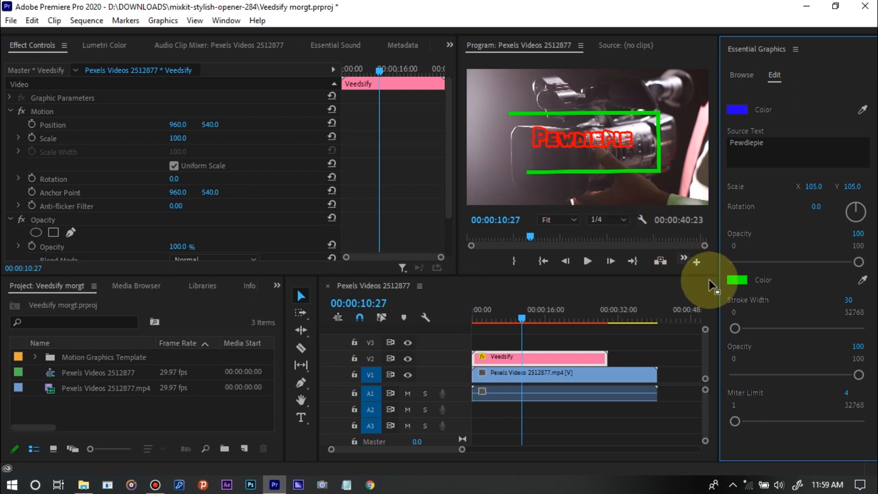
Set the rectangle outline's stroke width to 40
click(839, 326)
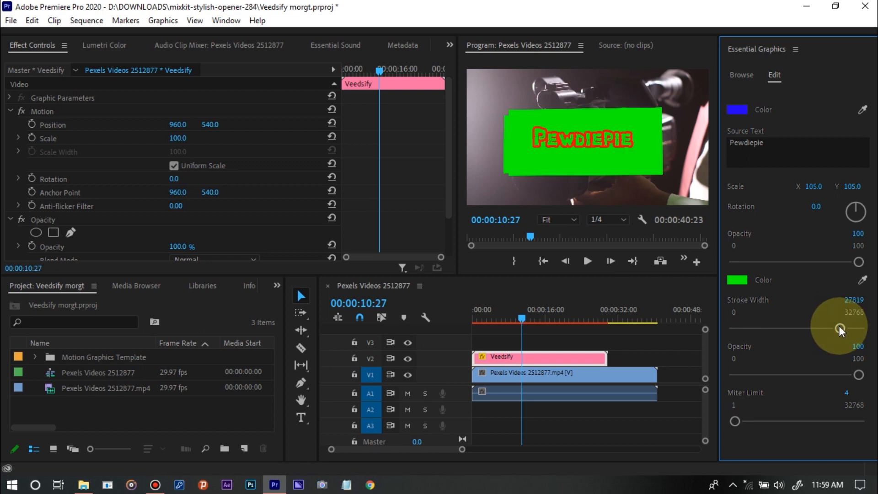
click(852, 301)
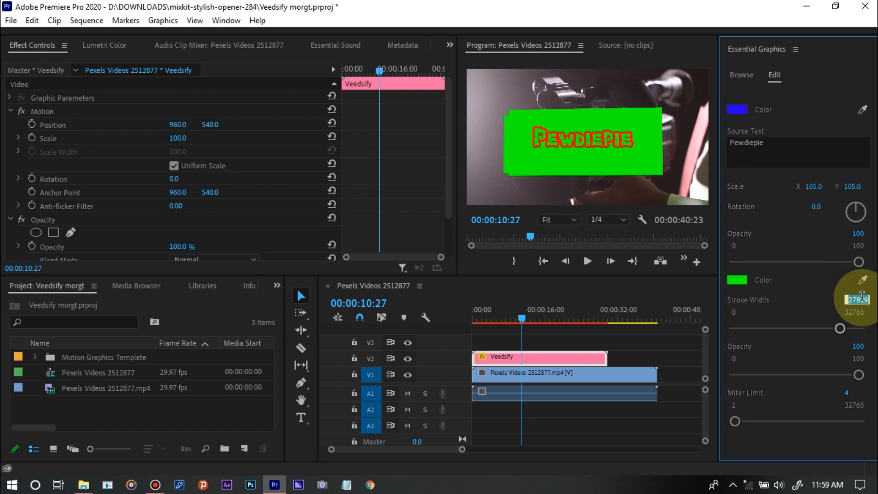
text(40)
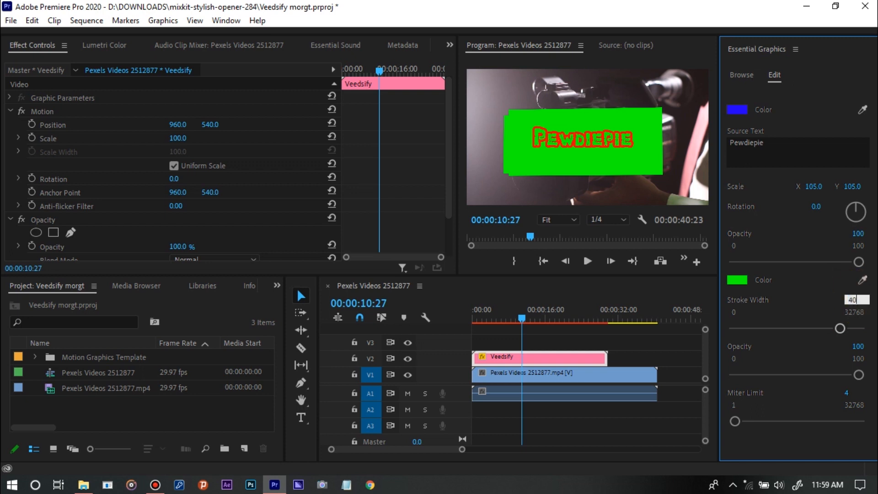
key(Return)
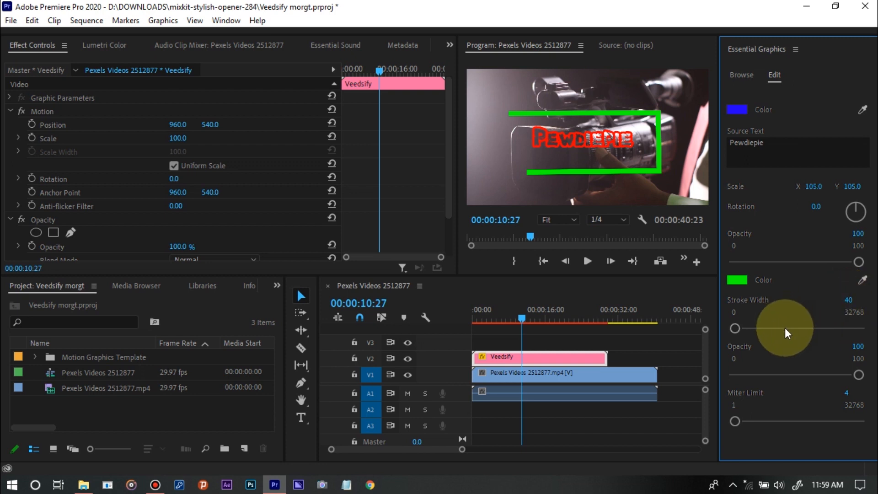
Try the rectangle outline's opacity at 28, and return it to 100
click(769, 375)
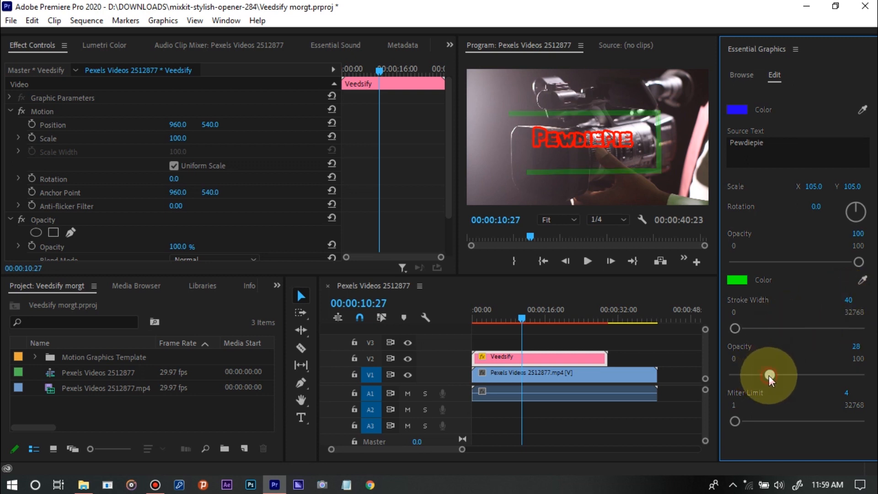
click(813, 373)
drag(811, 374, 871, 382)
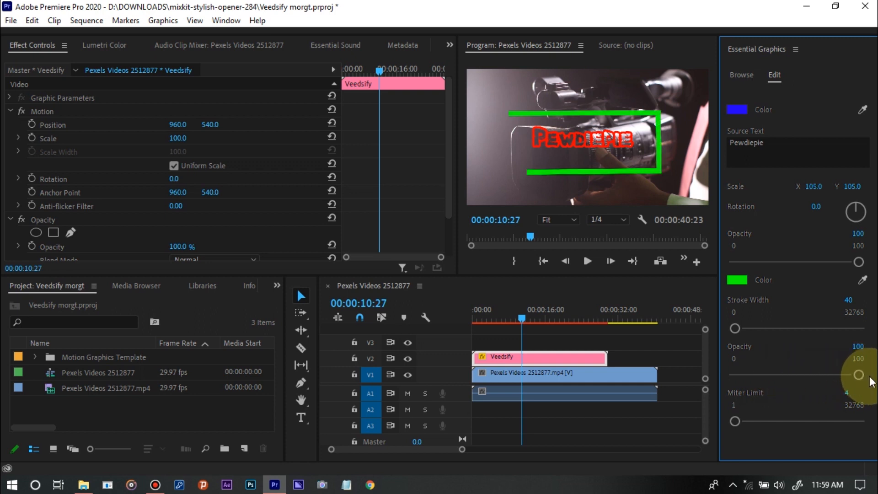